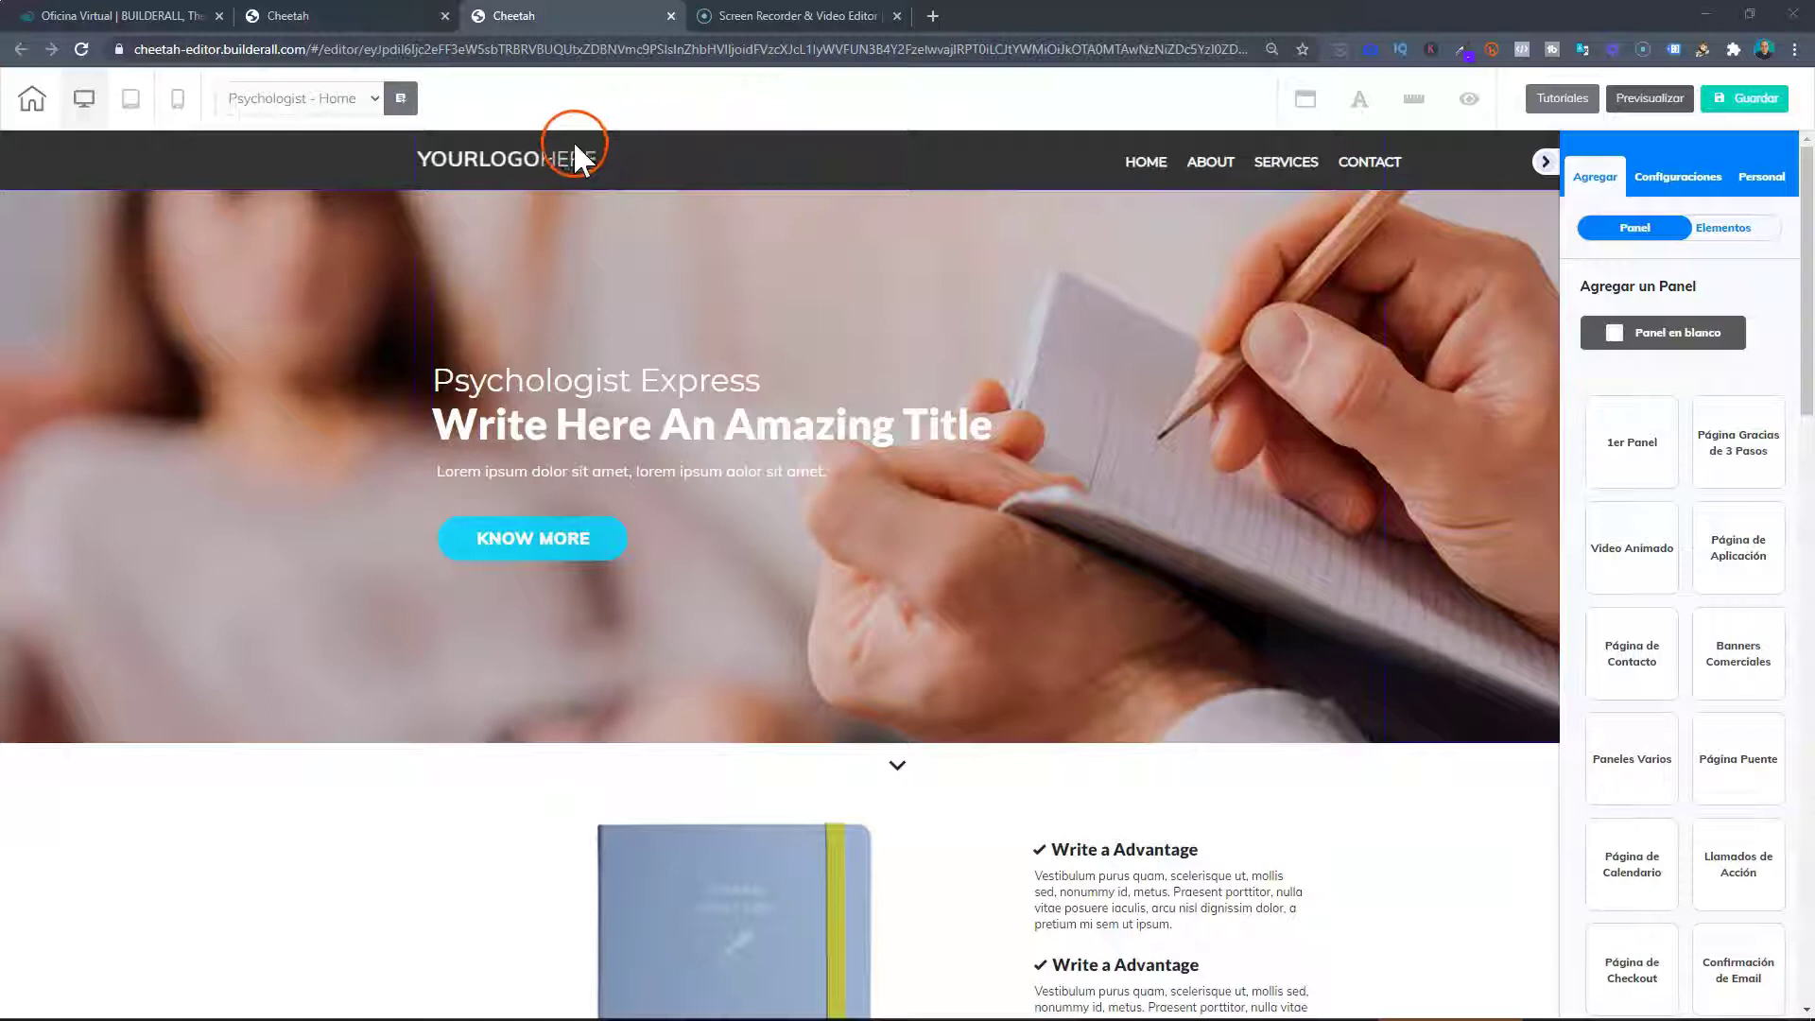
Examine the promotional banner above the header of the Screencast-O-Matic home page in its own browser tab, and return to the page editor.
{"action": "left_click", "coordinate": [797, 16]}
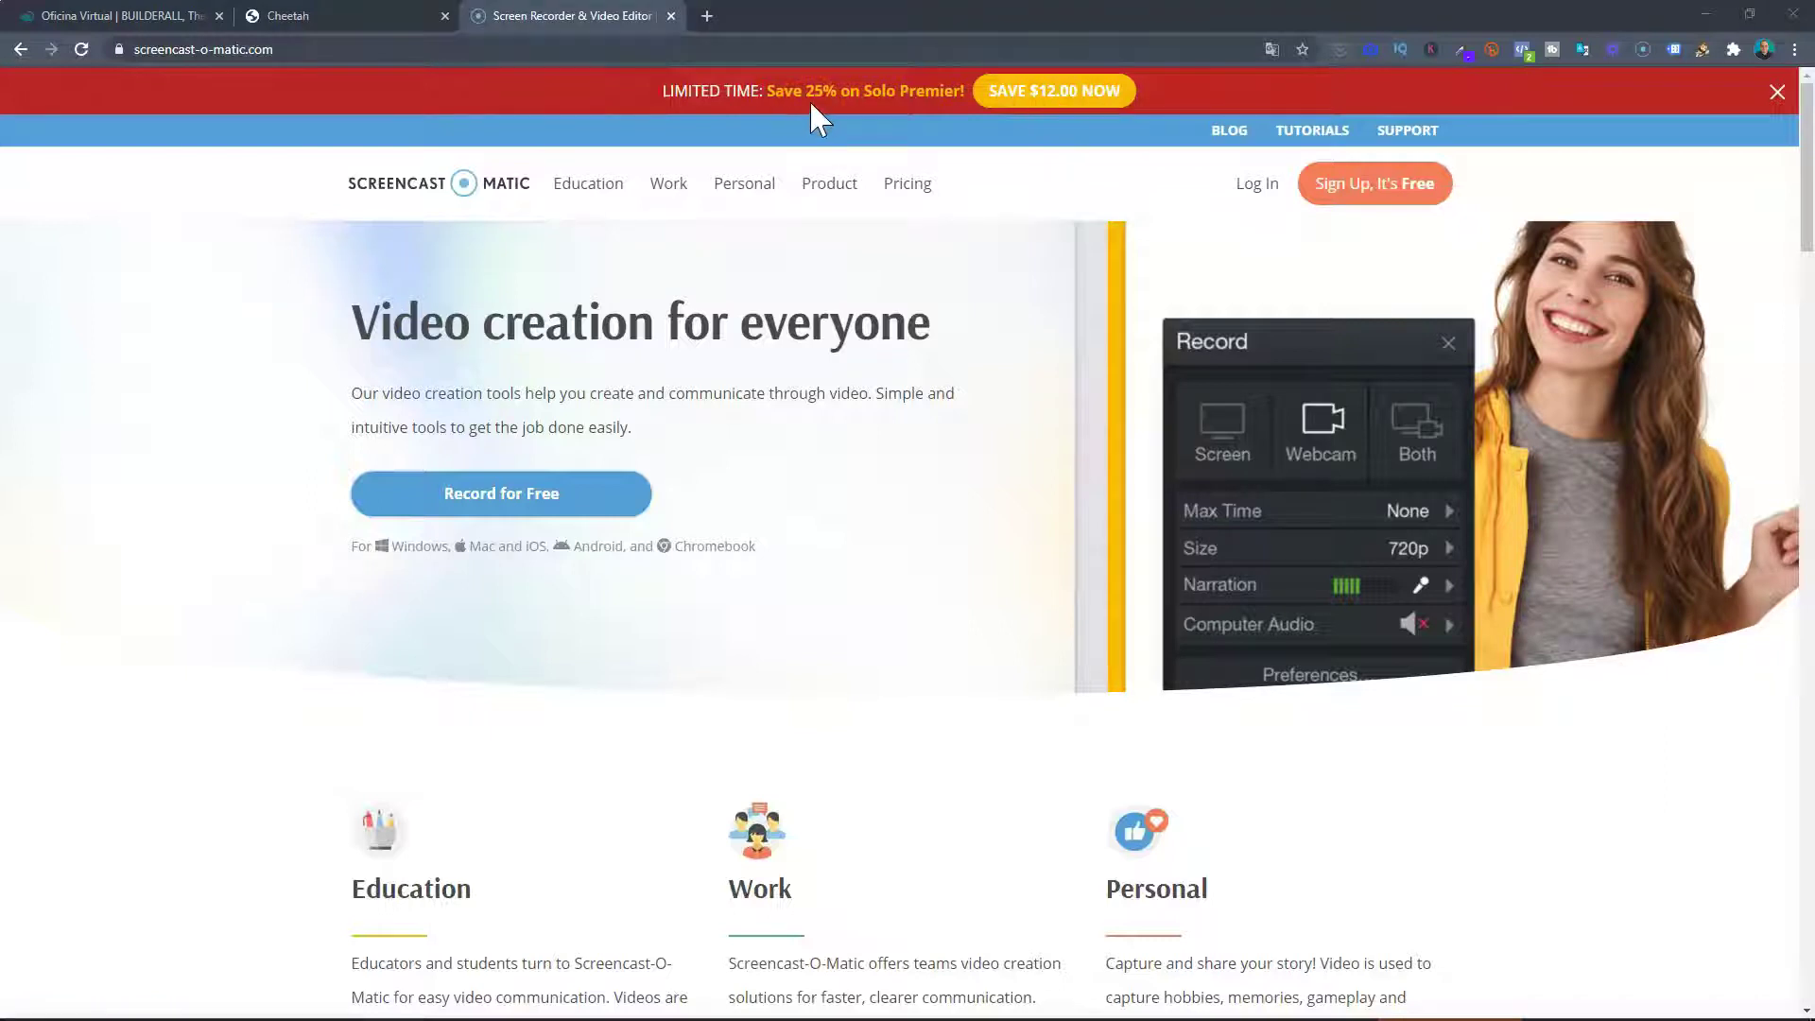
{"action": "left_click", "coordinate": [704, 139]}
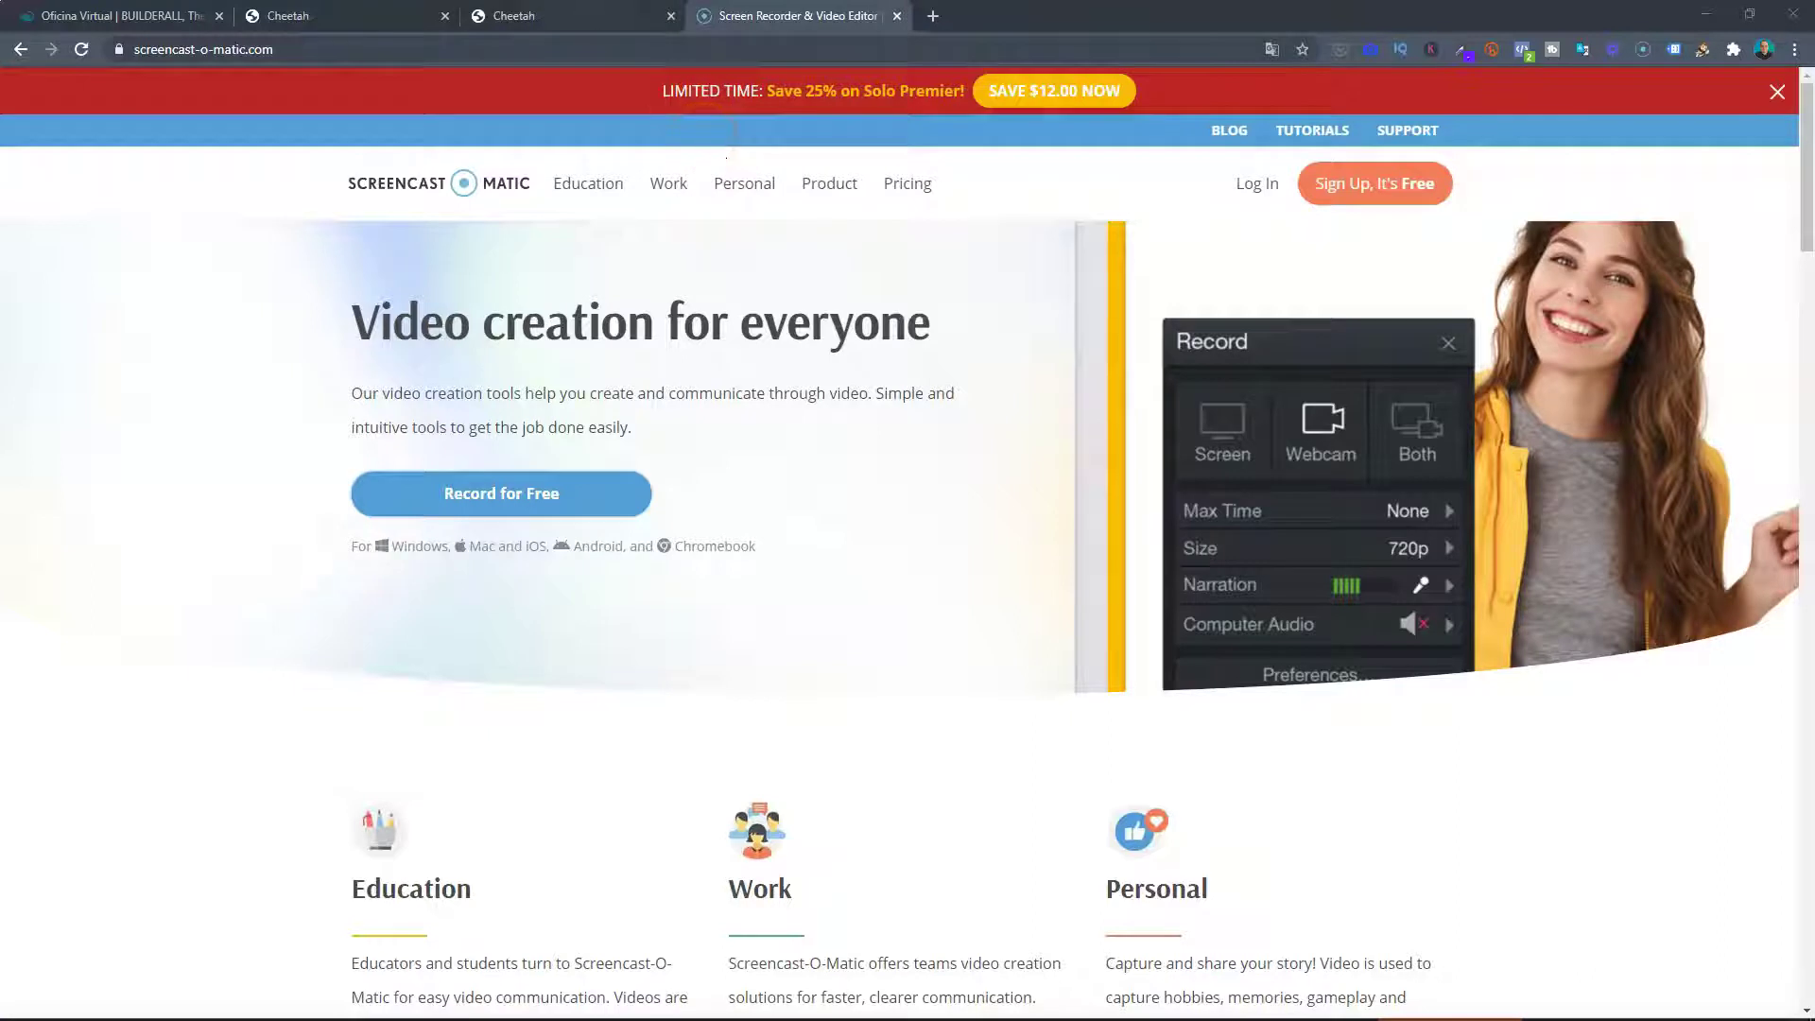
{"action": "key", "text": "ctrl+shift+Tab"}
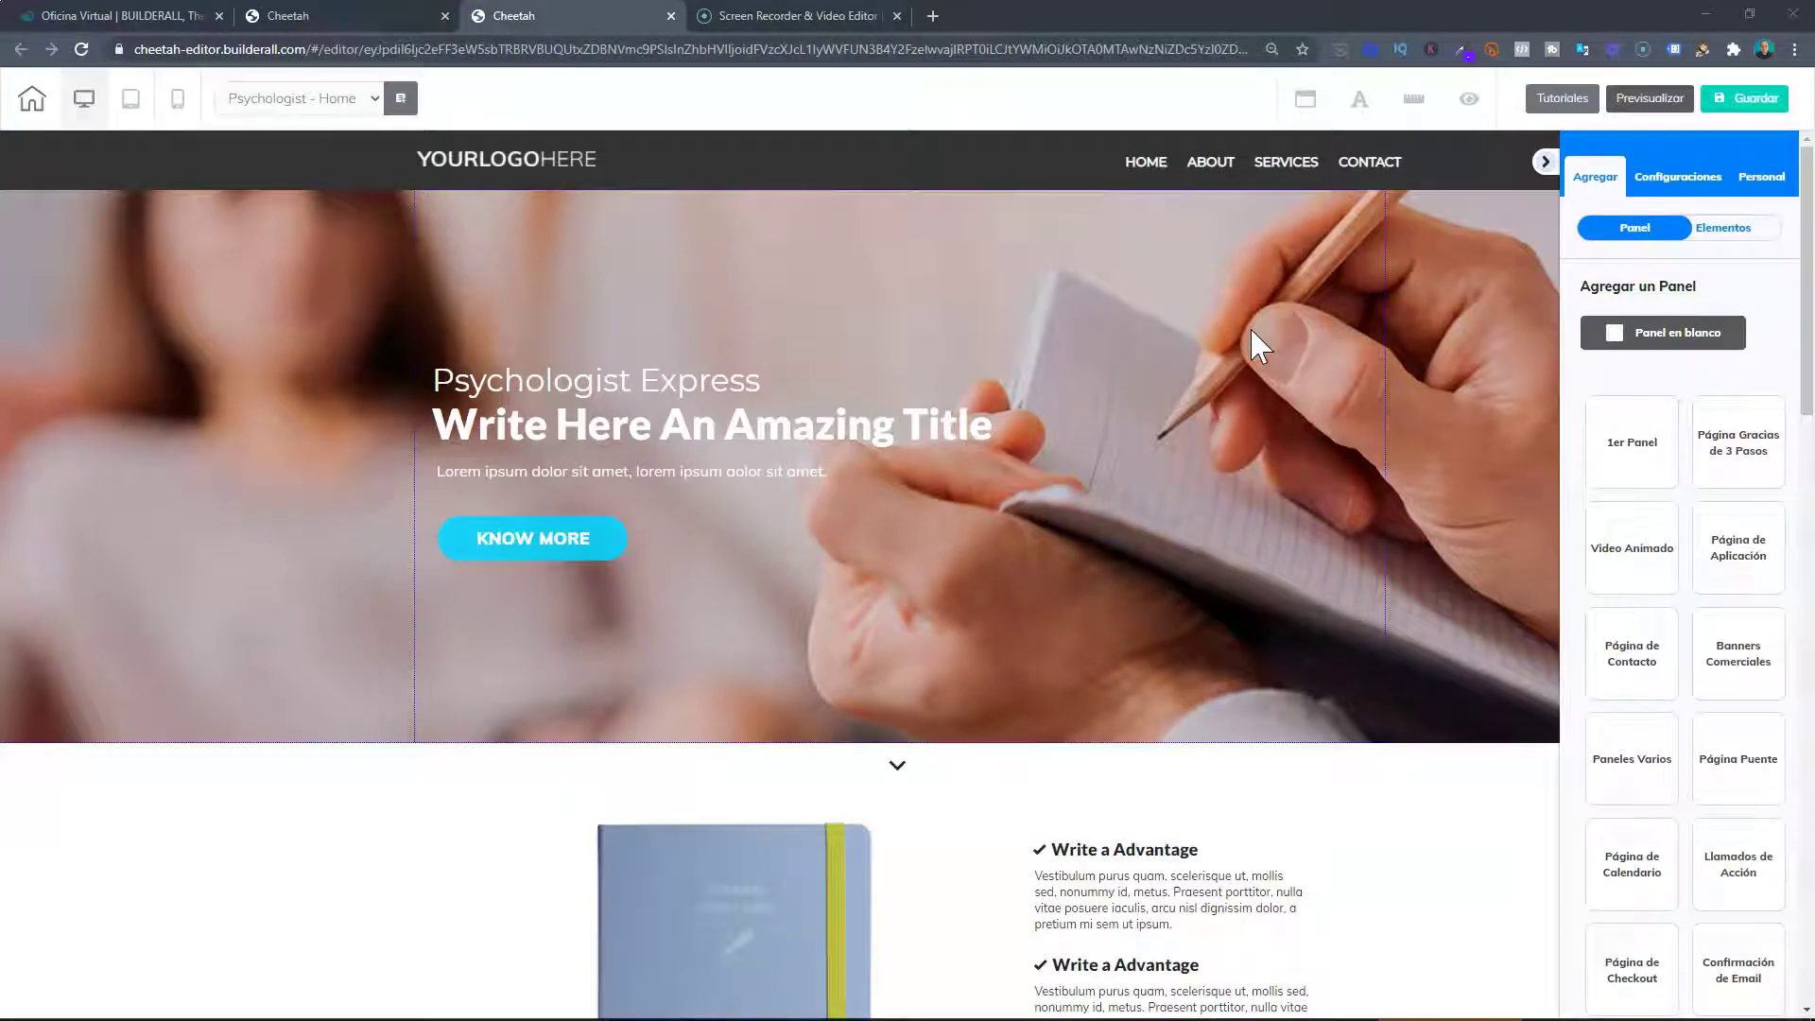
Look through the ready-made panel categories for headers and footers, and open the Pie de Página templates.
{"action": "scroll", "coordinate": [1663, 567], "scroll_direction": "down", "scroll_amount": 2}
{"action": "left_click", "coordinate": [1731, 503]}
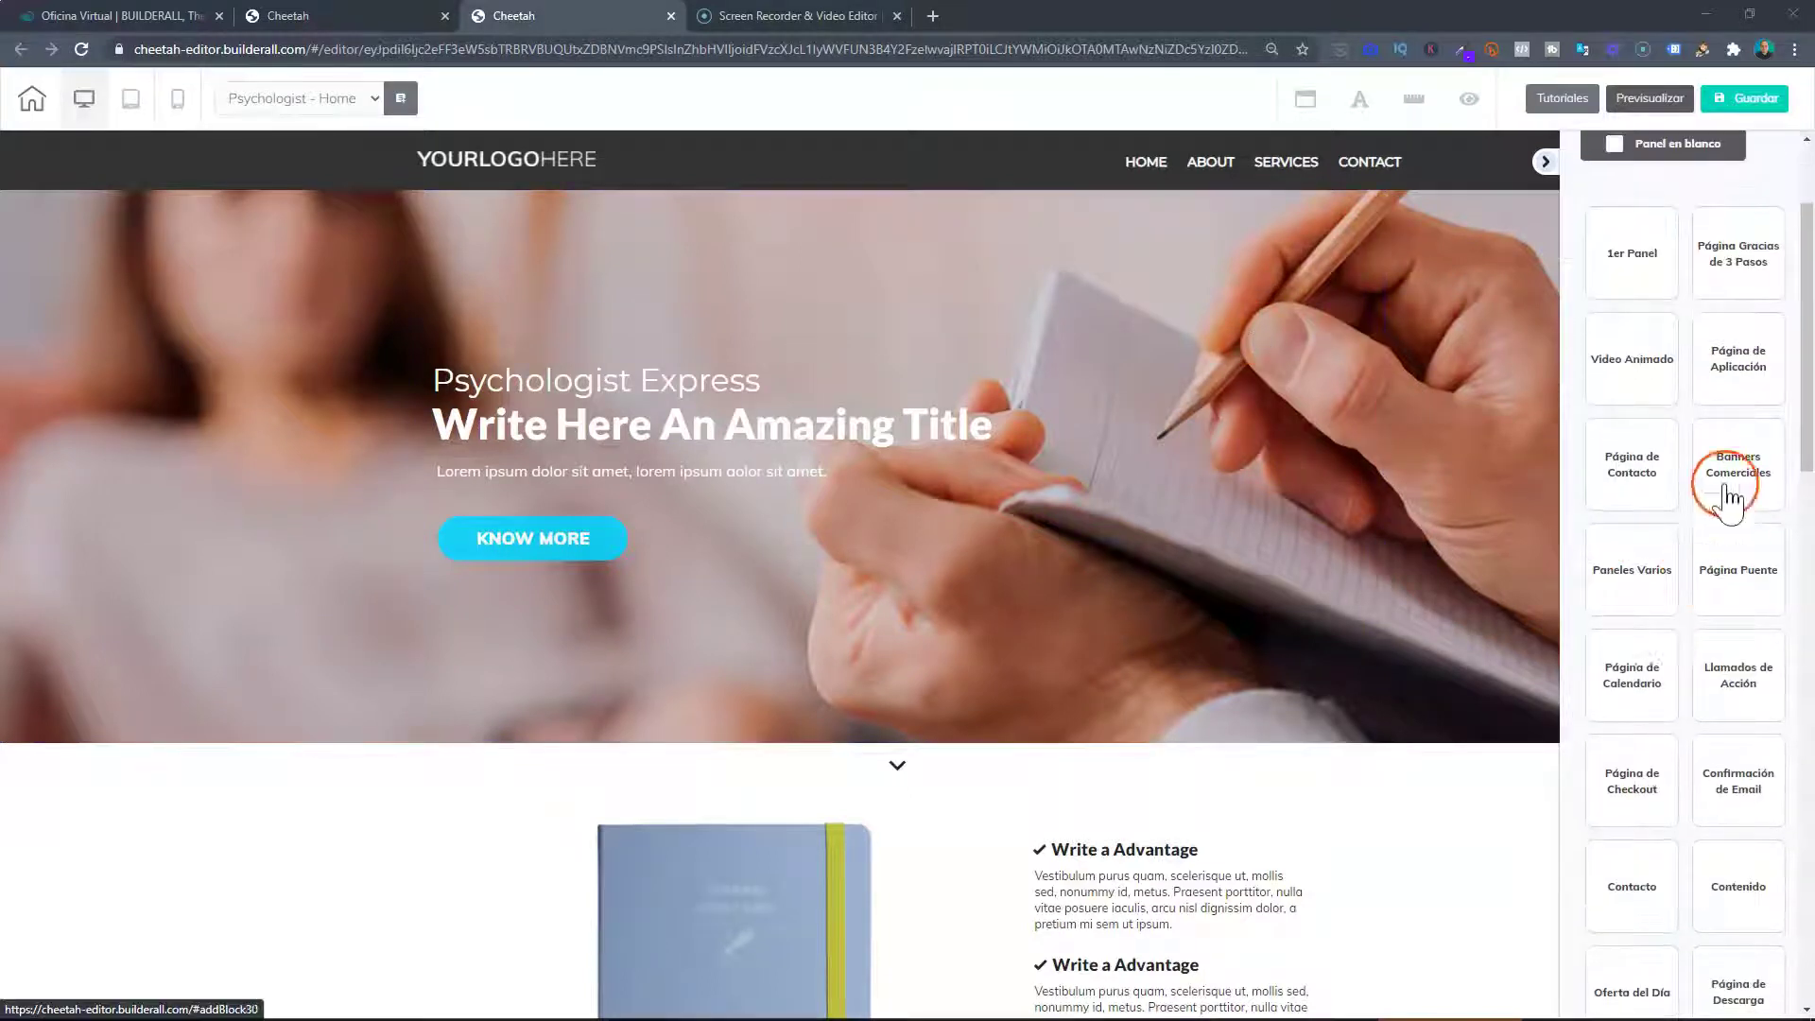
{"action": "scroll", "coordinate": [1682, 577], "scroll_direction": "down", "scroll_amount": 3}
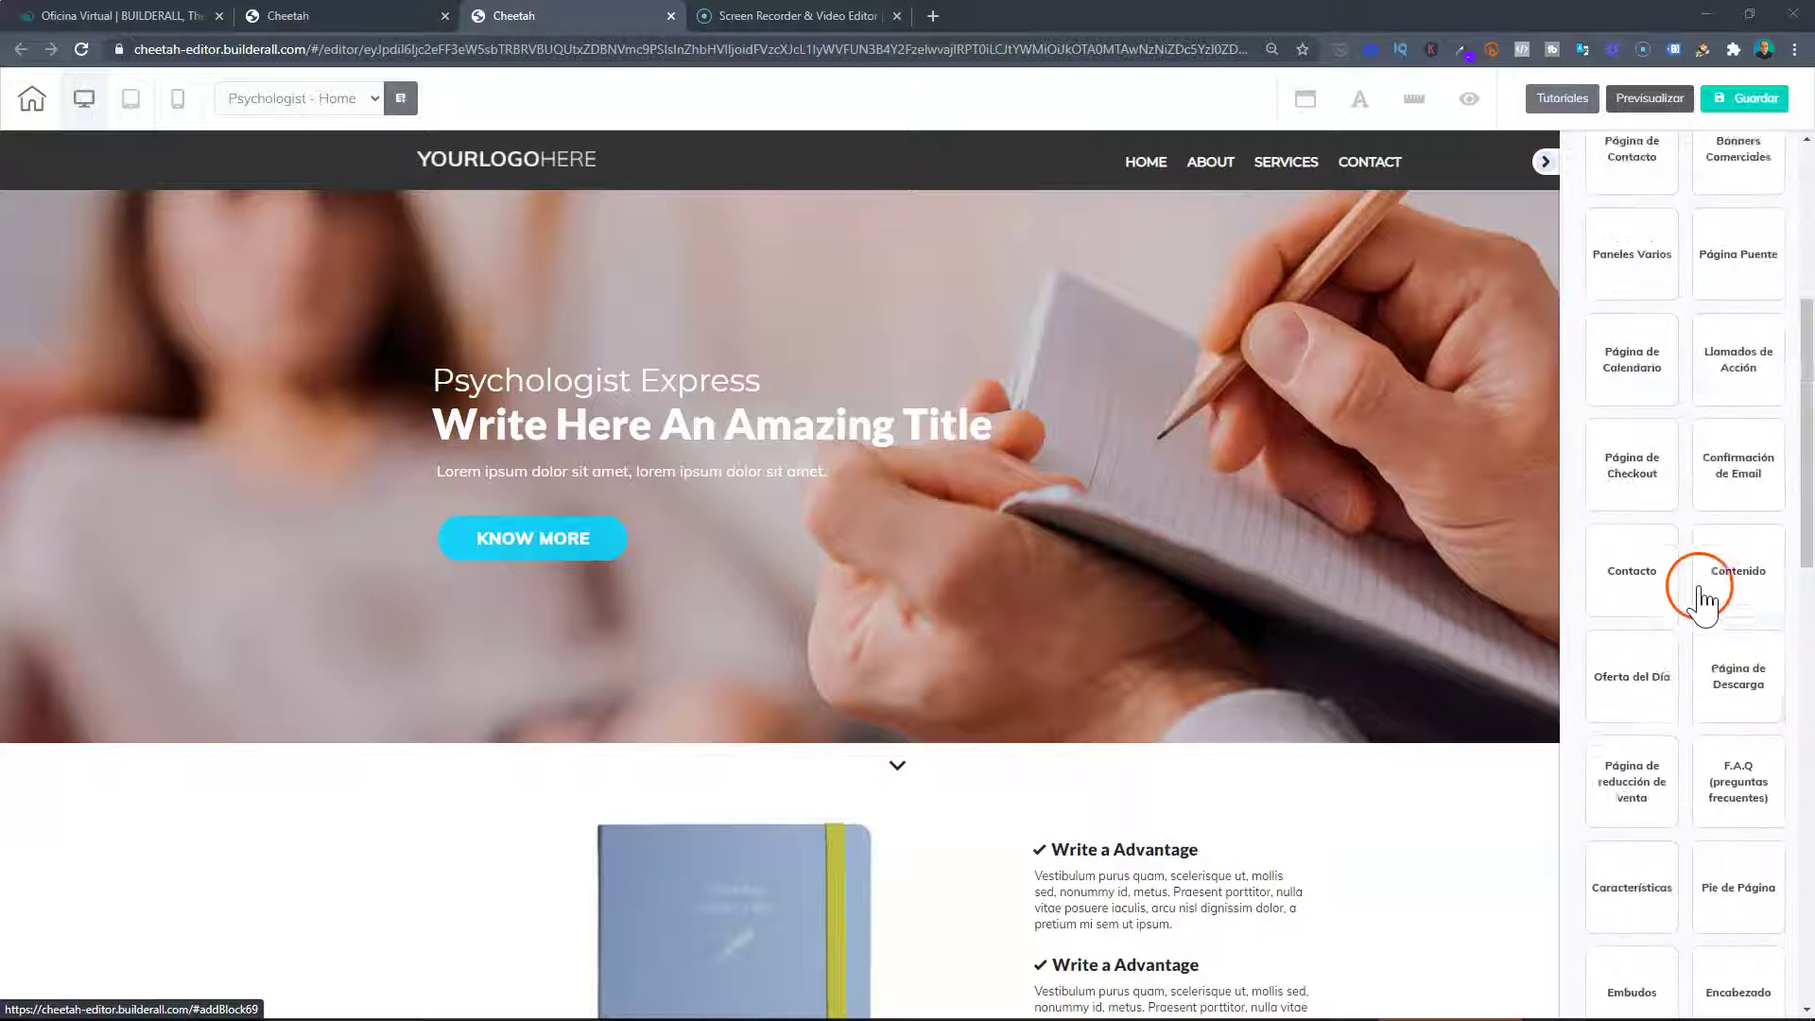
{"action": "scroll", "coordinate": [1701, 601], "scroll_direction": "down", "scroll_amount": 3}
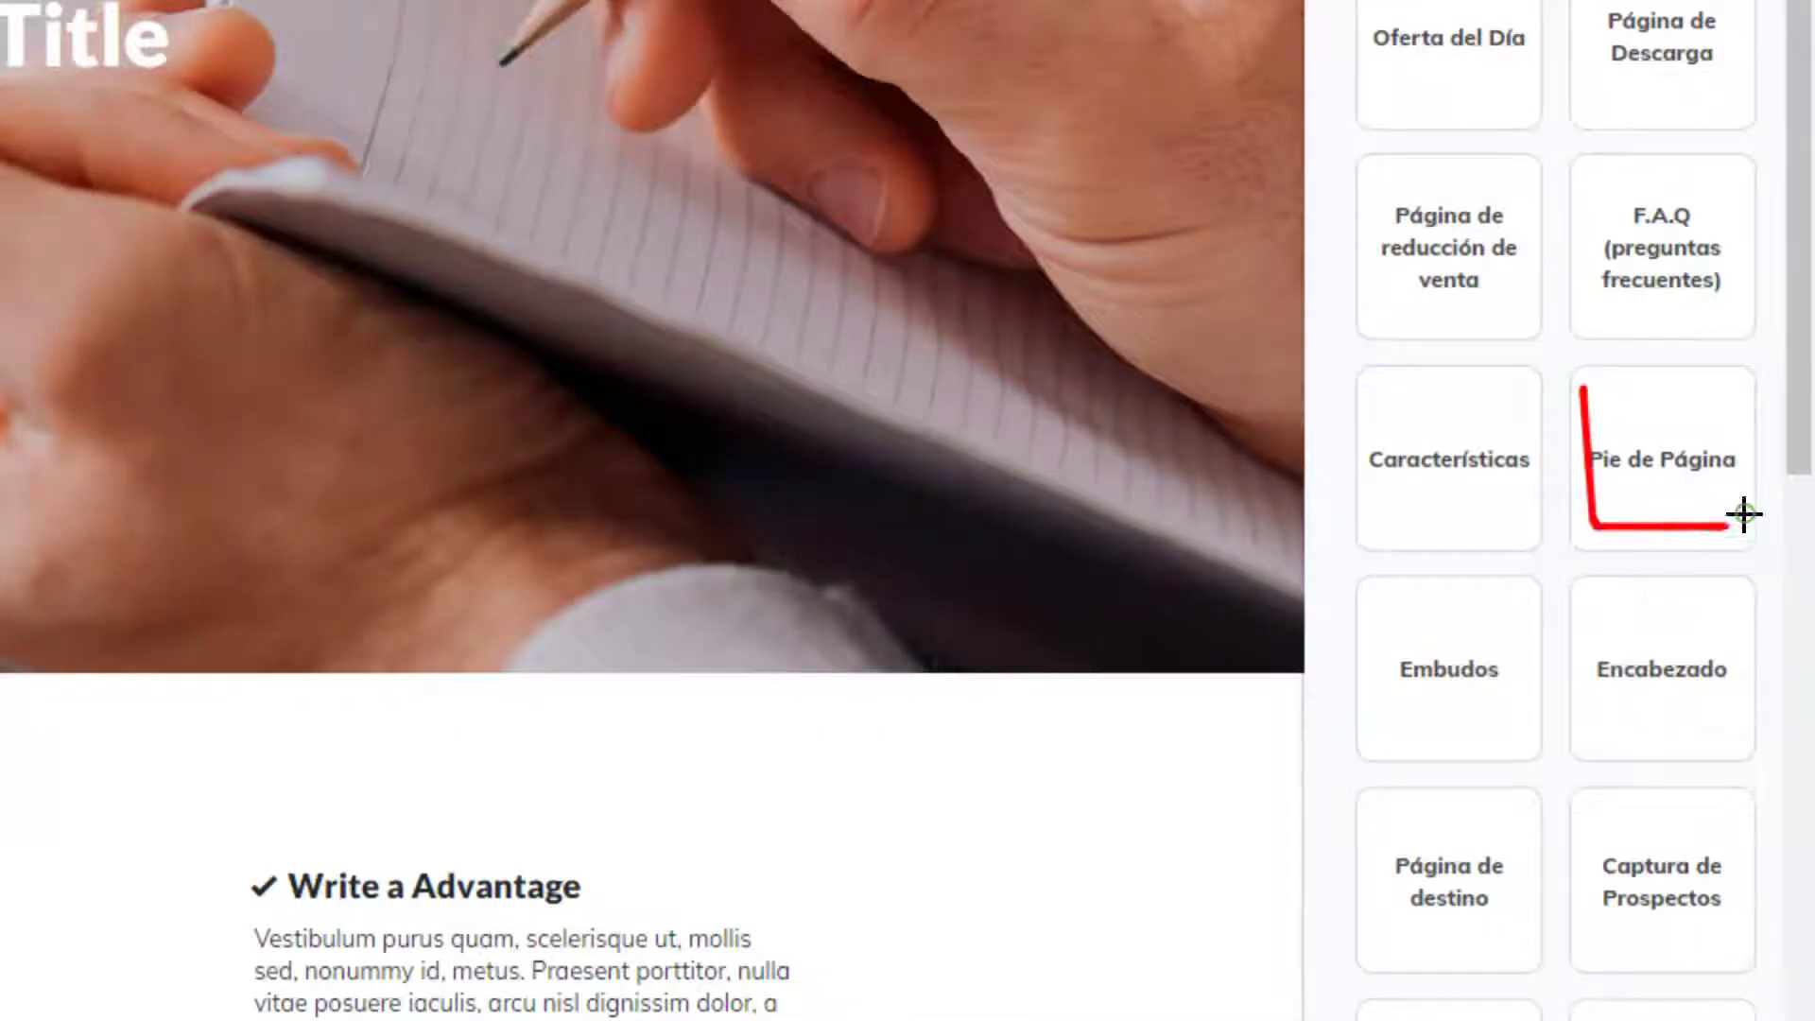
{"action": "left_click_drag", "start_coordinate": [1744, 515], "coordinate": [1620, 398]}
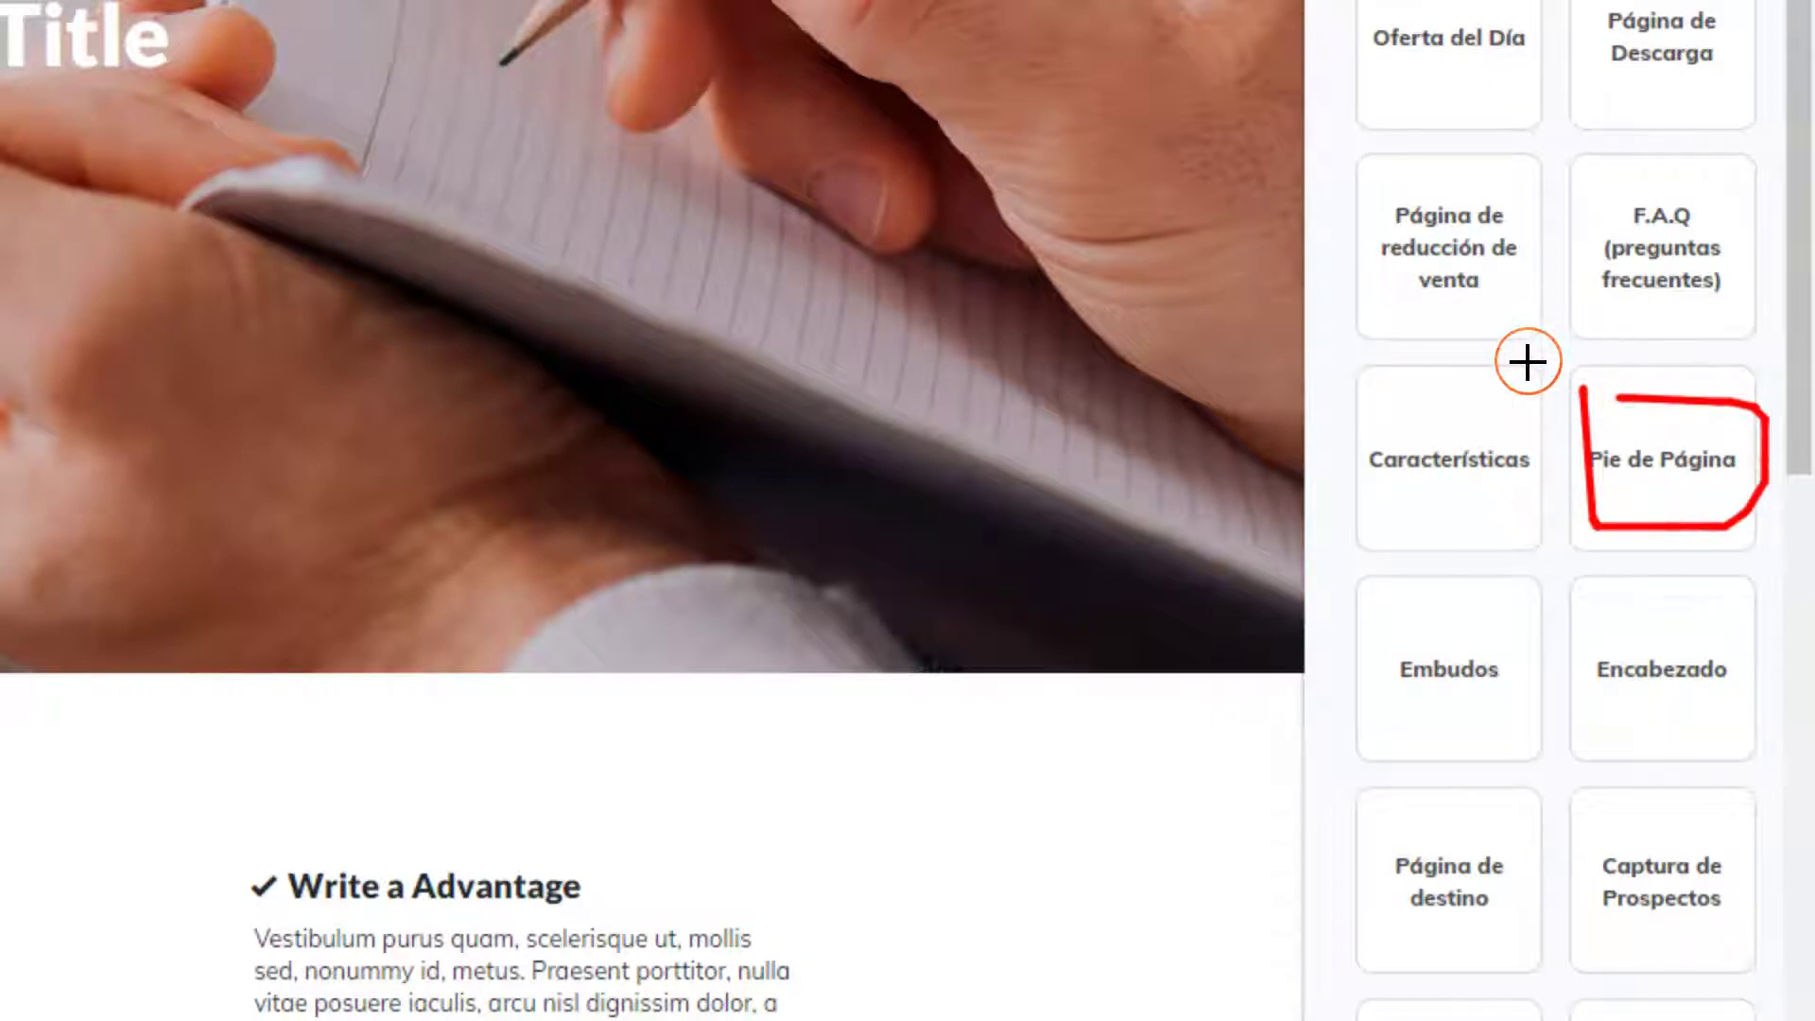
{"action": "left_click_drag", "start_coordinate": [1579, 598], "coordinate": [1567, 751]}
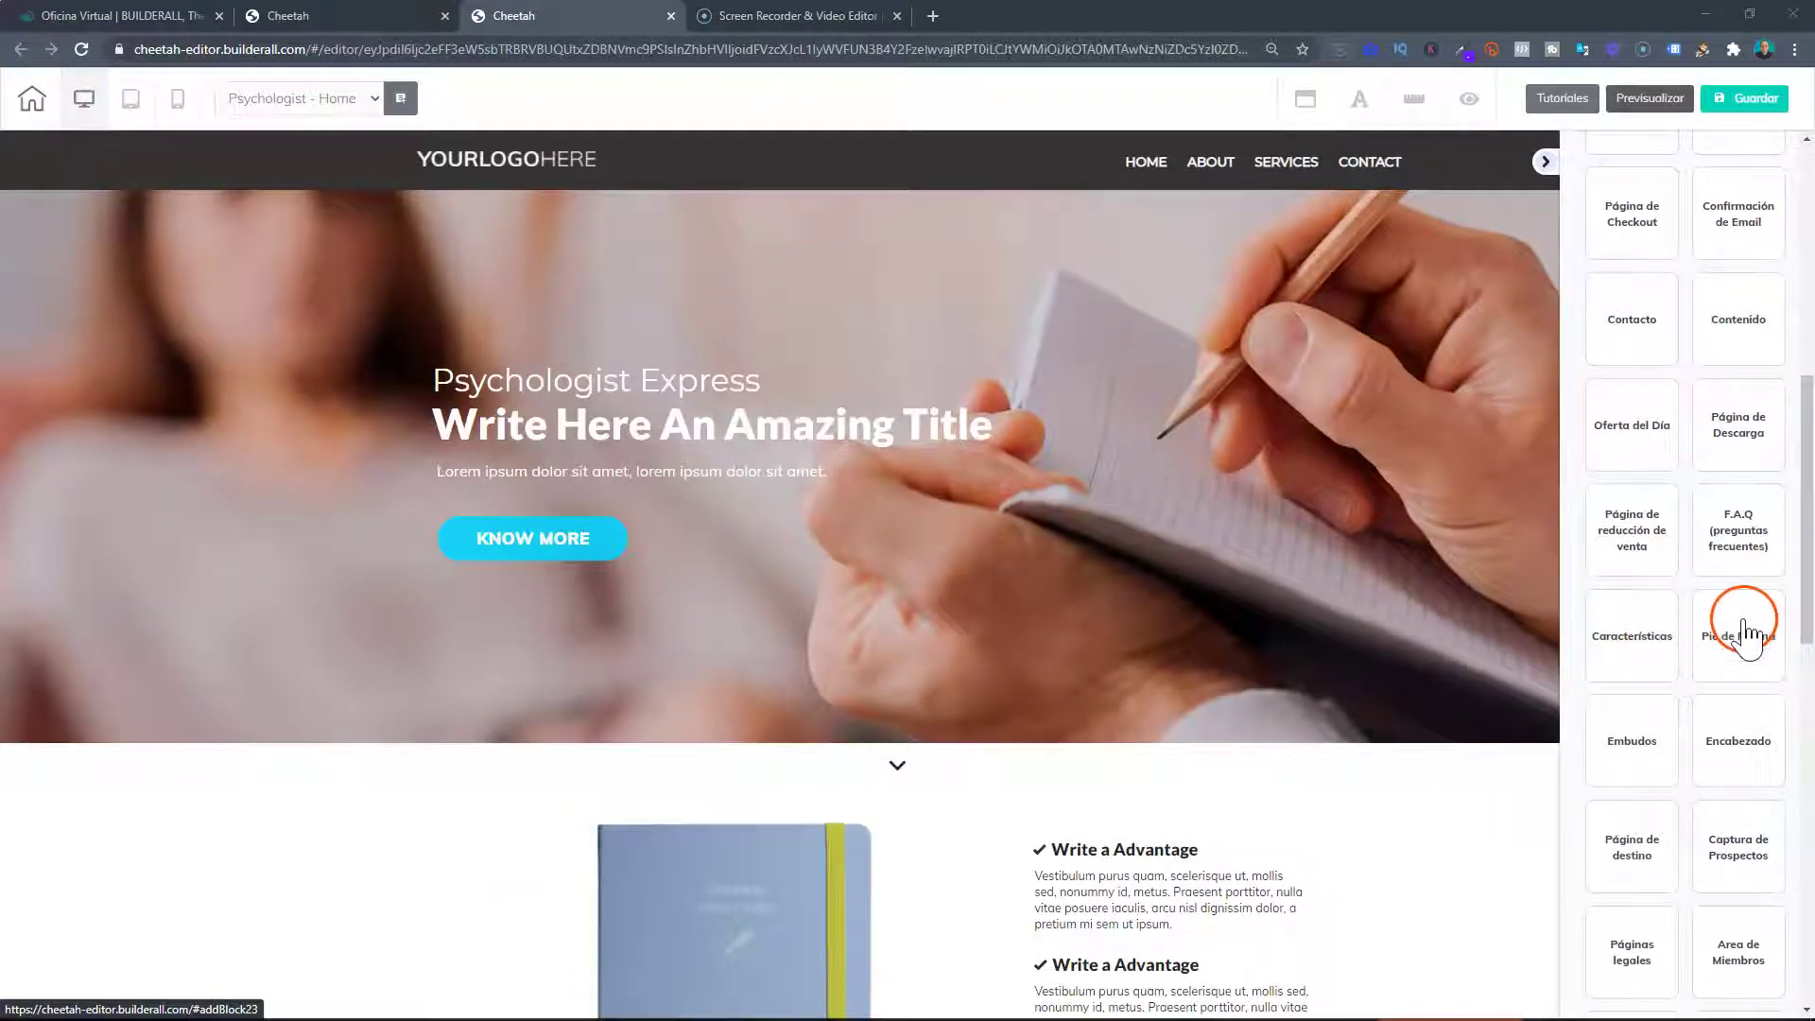
{"action": "left_click", "coordinate": [1668, 454]}
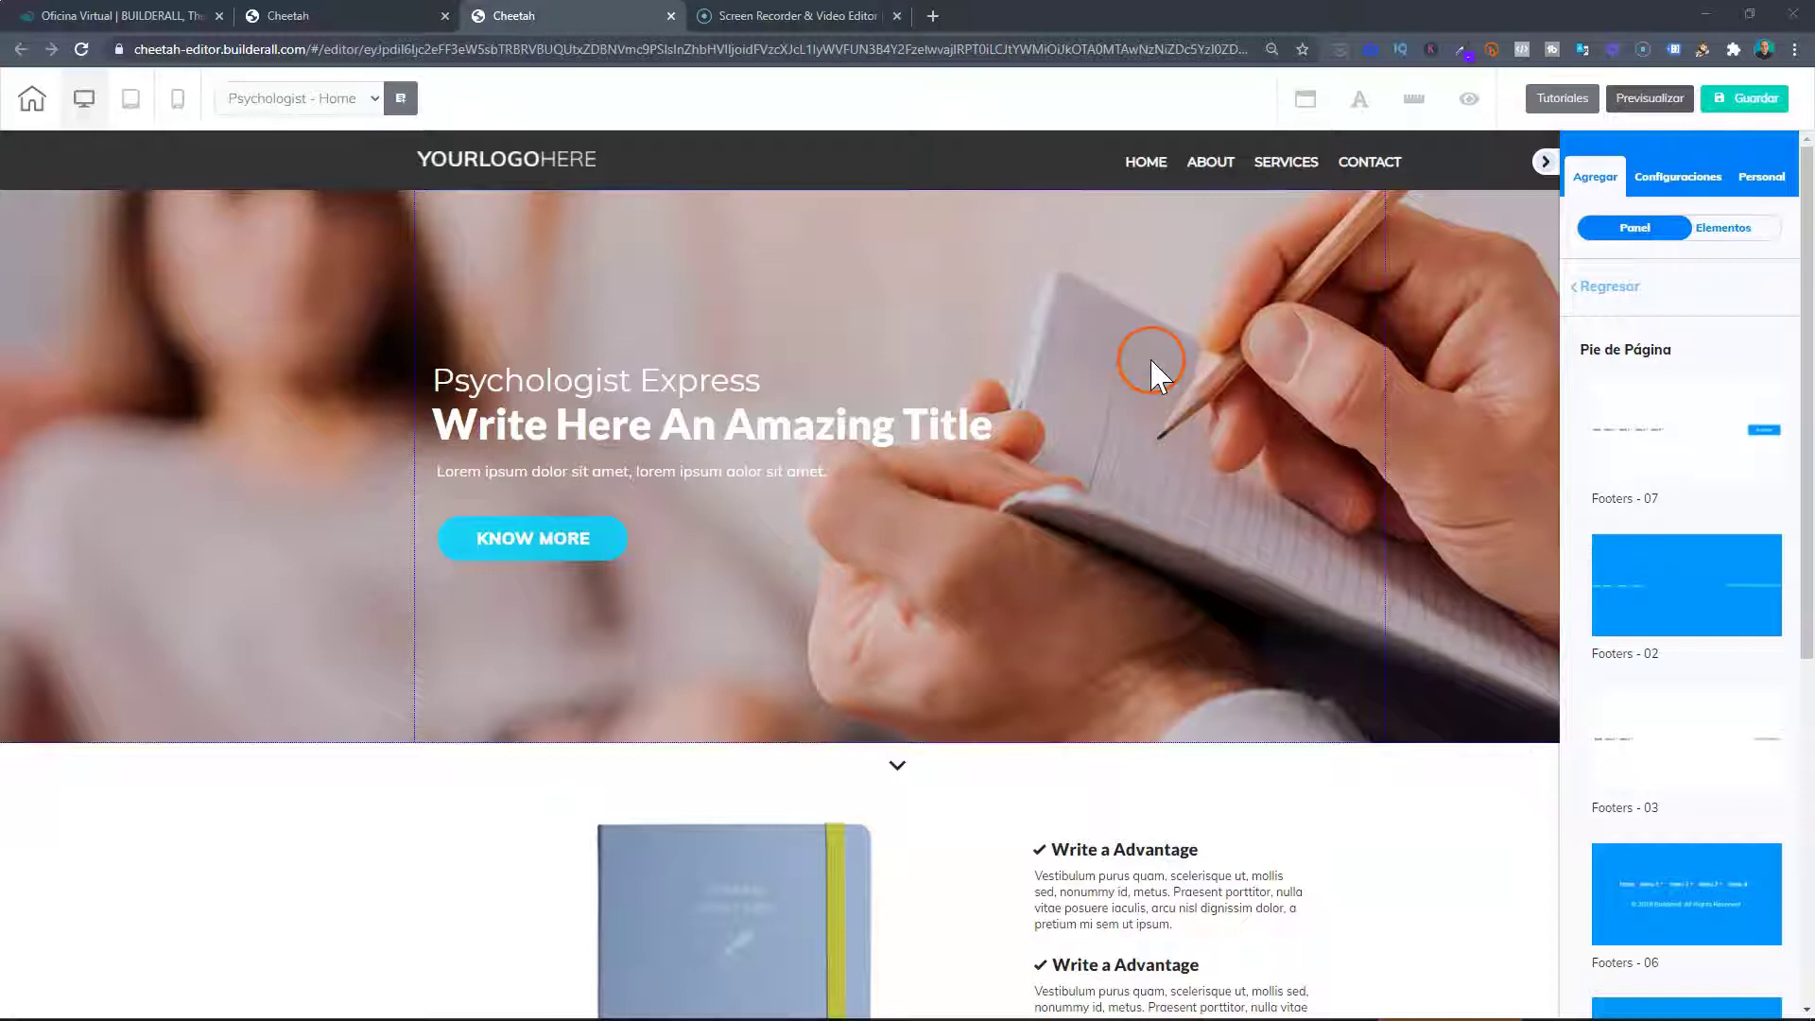
Examine the existing footer at the end of the home page and the available footer templates, including Express Footer.
{"action": "scroll", "coordinate": [1087, 446], "scroll_direction": "down", "scroll_amount": 15}
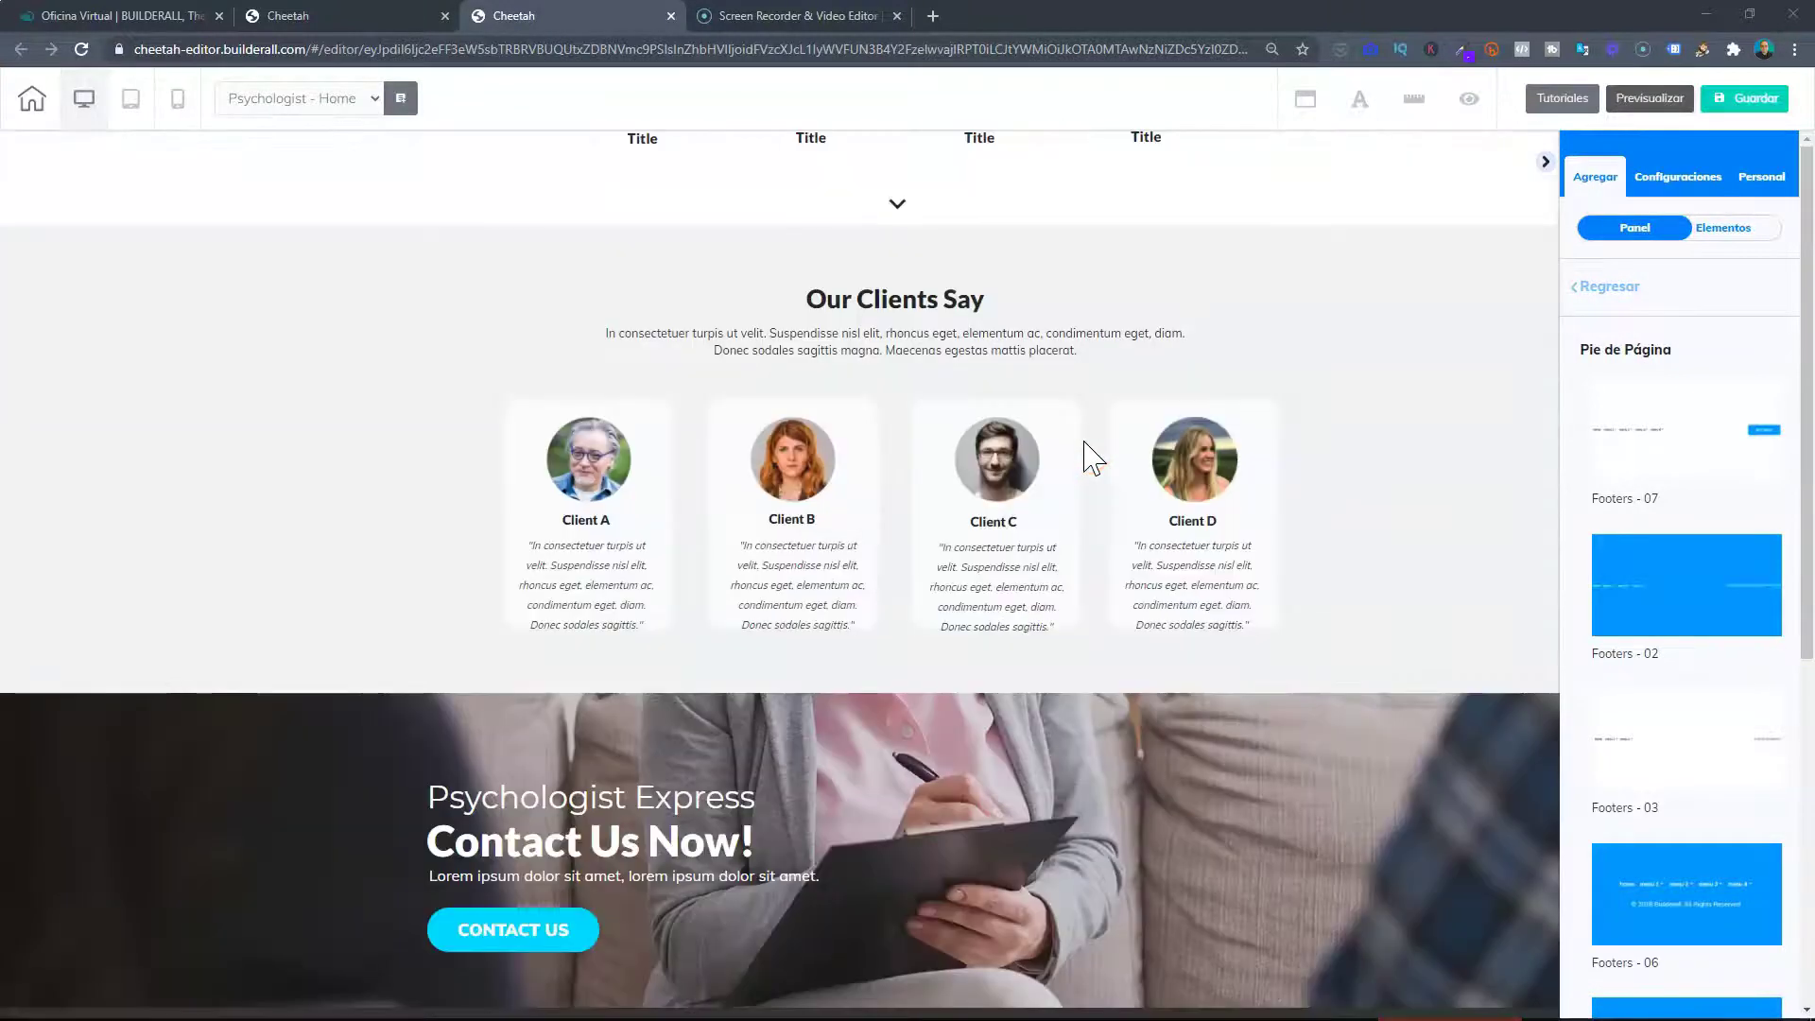
{"action": "scroll", "coordinate": [1092, 460], "scroll_direction": "down", "scroll_amount": 3}
{"action": "scroll", "coordinate": [1620, 587], "scroll_direction": "down", "scroll_amount": 3}
{"action": "left_click", "coordinate": [1618, 669]}
{"action": "scroll", "coordinate": [1654, 662], "scroll_direction": "down", "scroll_amount": 3}
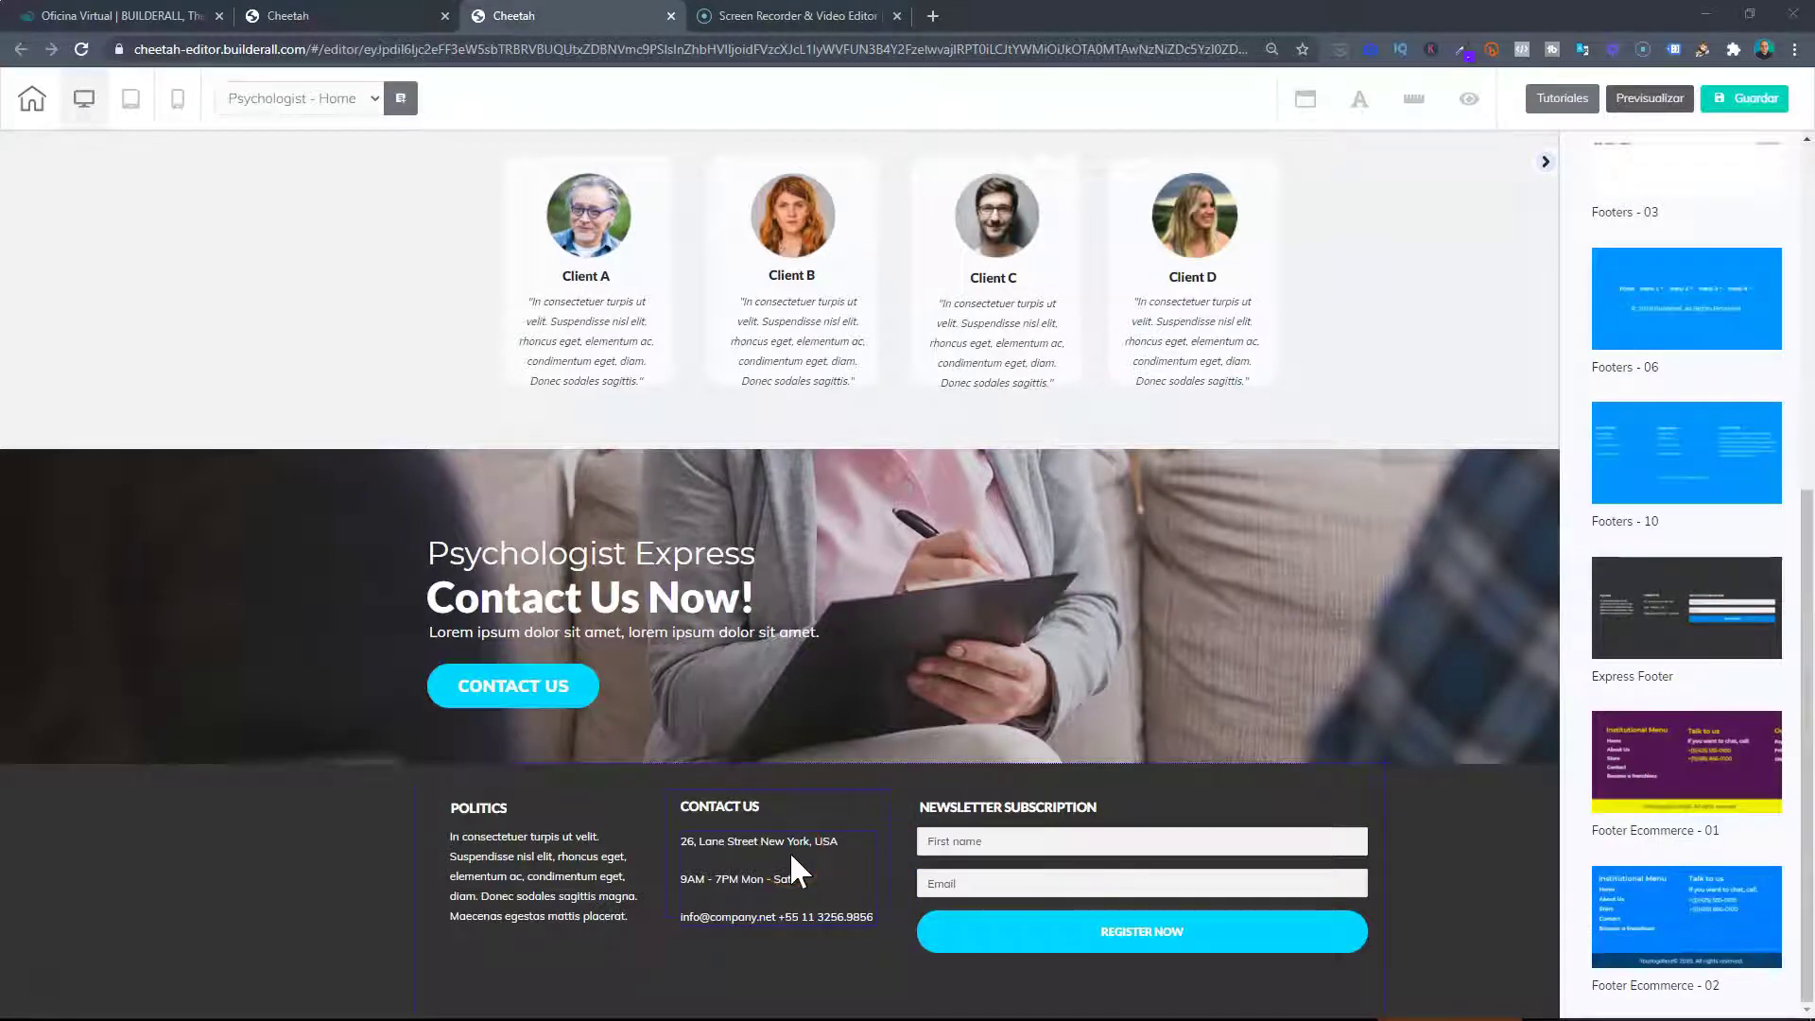
{"action": "left_click", "coordinate": [858, 866]}
{"action": "scroll", "coordinate": [727, 893], "scroll_direction": "up", "scroll_amount": 5}
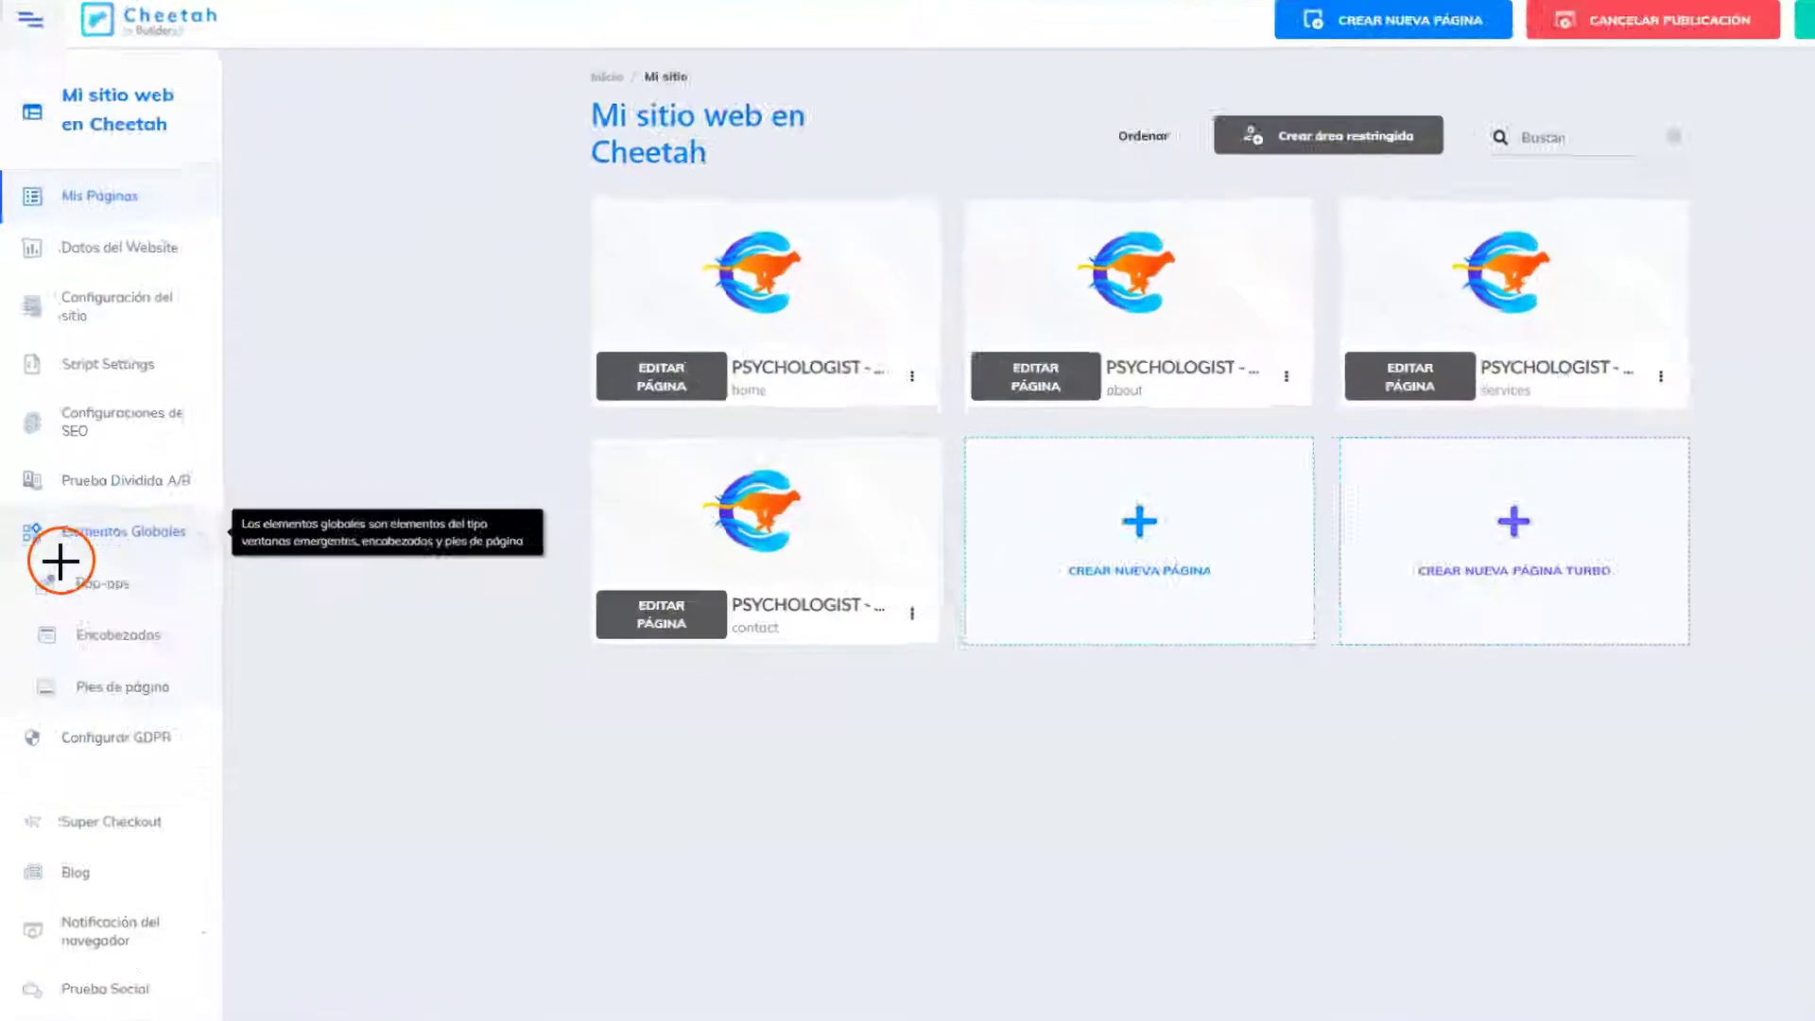
{"action": "left_click_drag", "start_coordinate": [12, 520], "coordinate": [21, 681]}
{"action": "mouse_move", "coordinate": [42, 753]}
{"action": "left_mouse_down"}
{"action": "mouse_move", "coordinate": [264, 794]}
{"action": "mouse_move", "coordinate": [356, 599]}
{"action": "mouse_move", "coordinate": [14, 427]}
{"action": "left_mouse_up"}
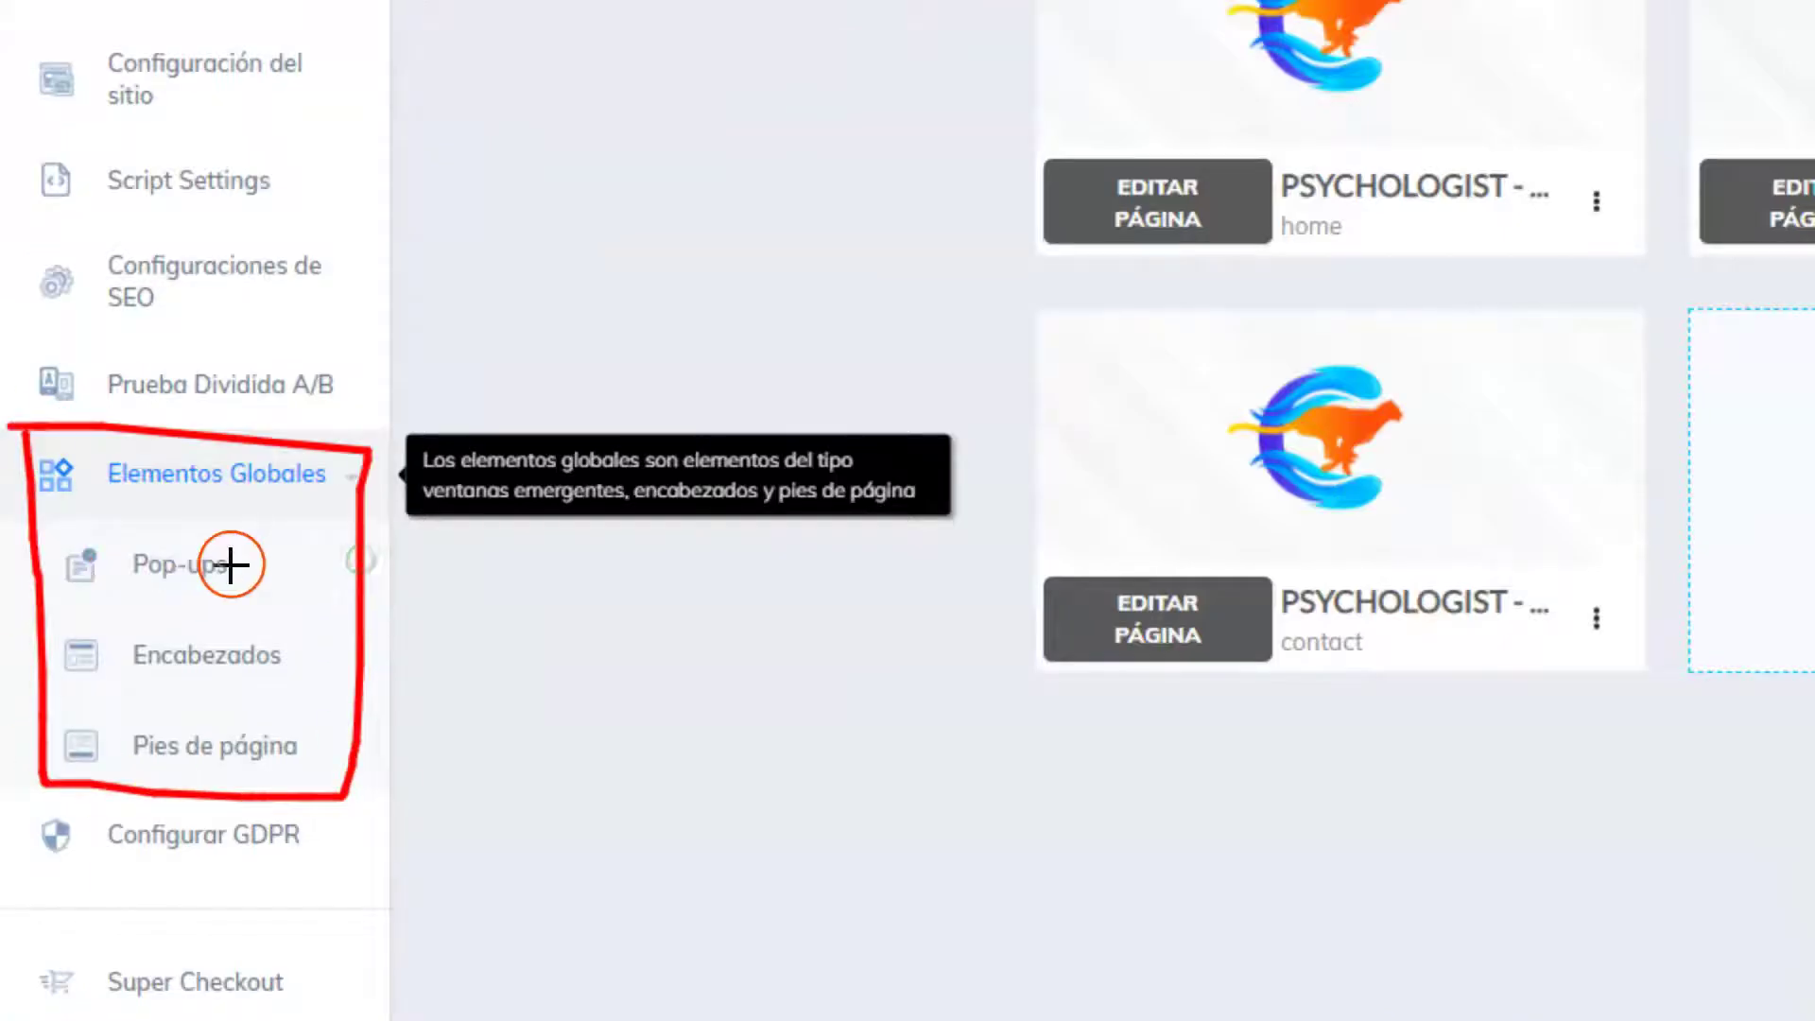
{"action": "left_click_drag", "start_coordinate": [280, 633], "coordinate": [312, 577]}
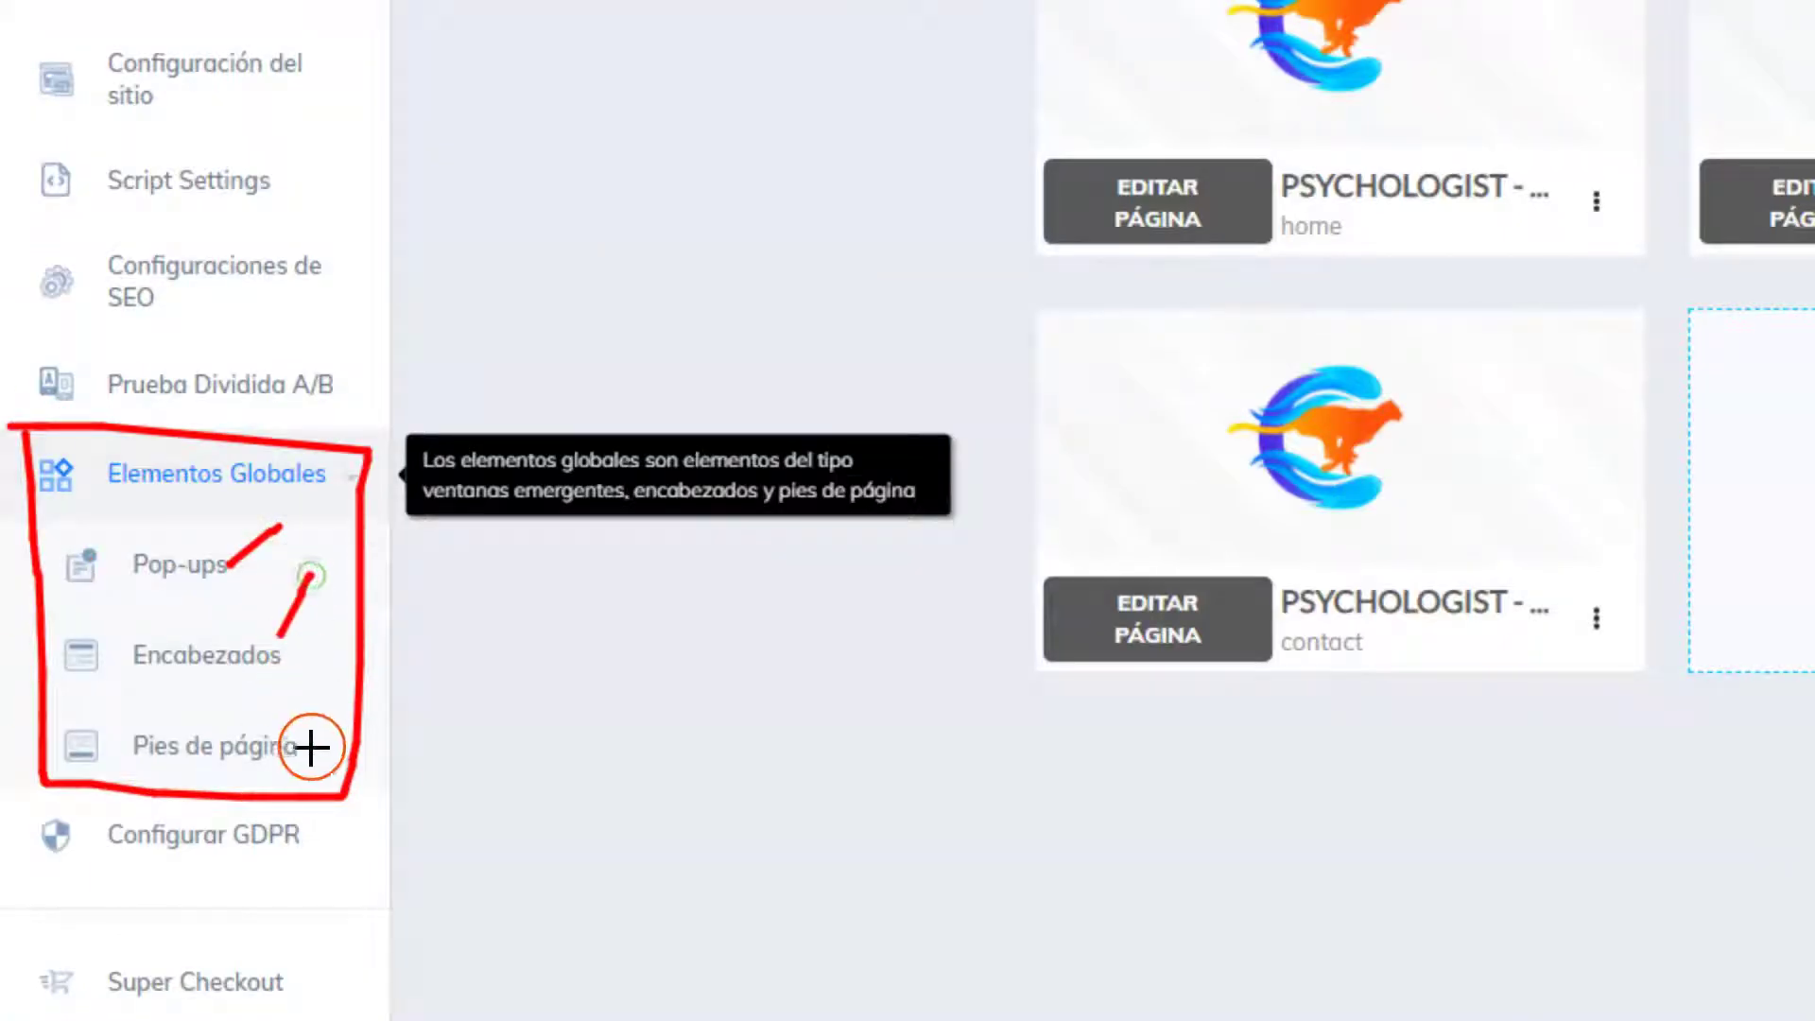
{"action": "left_click_drag", "start_coordinate": [297, 733], "coordinate": [335, 666]}
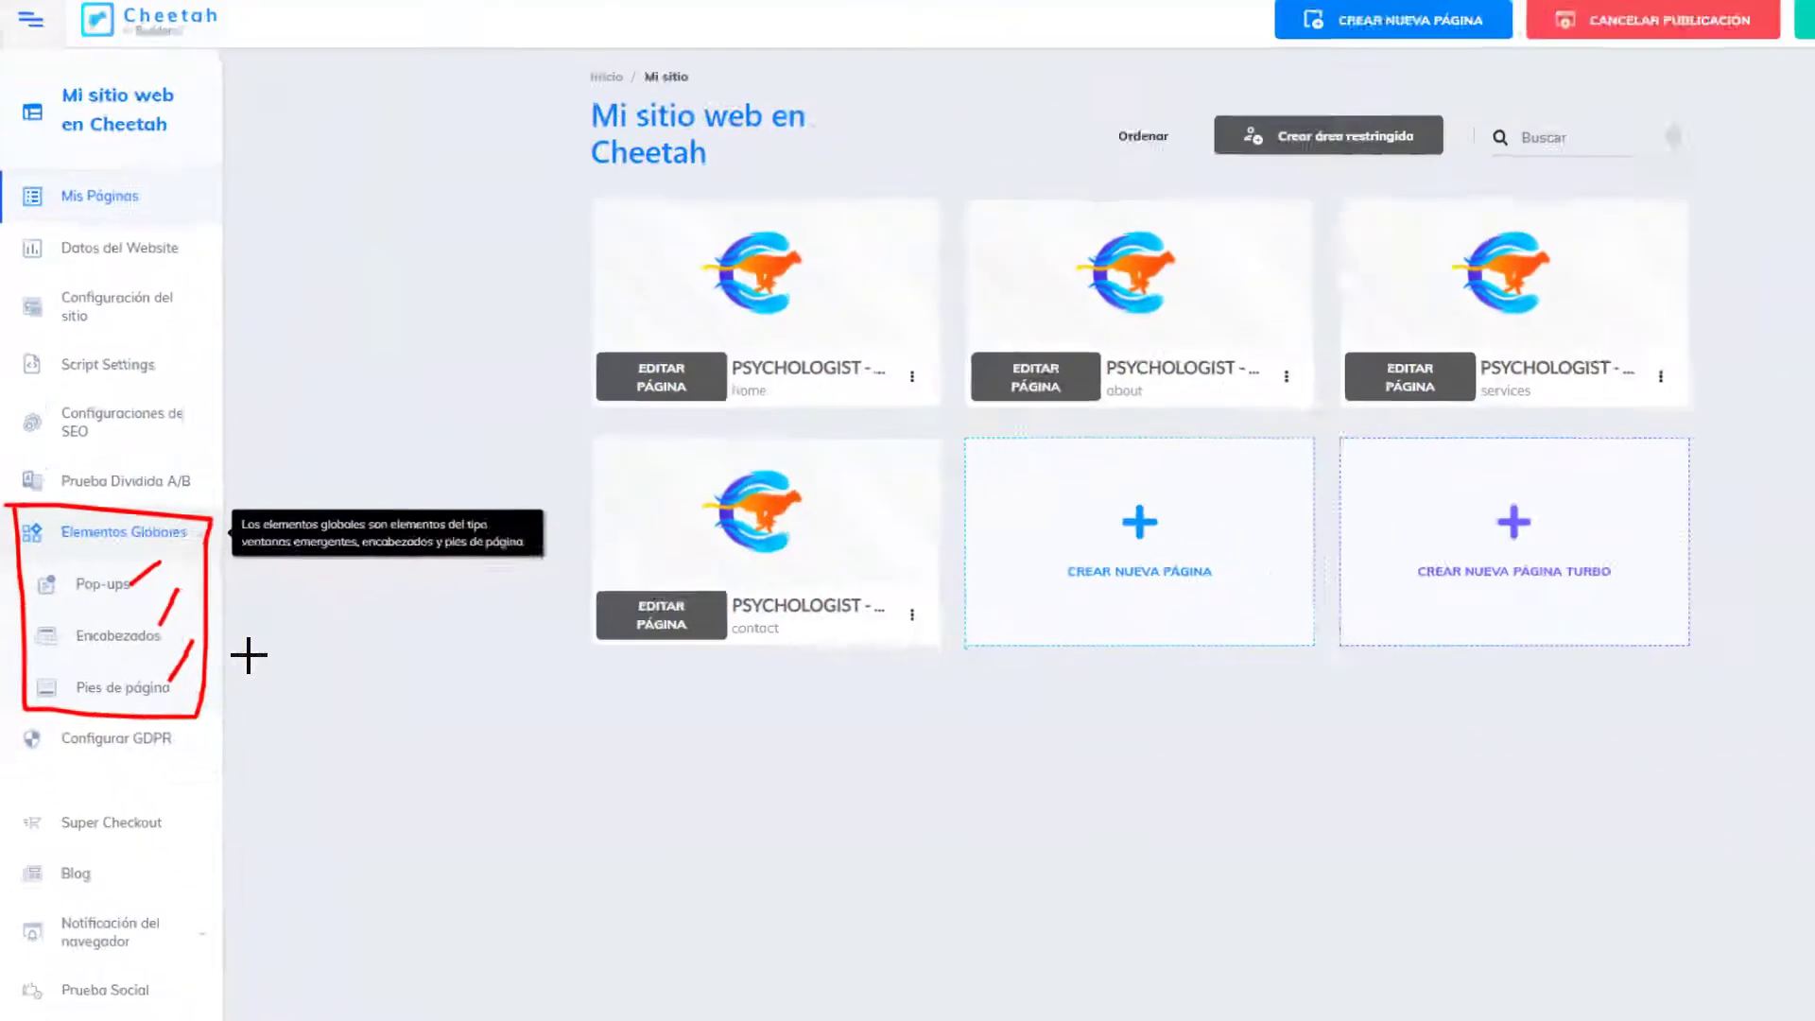
{"action": "left_click", "coordinate": [138, 653]}
{"action": "left_click", "coordinate": [38, 250]}
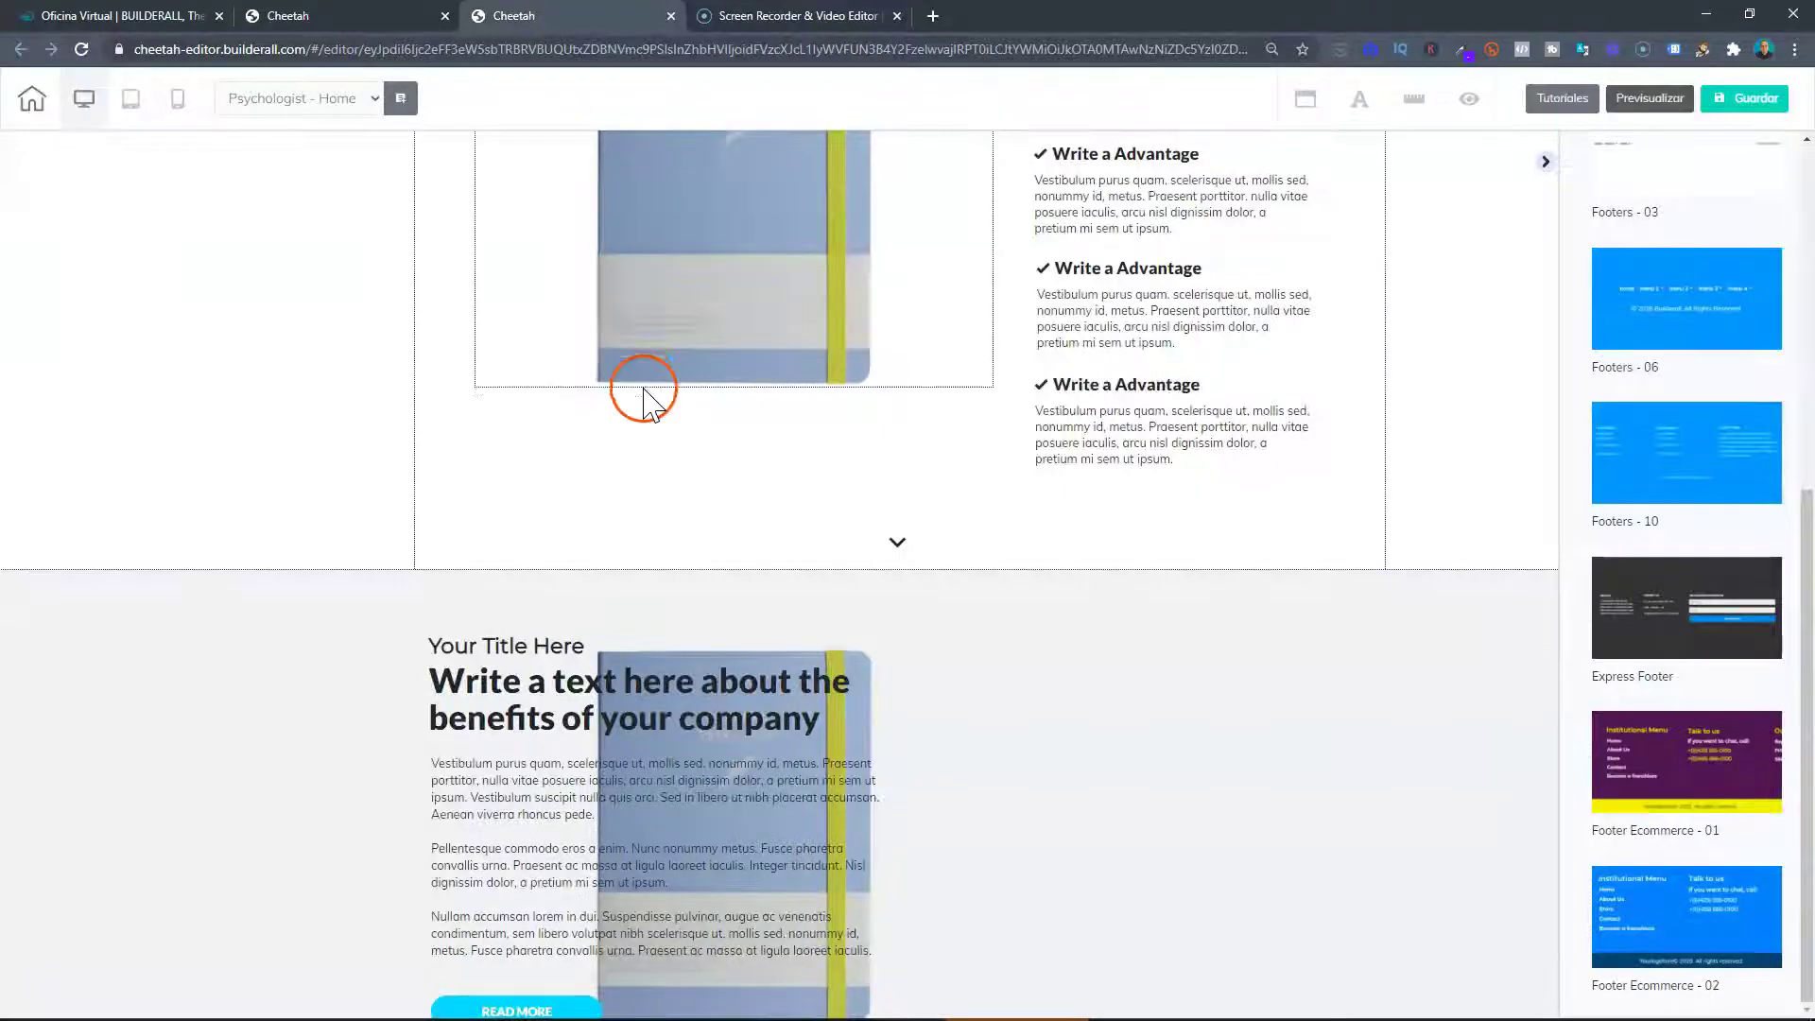
{"action": "scroll", "coordinate": [640, 397], "scroll_direction": "up", "scroll_amount": 5}
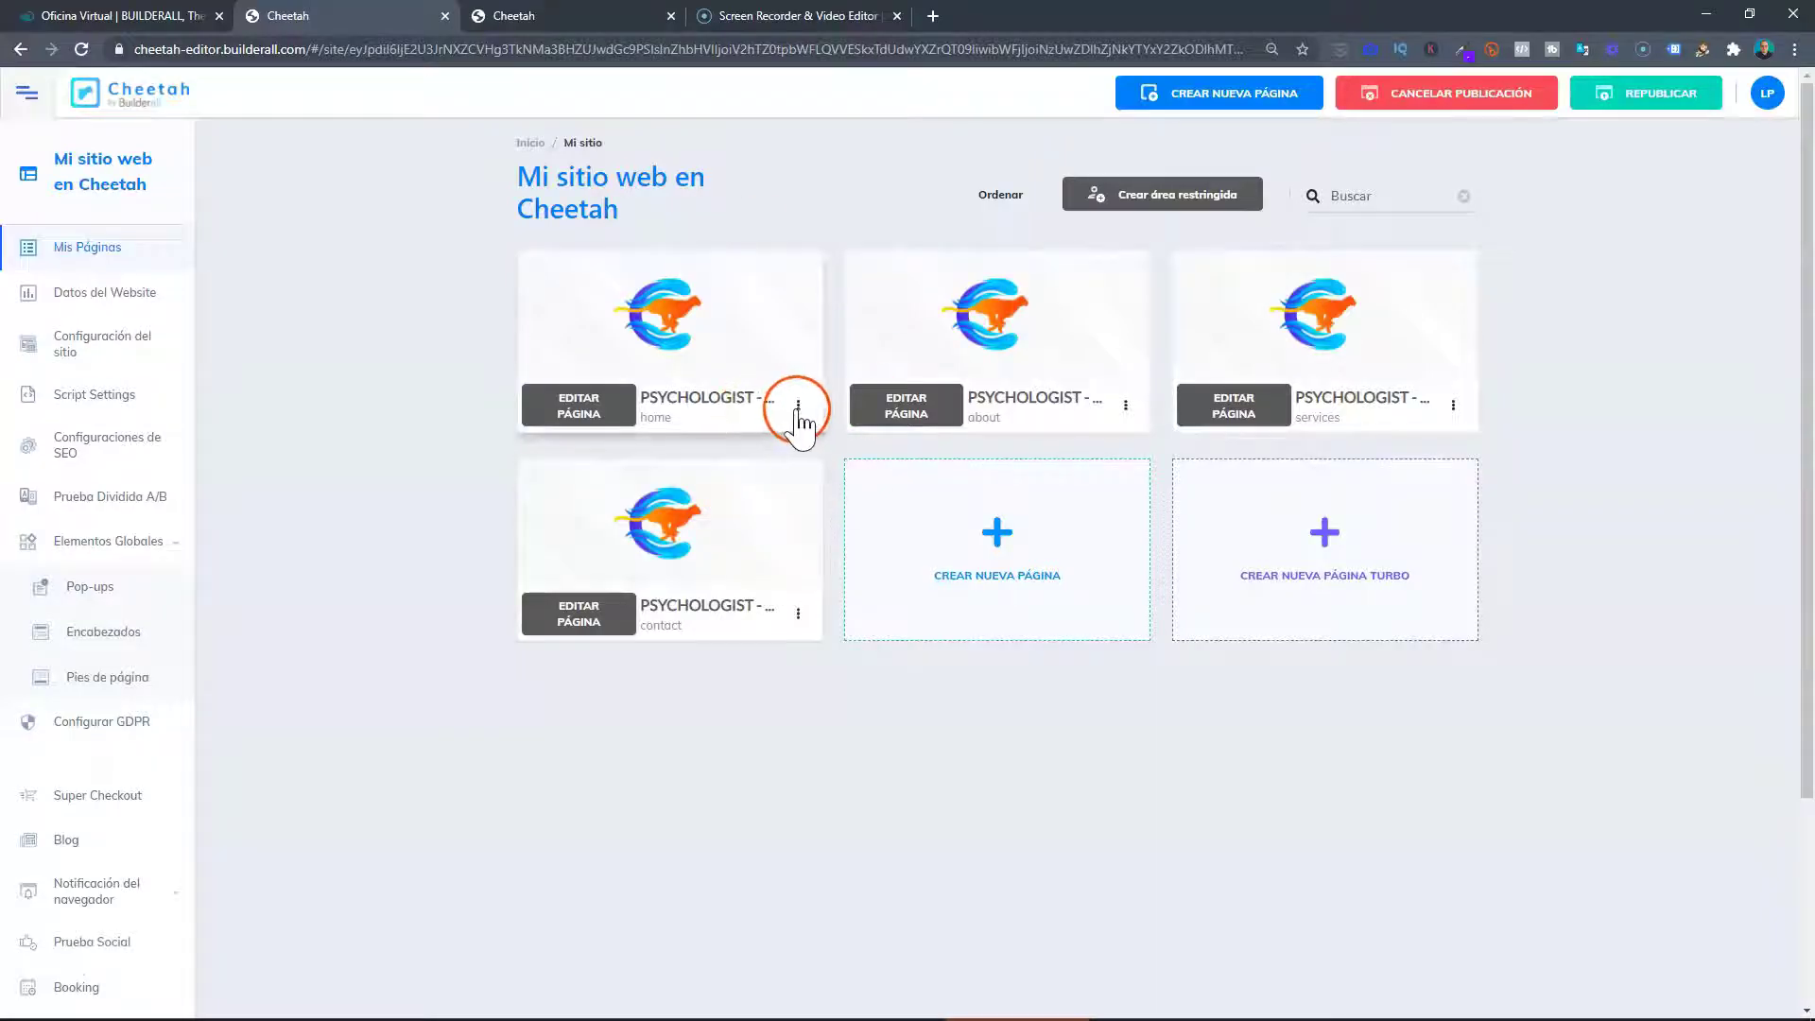
{"action": "left_click", "coordinate": [798, 407]}
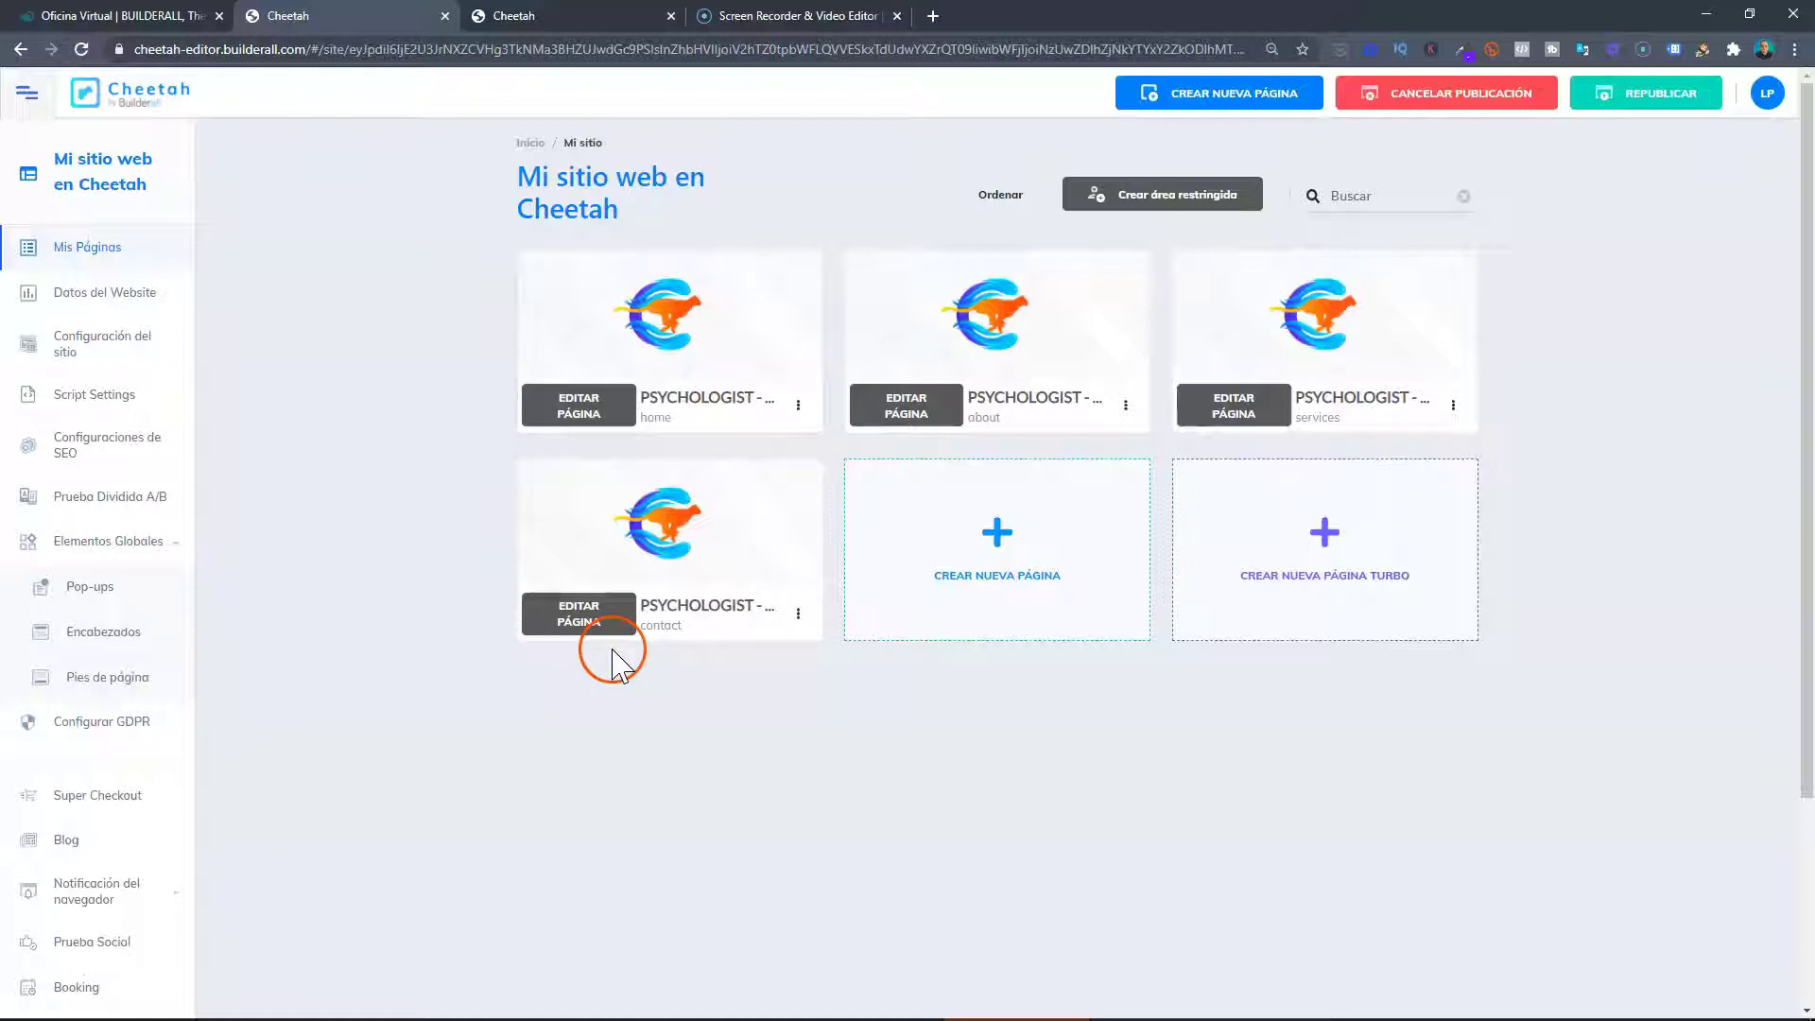
Create a new global header named "Descuento especial 50%" among the site's Encabezados.
{"action": "left_click", "coordinate": [81, 631]}
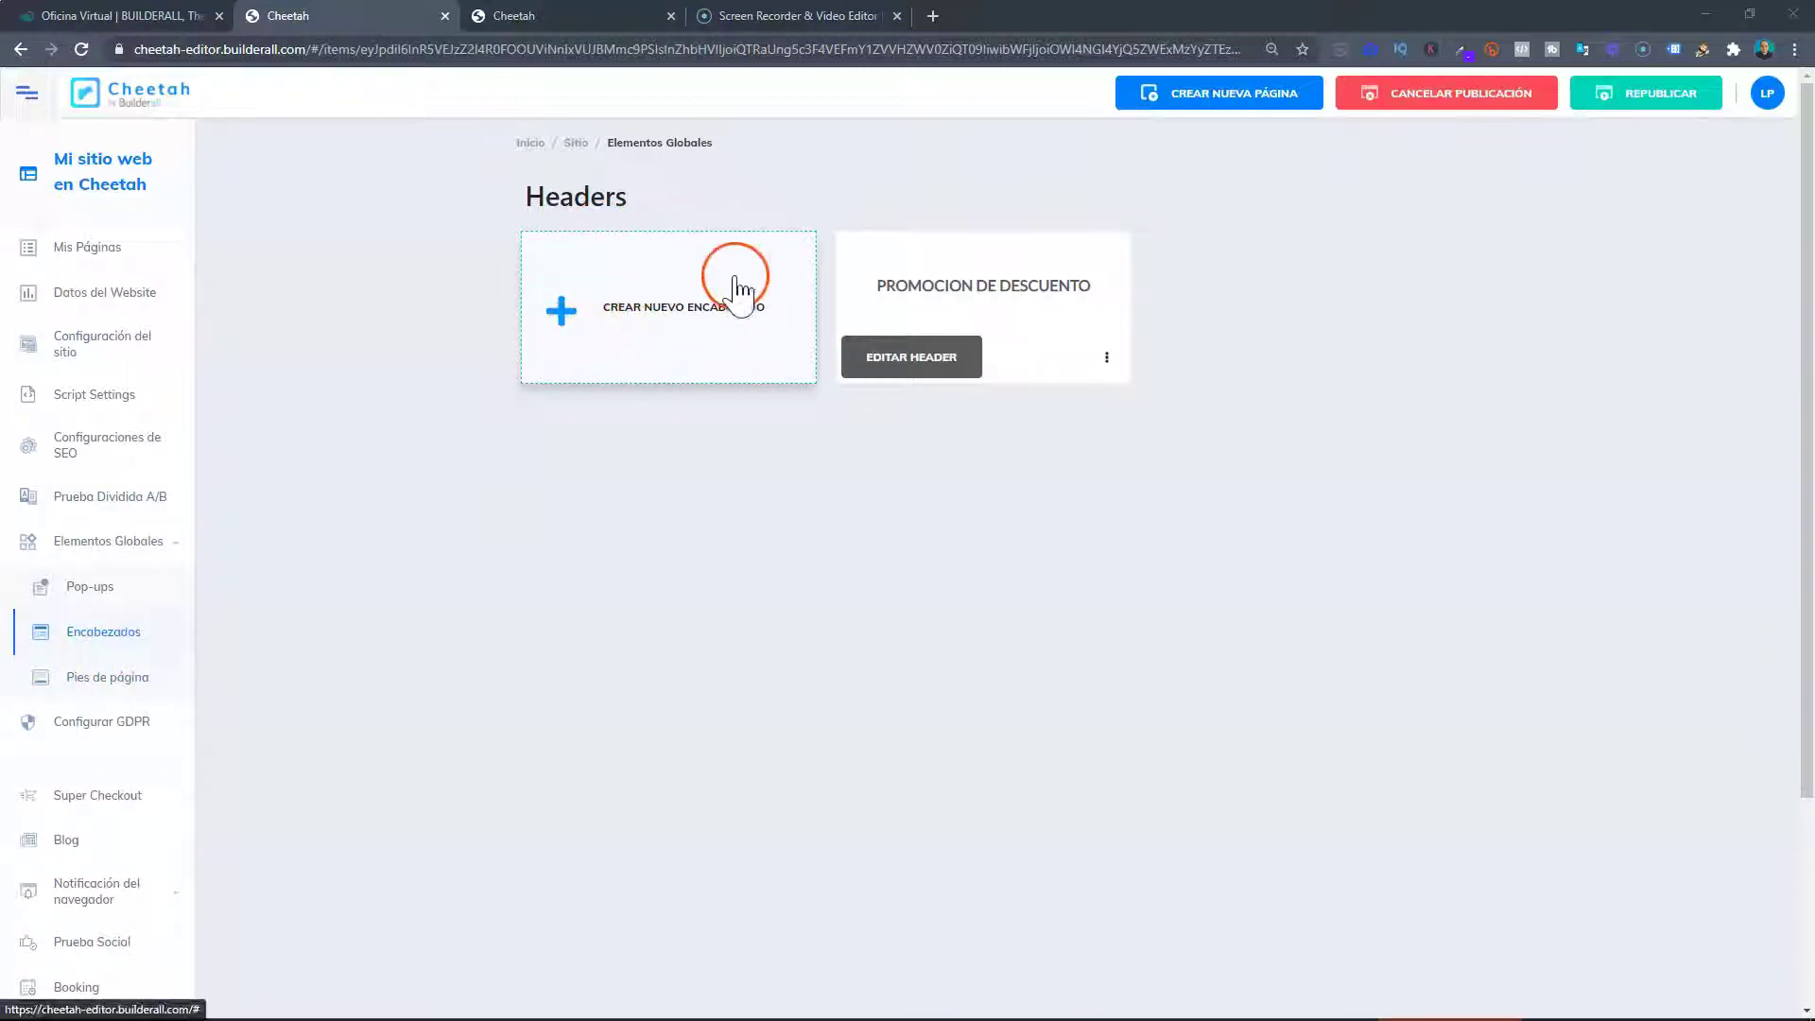
{"action": "left_click", "coordinate": [560, 310]}
{"action": "left_click", "coordinate": [736, 536]}
{"action": "type", "text": "Descuento especial 50%"}
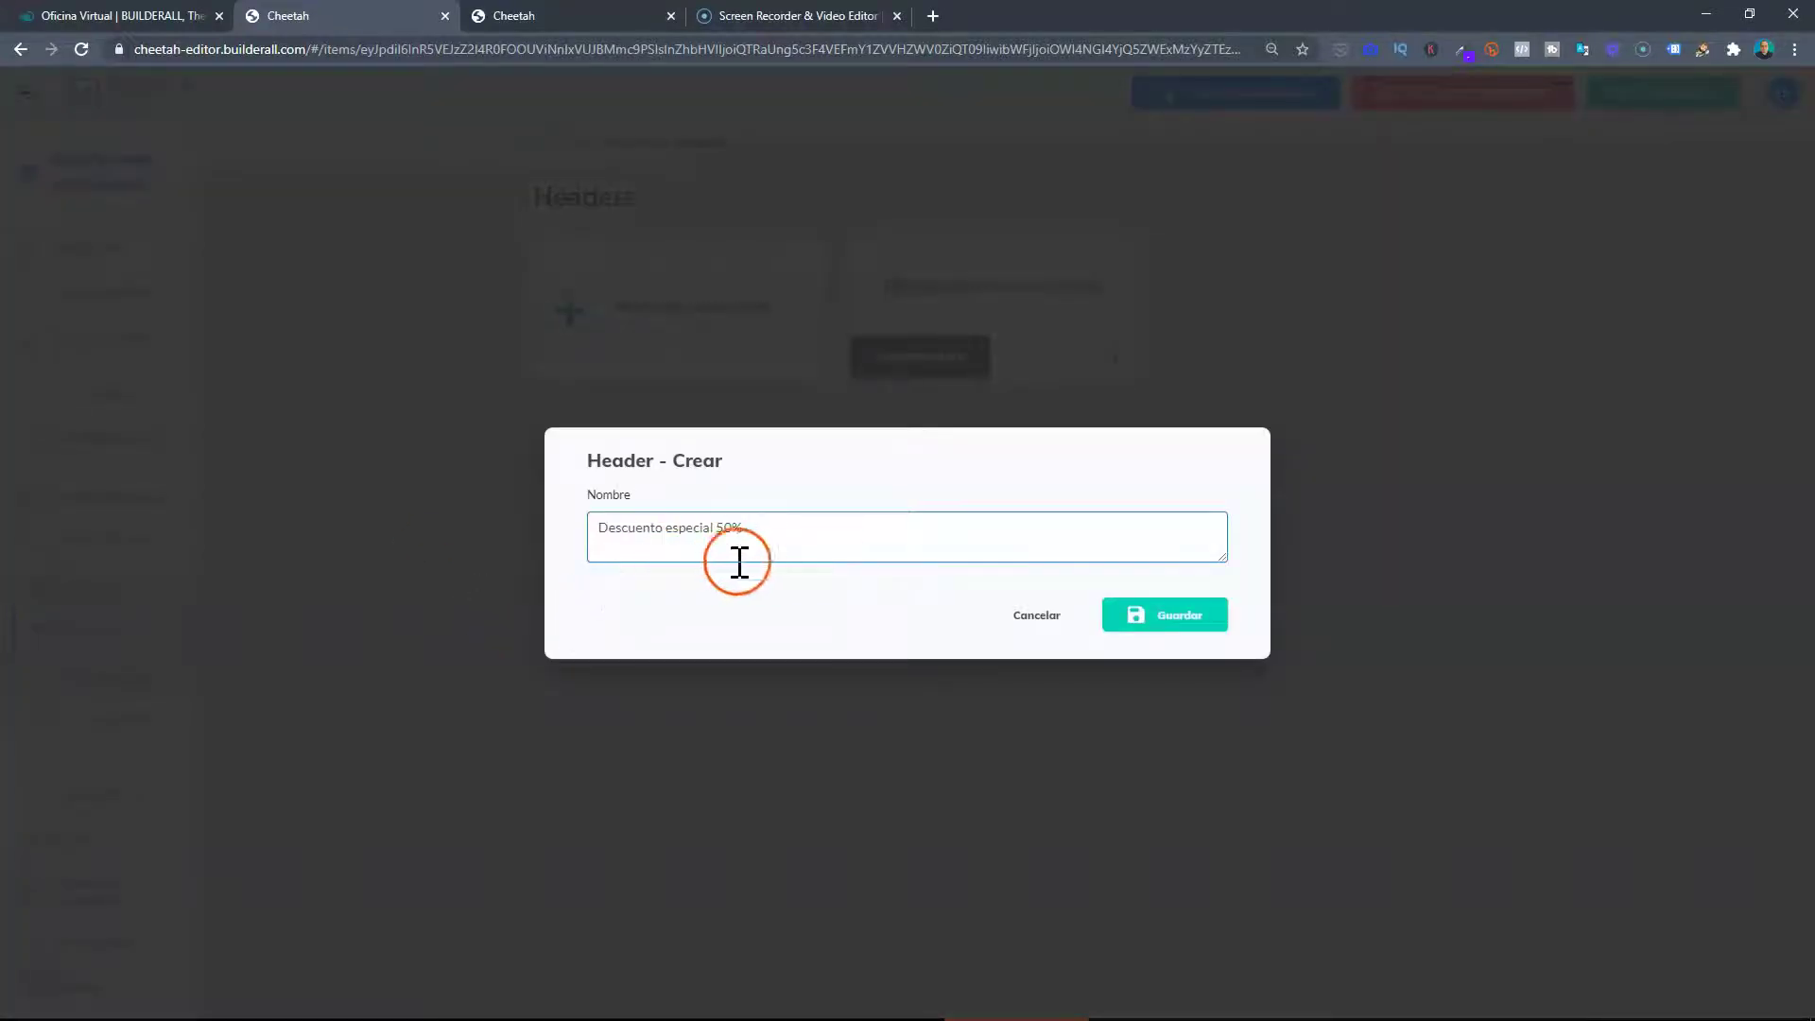
{"action": "left_click", "coordinate": [1194, 611]}
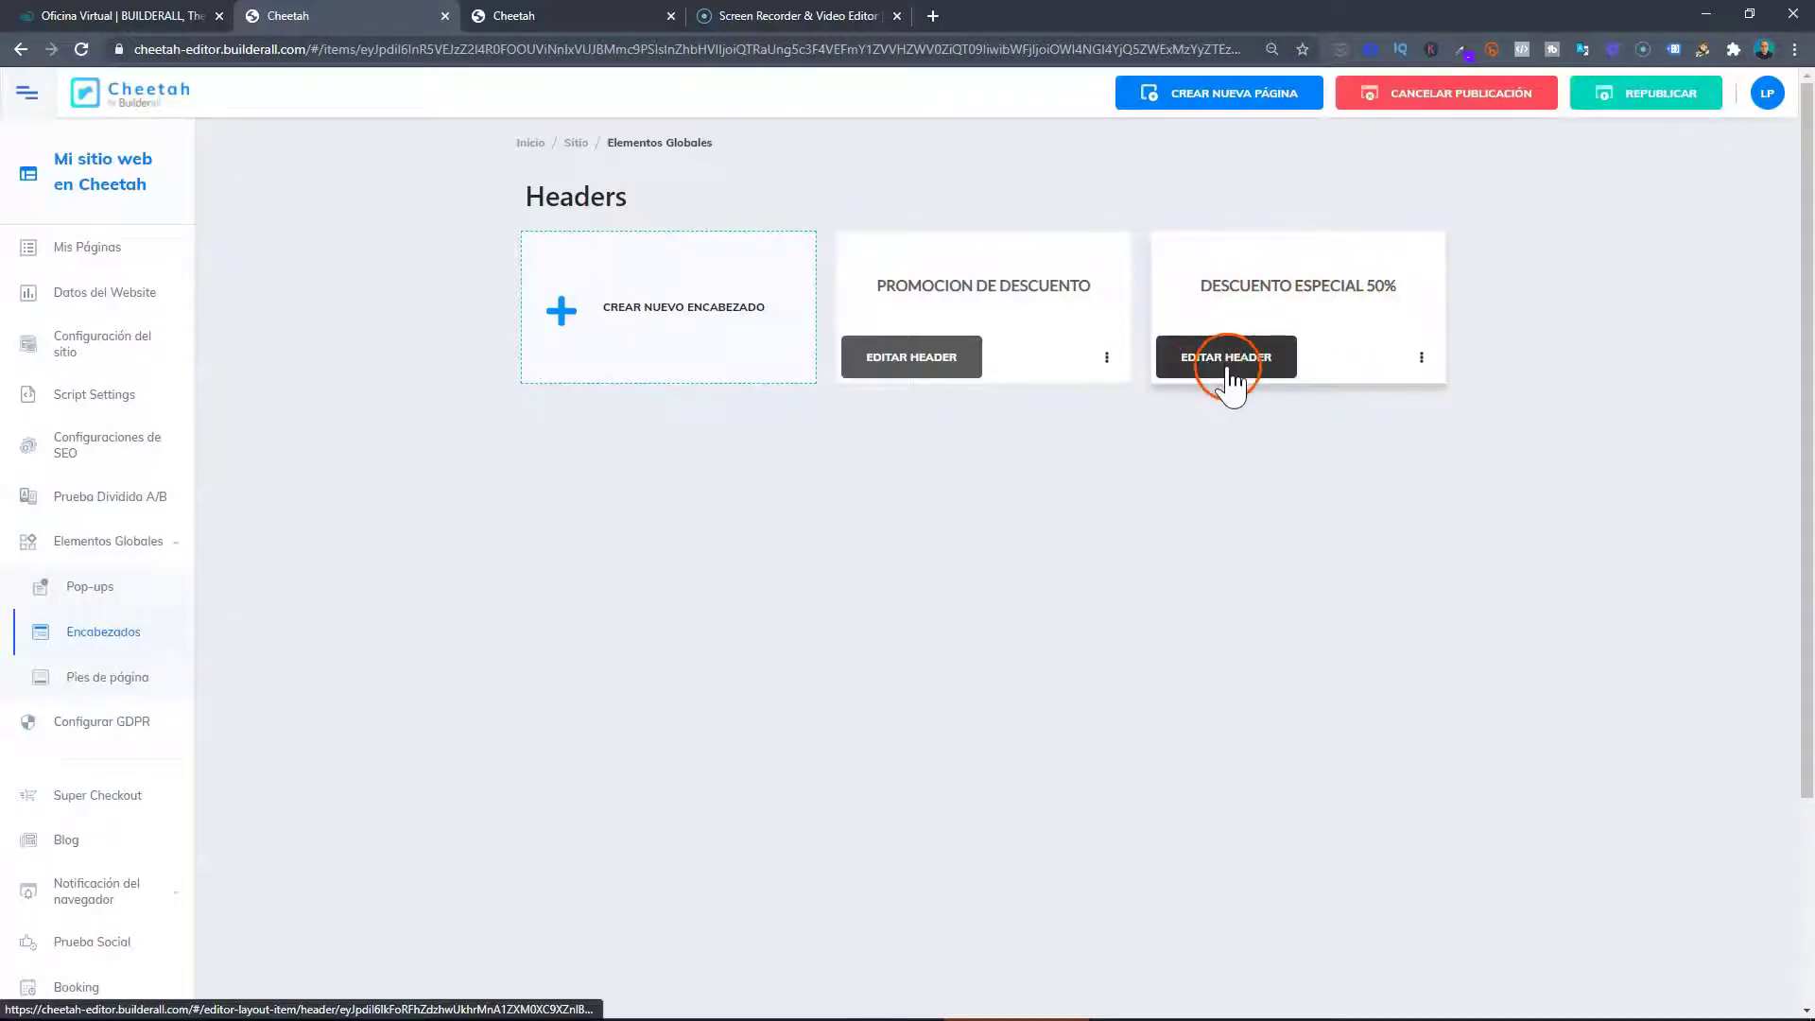
Open the "Descuento especial 50%" header for editing and add a blank panel to it.
{"action": "left_click", "coordinate": [1230, 371]}
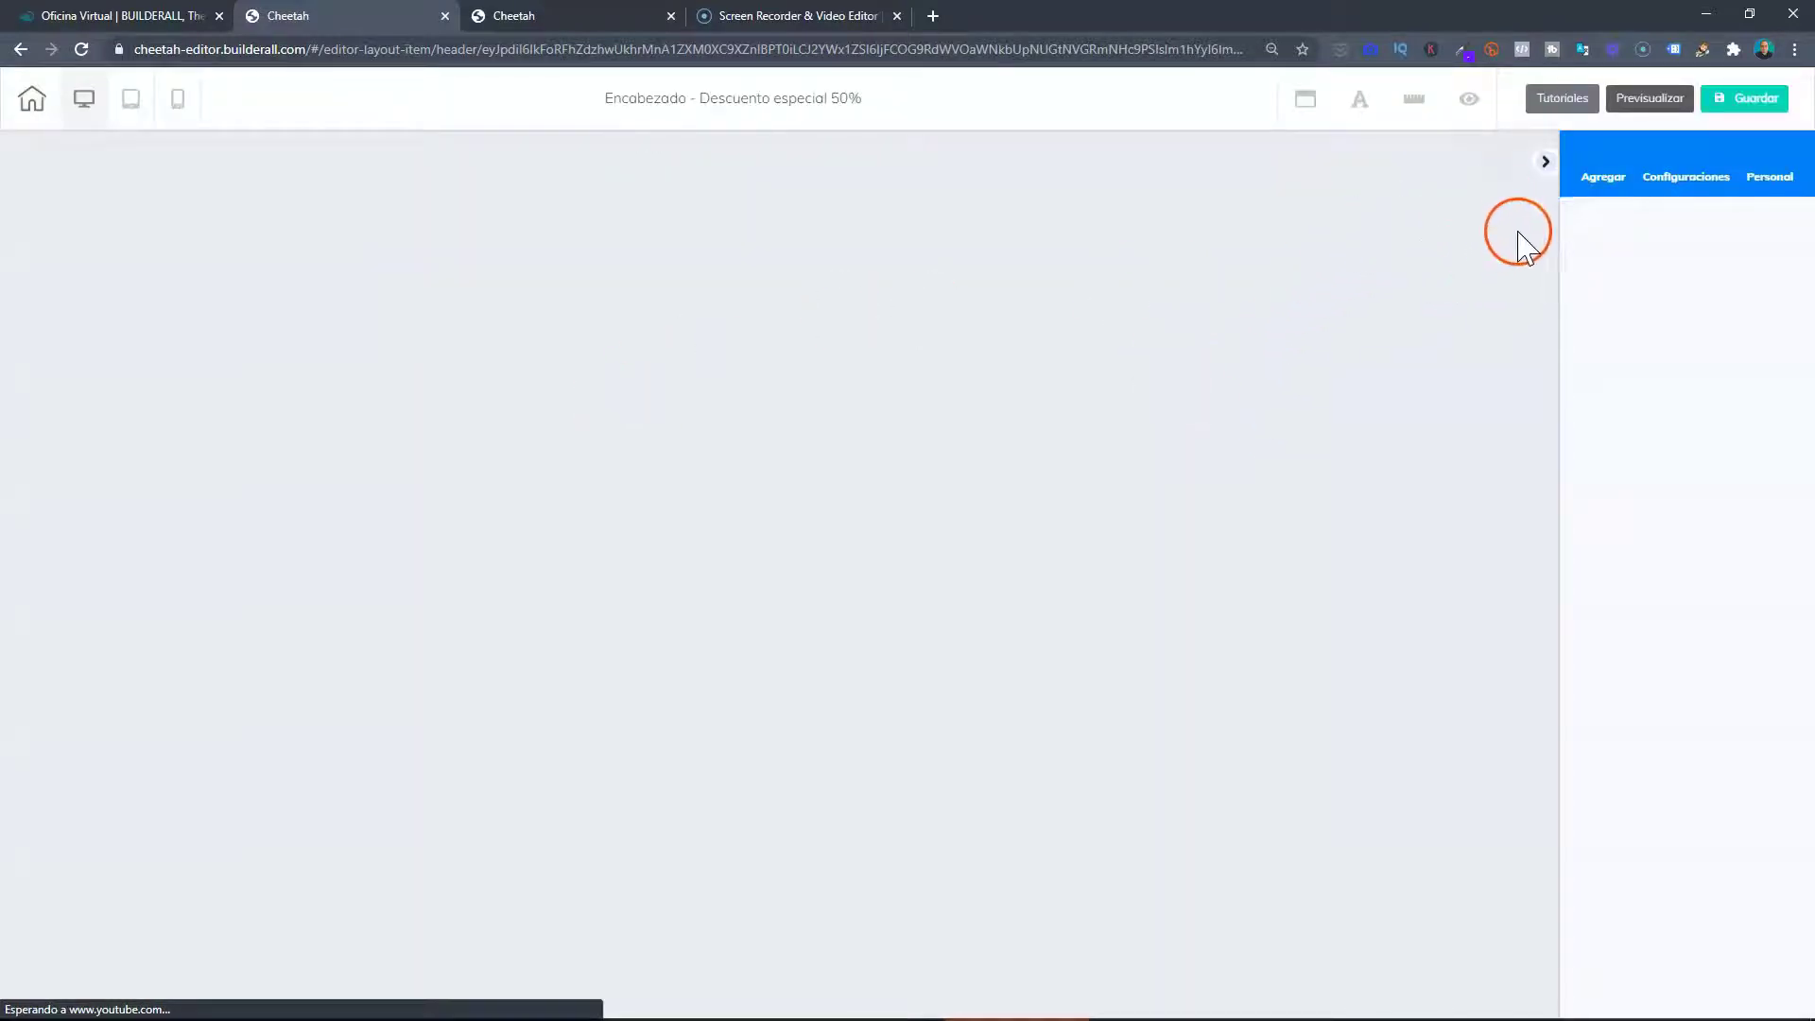
{"action": "left_click", "coordinate": [1589, 178]}
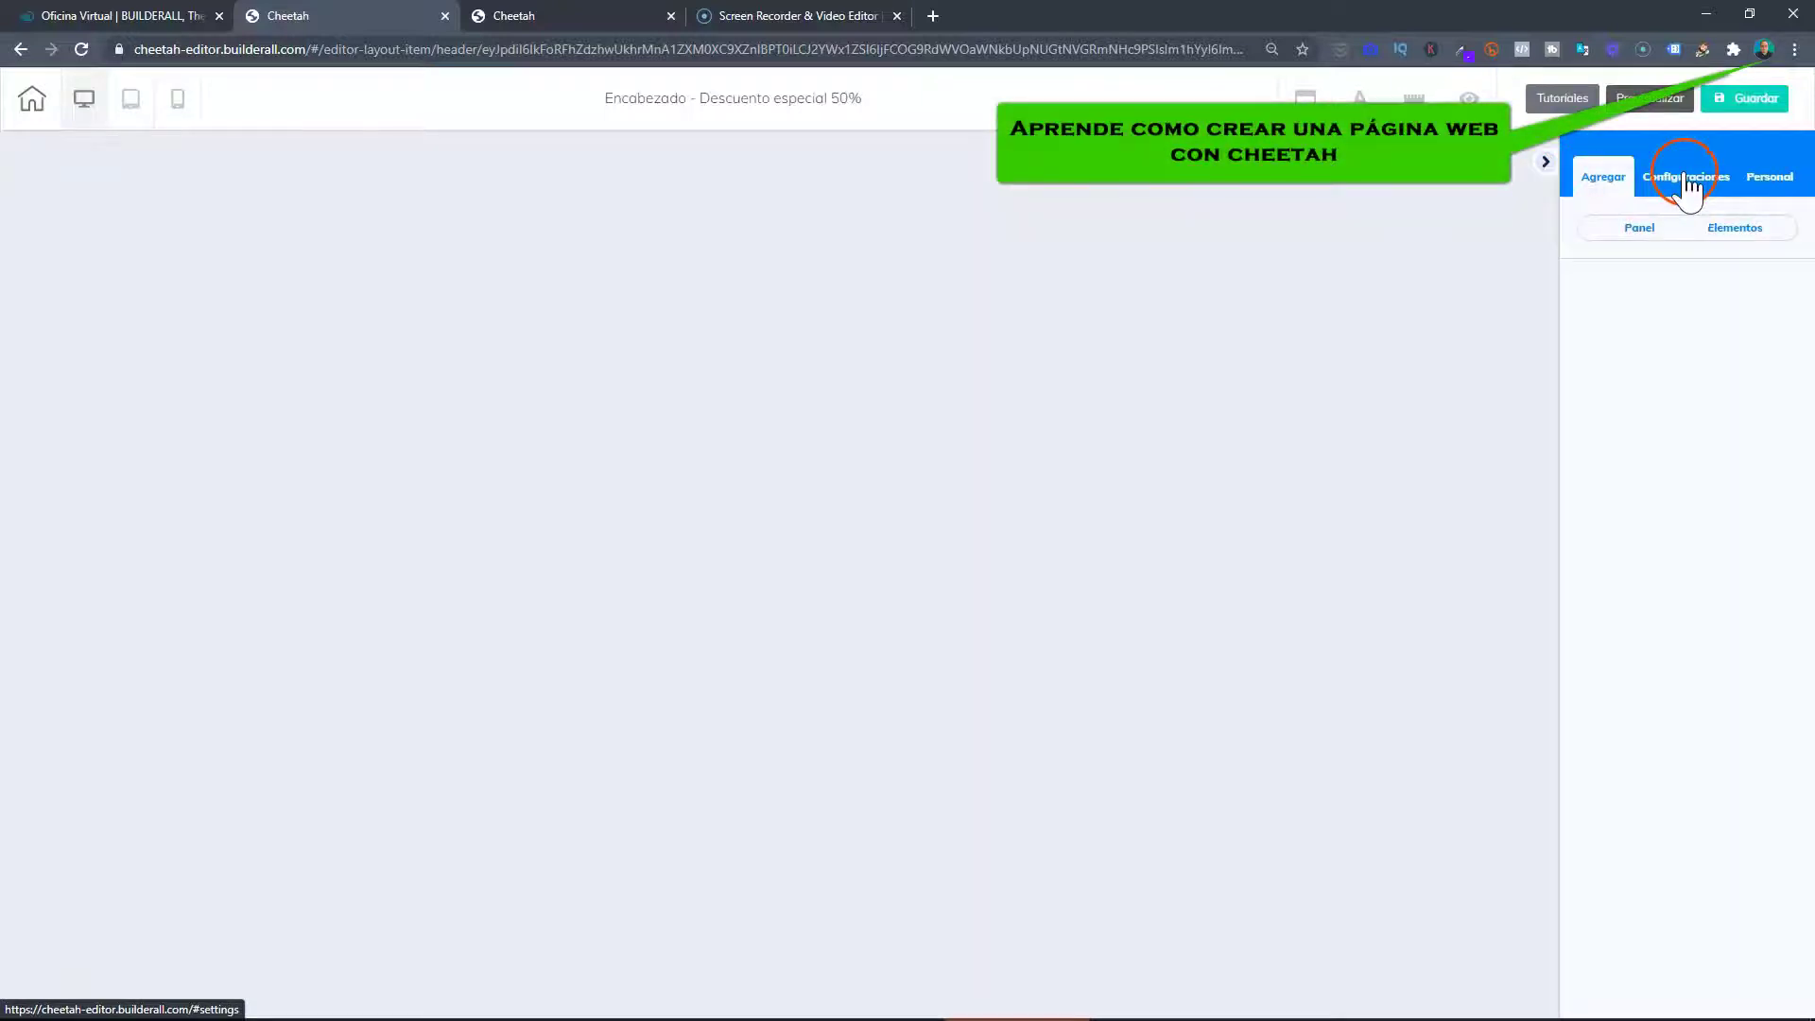
{"action": "left_click", "coordinate": [1631, 230]}
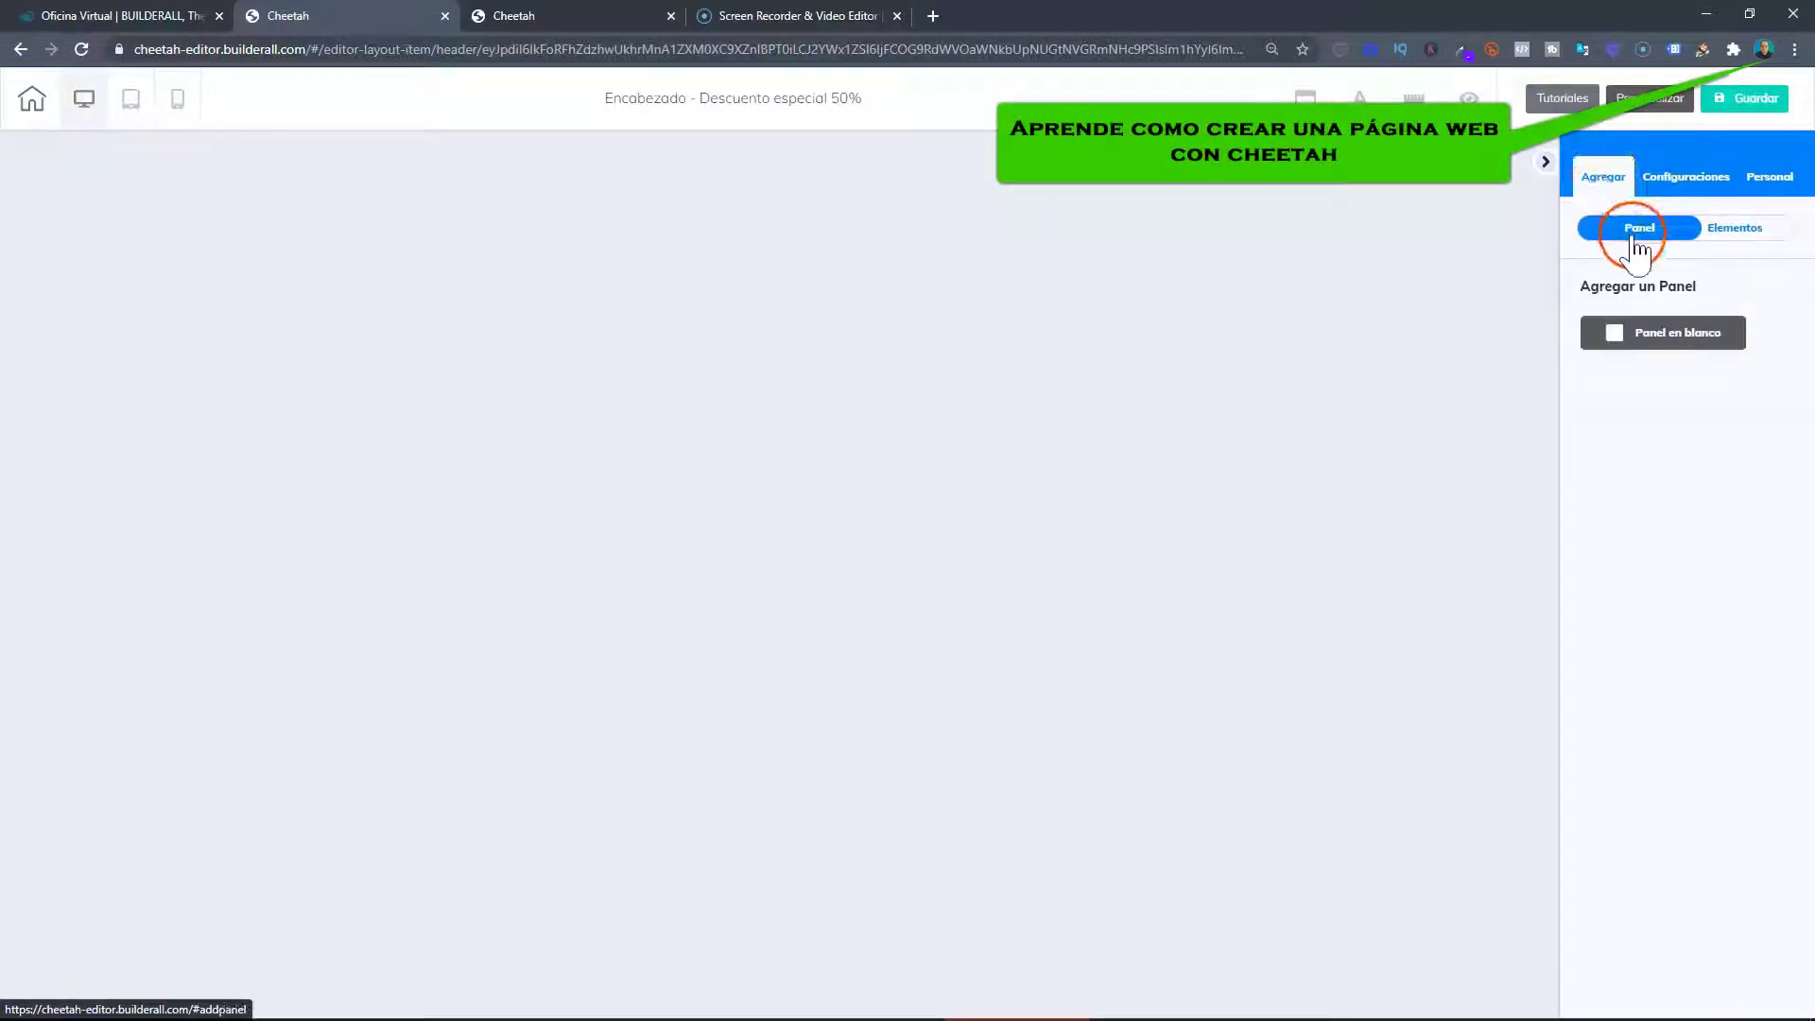
{"action": "left_click", "coordinate": [1605, 336]}
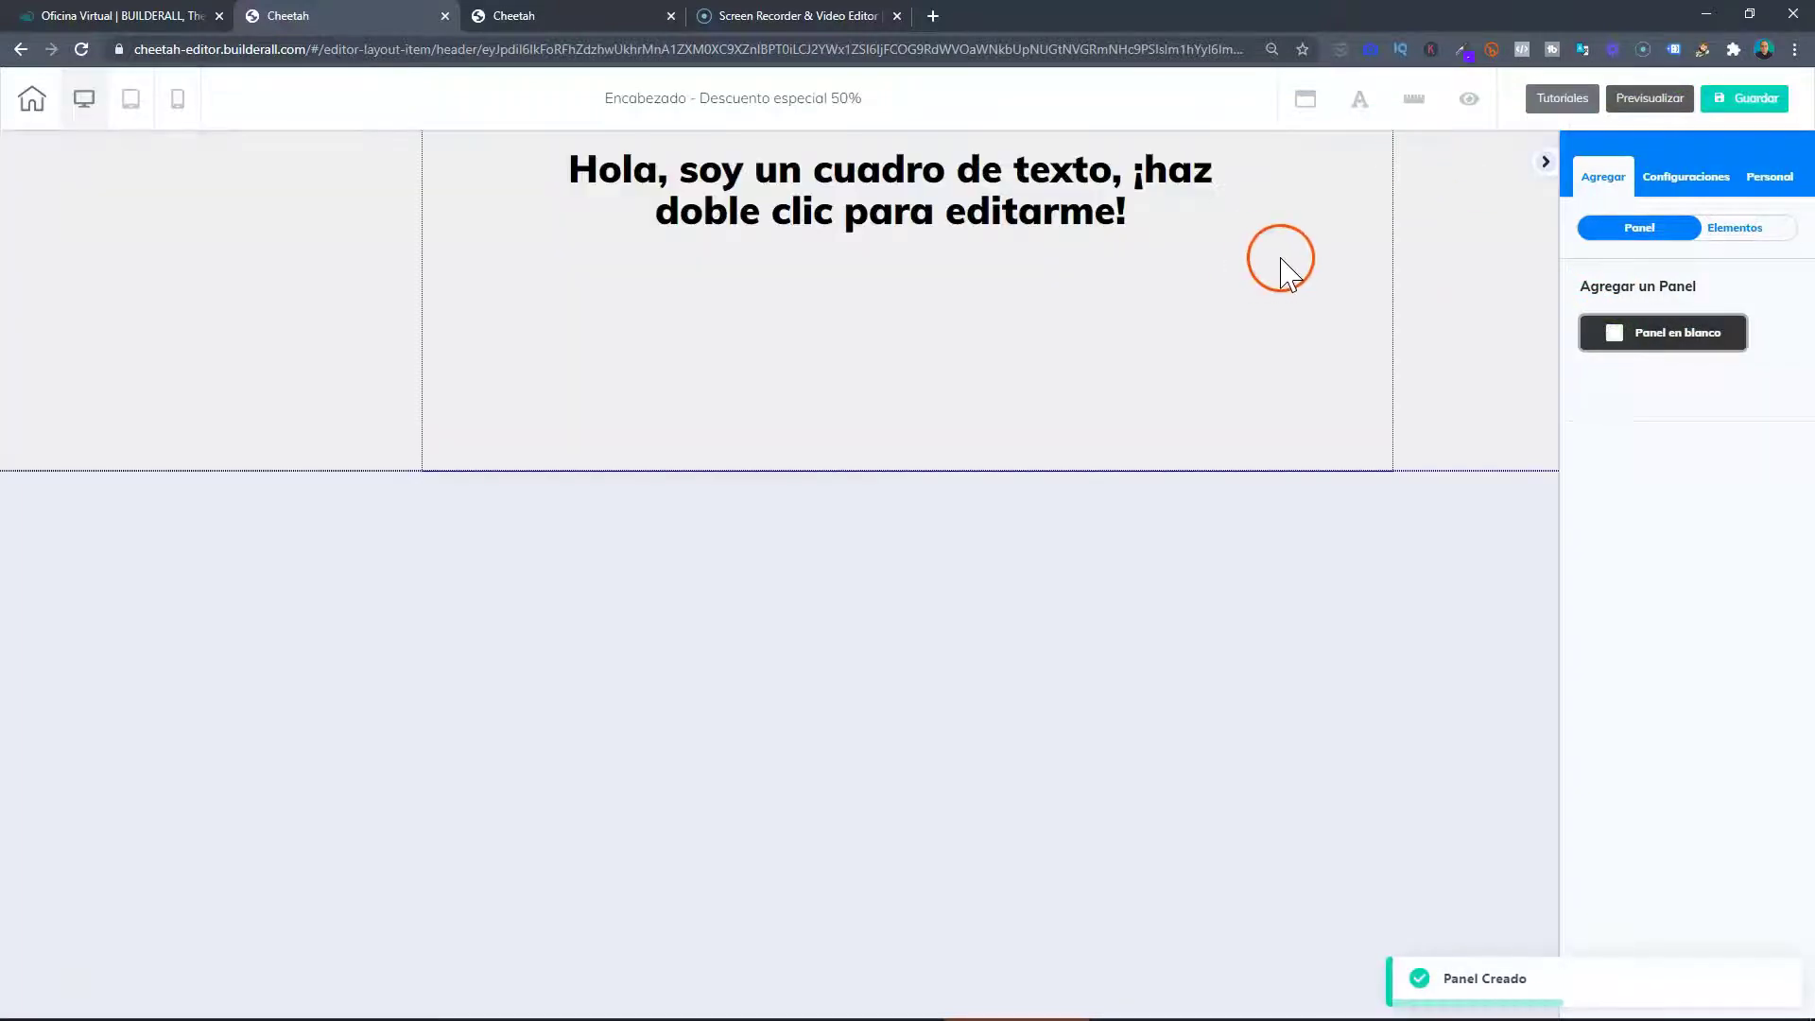
Set the blank panel's height to 70 and its minimum height to 50.
{"action": "left_click", "coordinate": [1244, 284]}
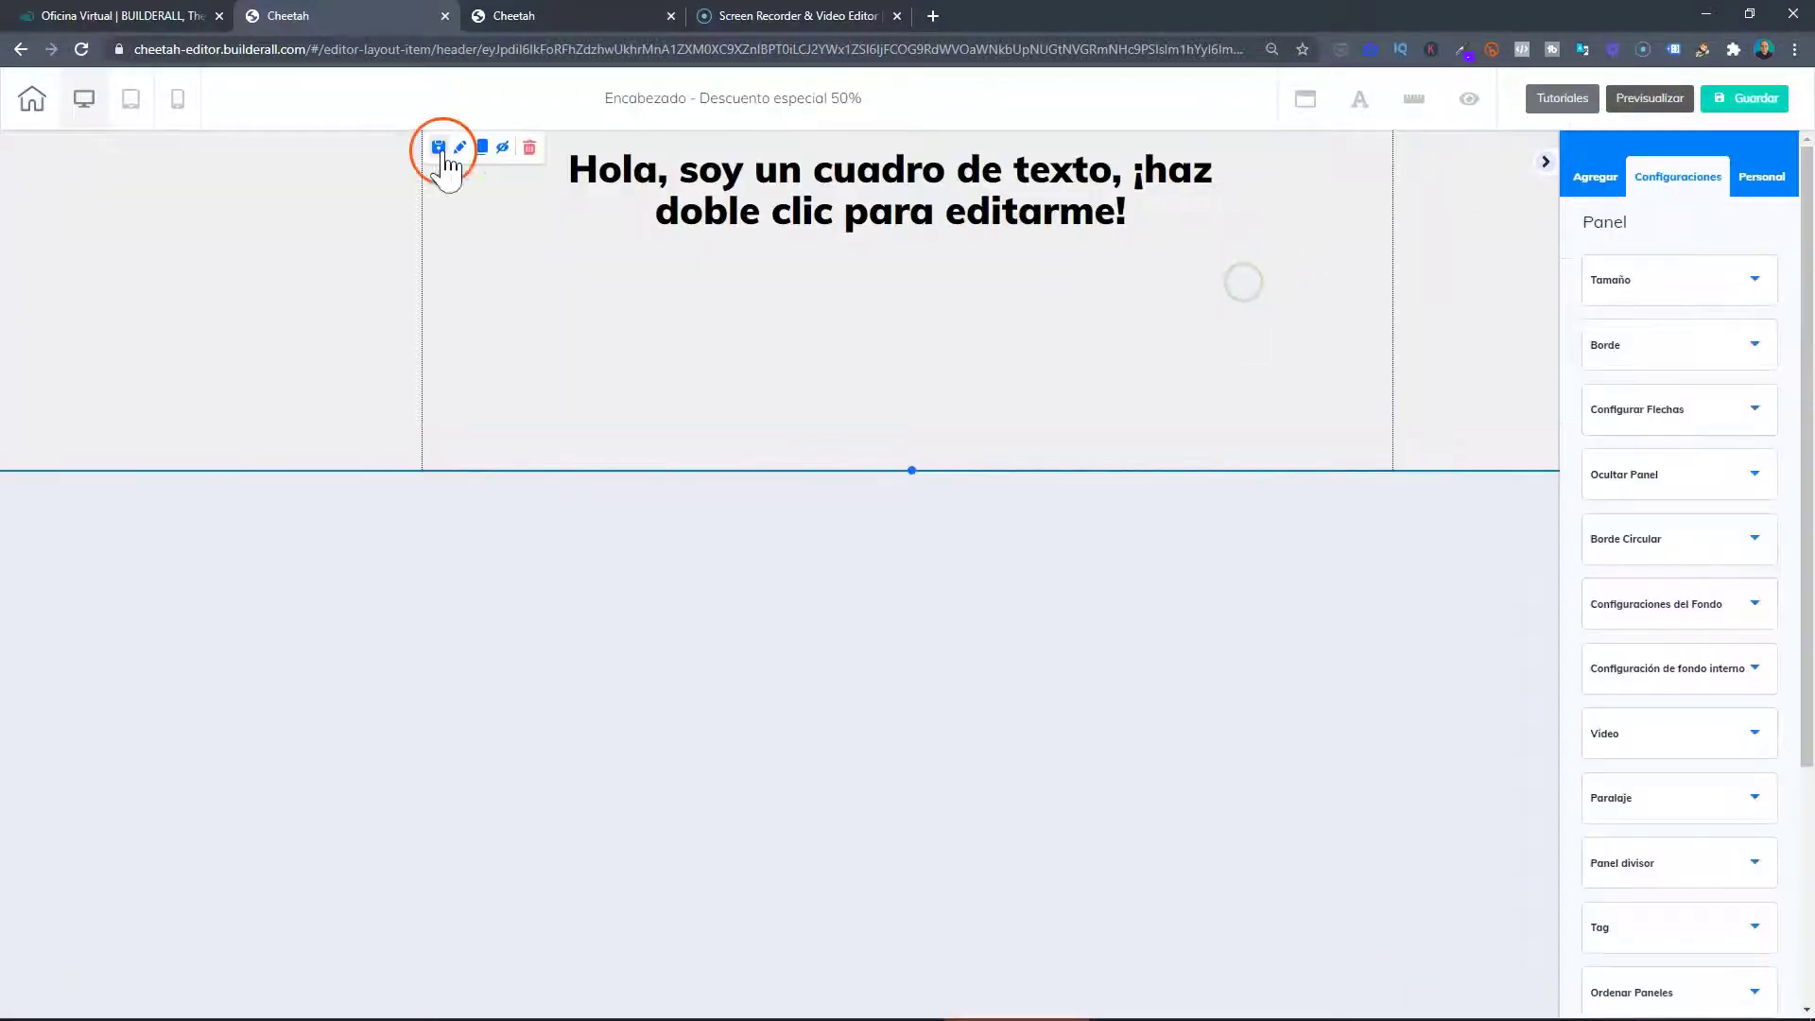
{"action": "left_click", "coordinate": [460, 151]}
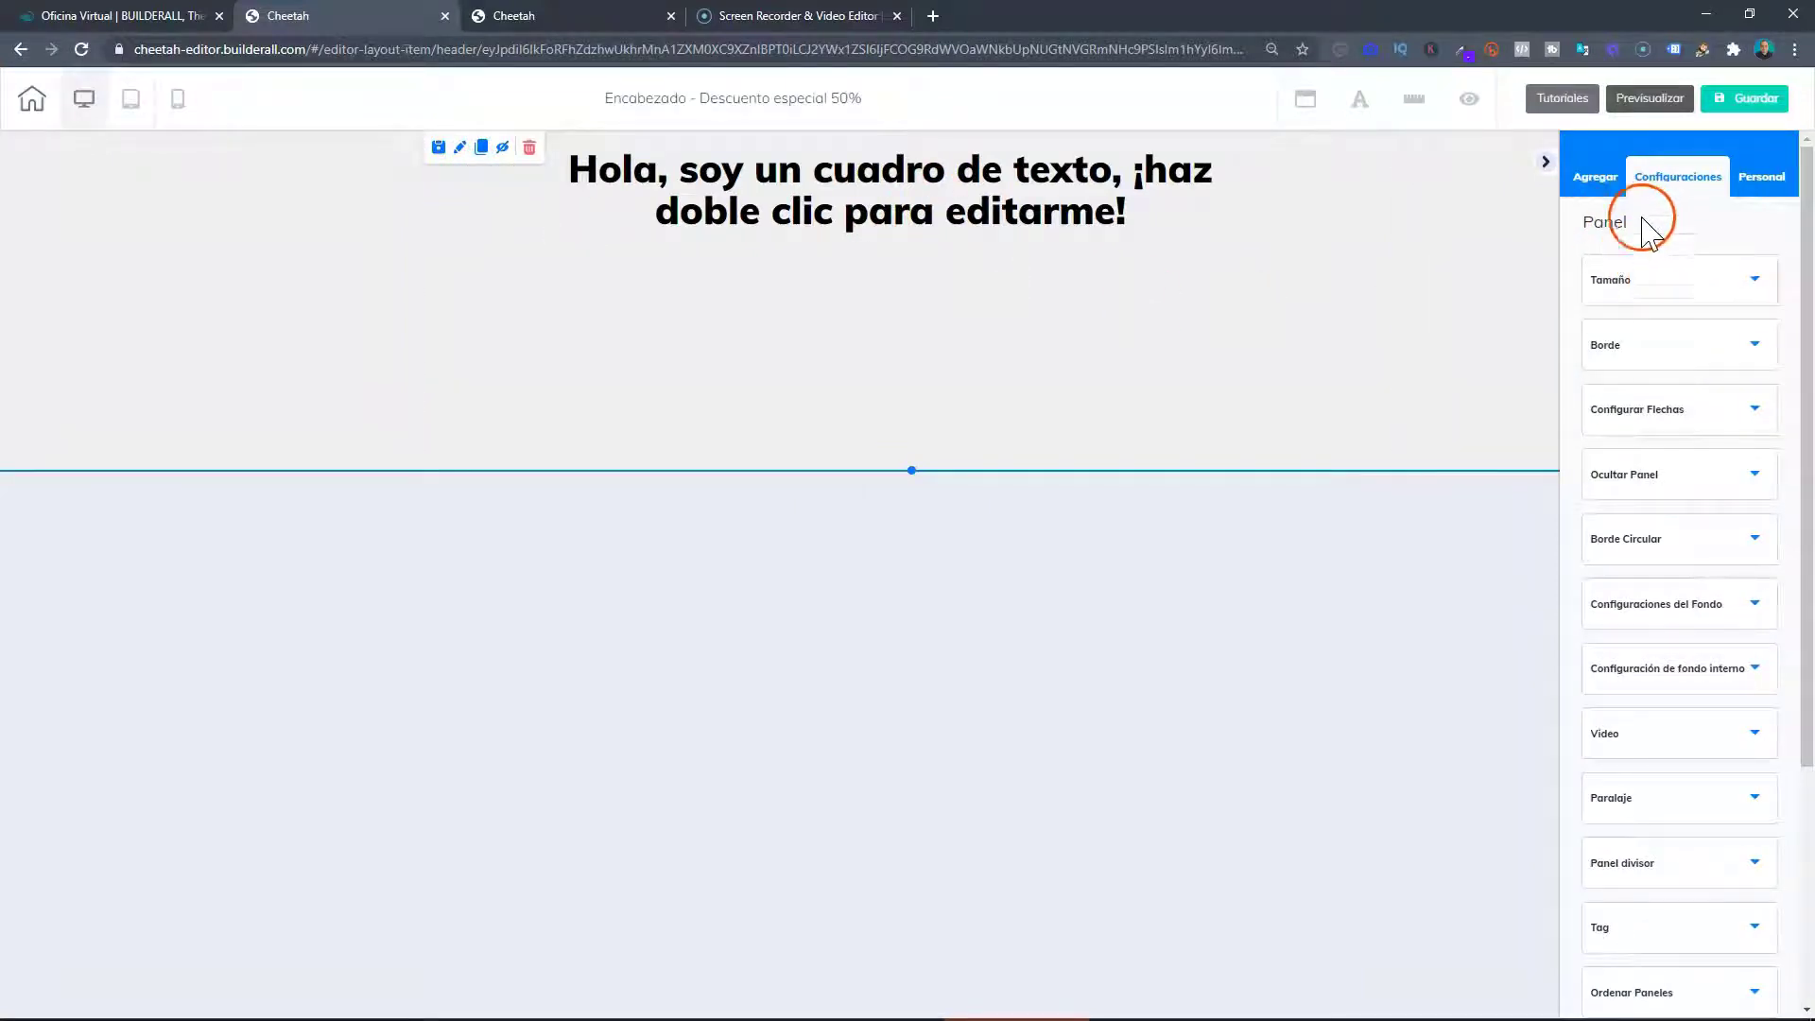
{"action": "left_click", "coordinate": [1661, 281]}
{"action": "left_click_drag", "start_coordinate": [1597, 391], "coordinate": [1590, 391]}
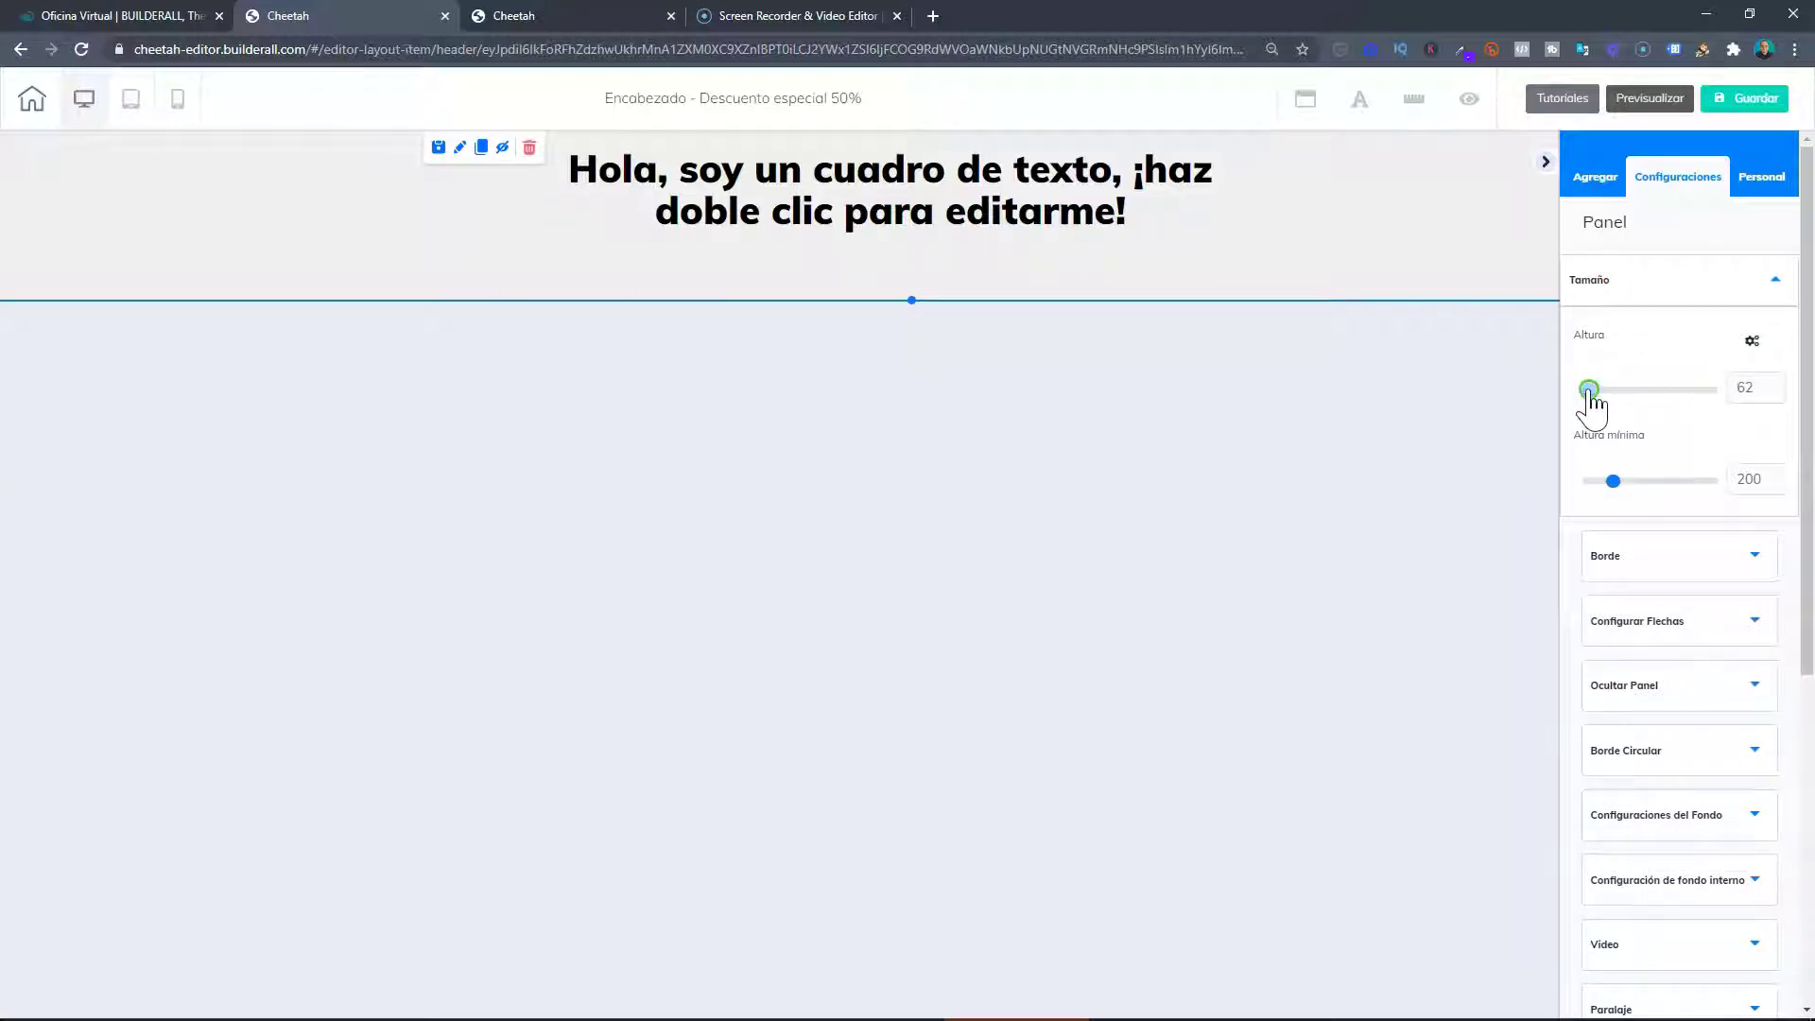
{"action": "left_click_drag", "start_coordinate": [1593, 391], "coordinate": [1589, 391]}
{"action": "left_click_drag", "start_coordinate": [1612, 481], "coordinate": [1584, 480]}
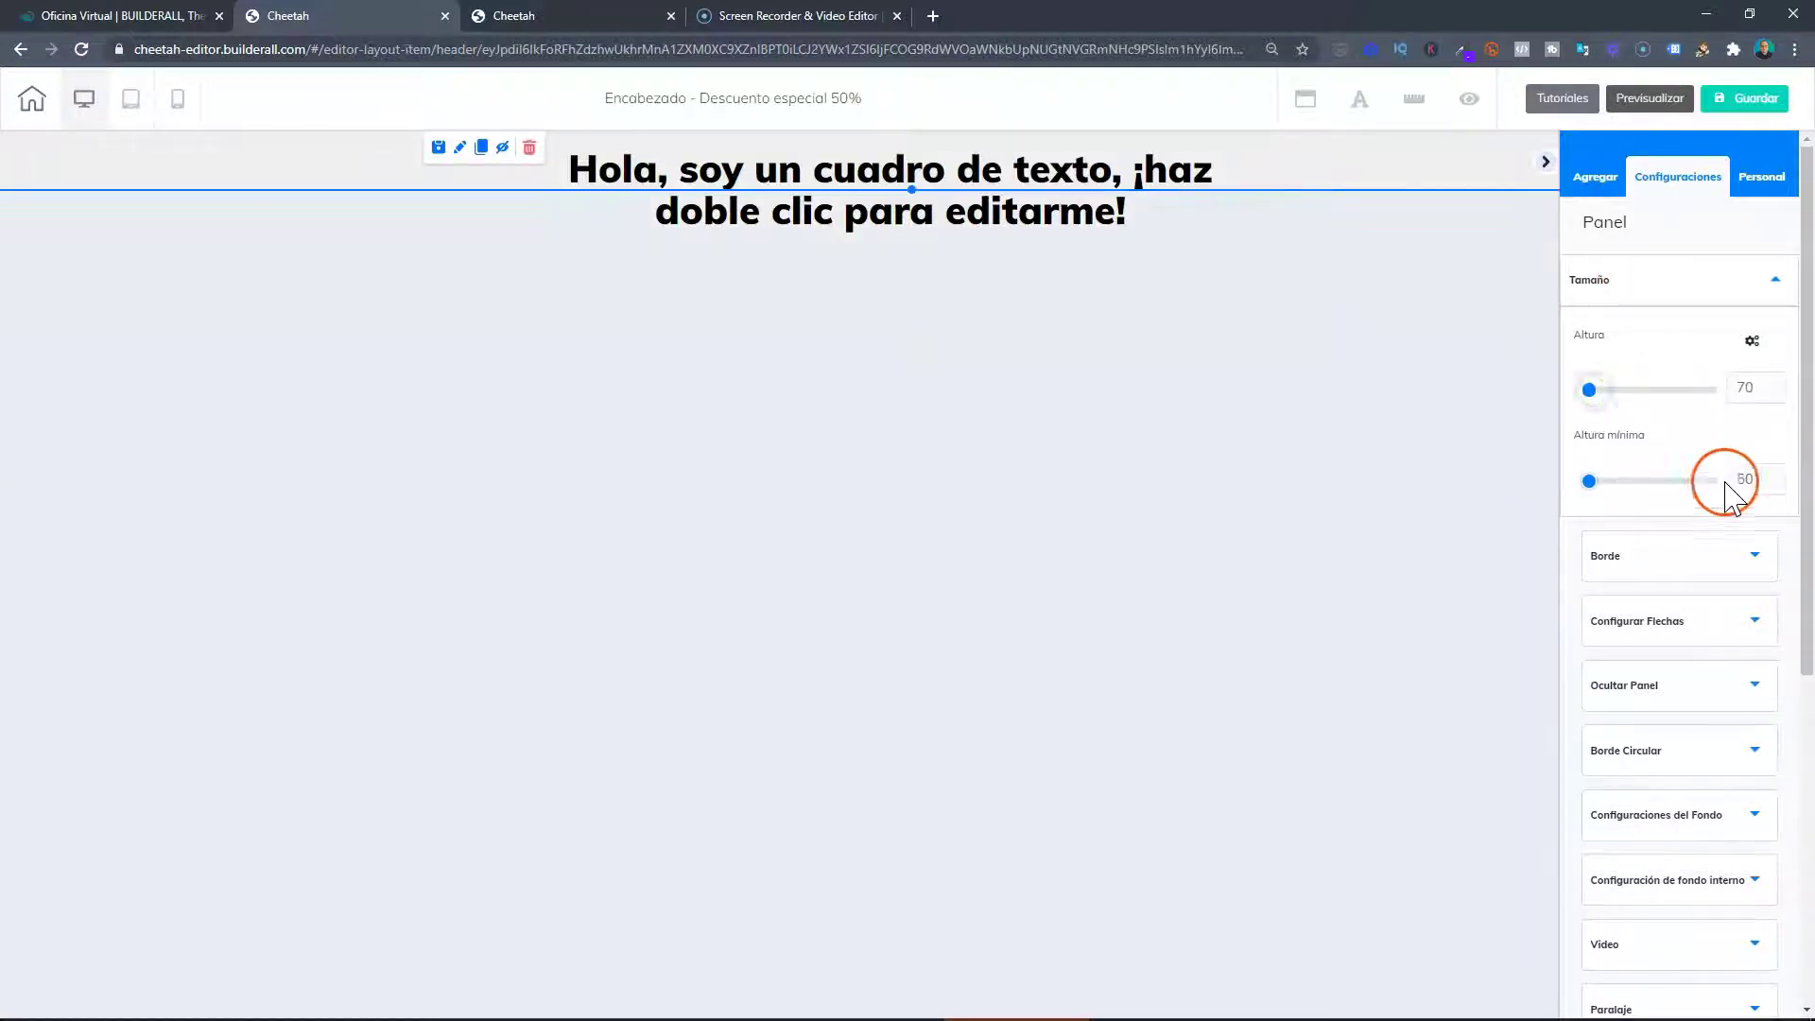
Delete the placeholder text box from the header panel and confirm the removal.
{"action": "left_click", "coordinate": [661, 193]}
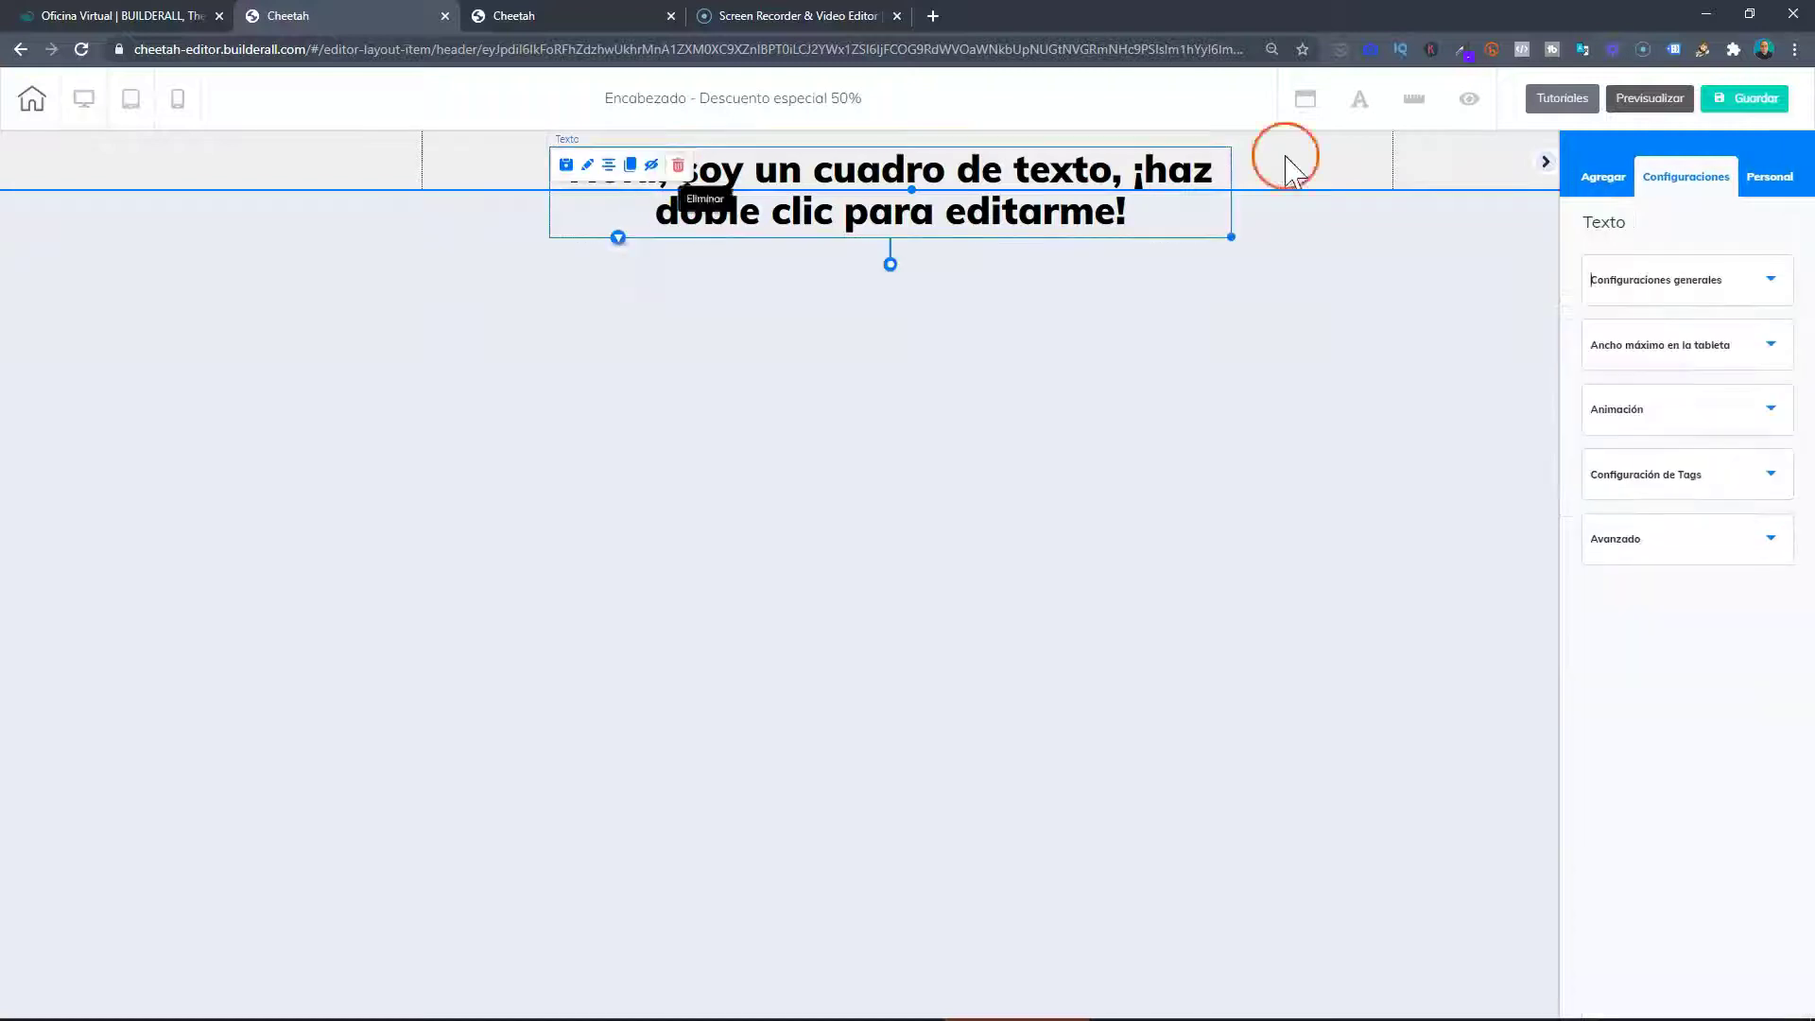
{"action": "left_click", "coordinate": [677, 166]}
{"action": "left_click", "coordinate": [1063, 590]}
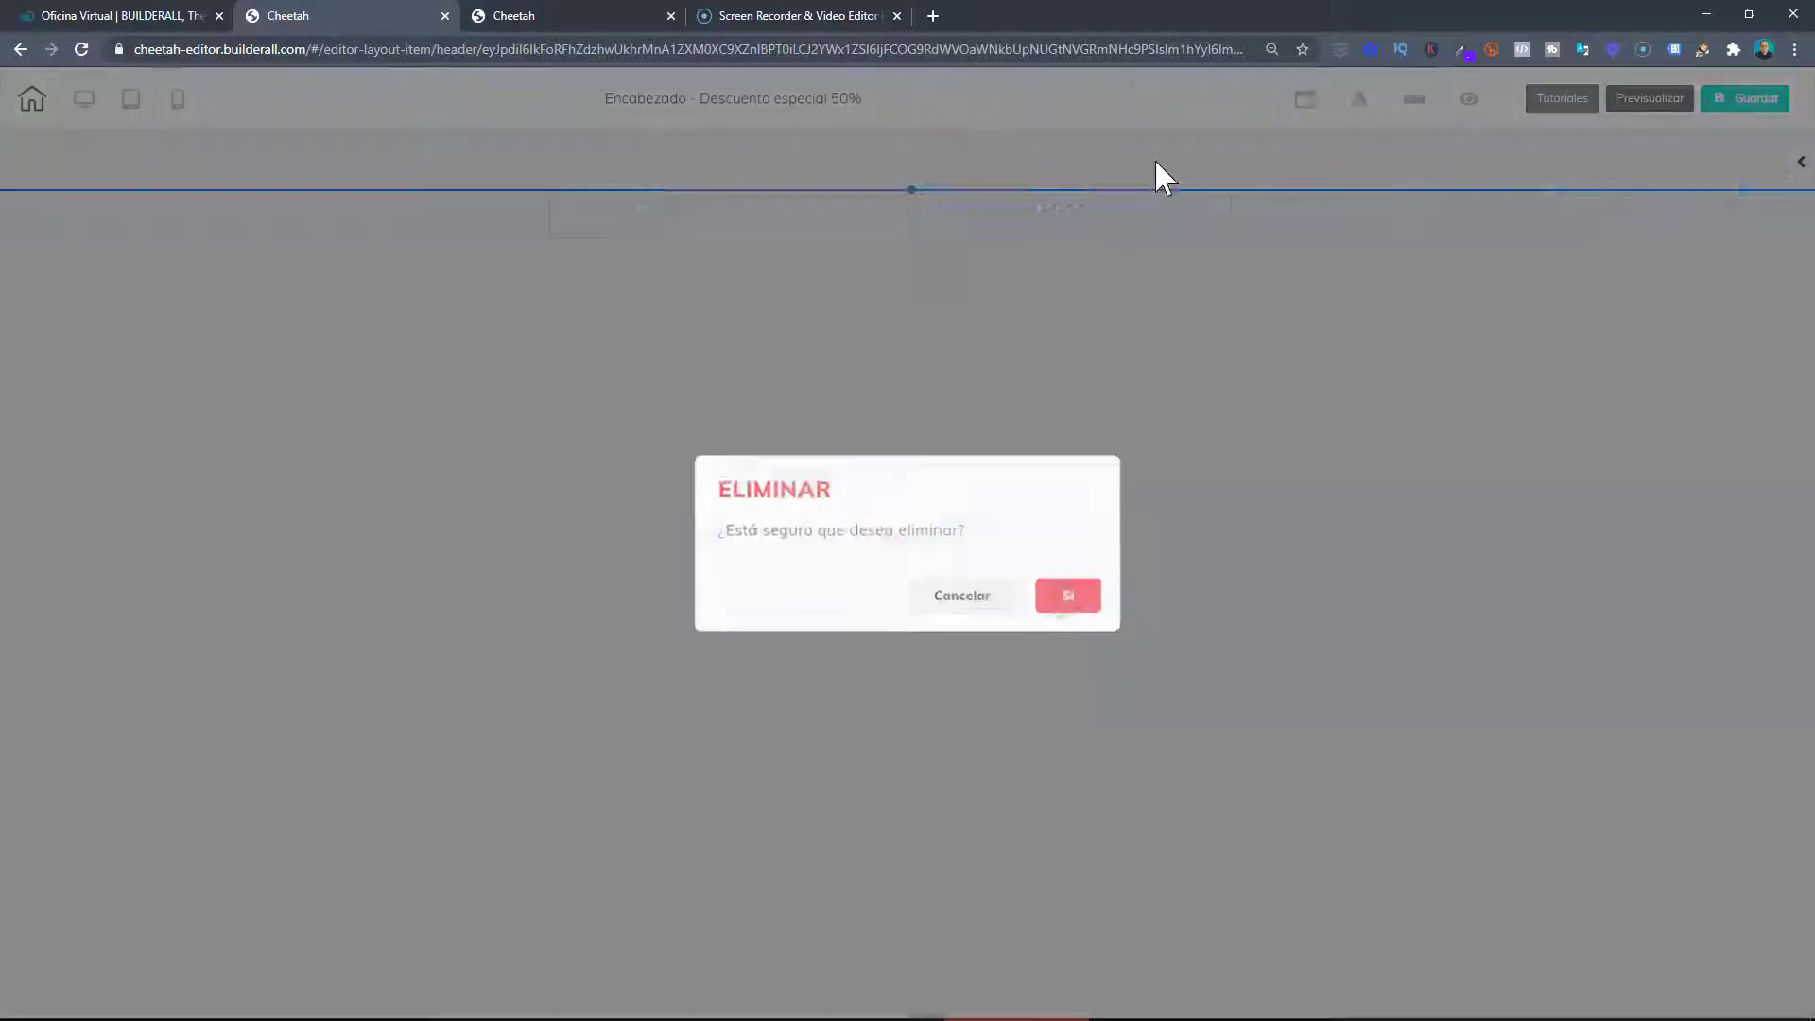
Set the header panel's background to a solid bright red, #FF1111.
{"action": "left_click", "coordinate": [1308, 161]}
{"action": "left_click", "coordinate": [461, 152]}
{"action": "left_click", "coordinate": [460, 148]}
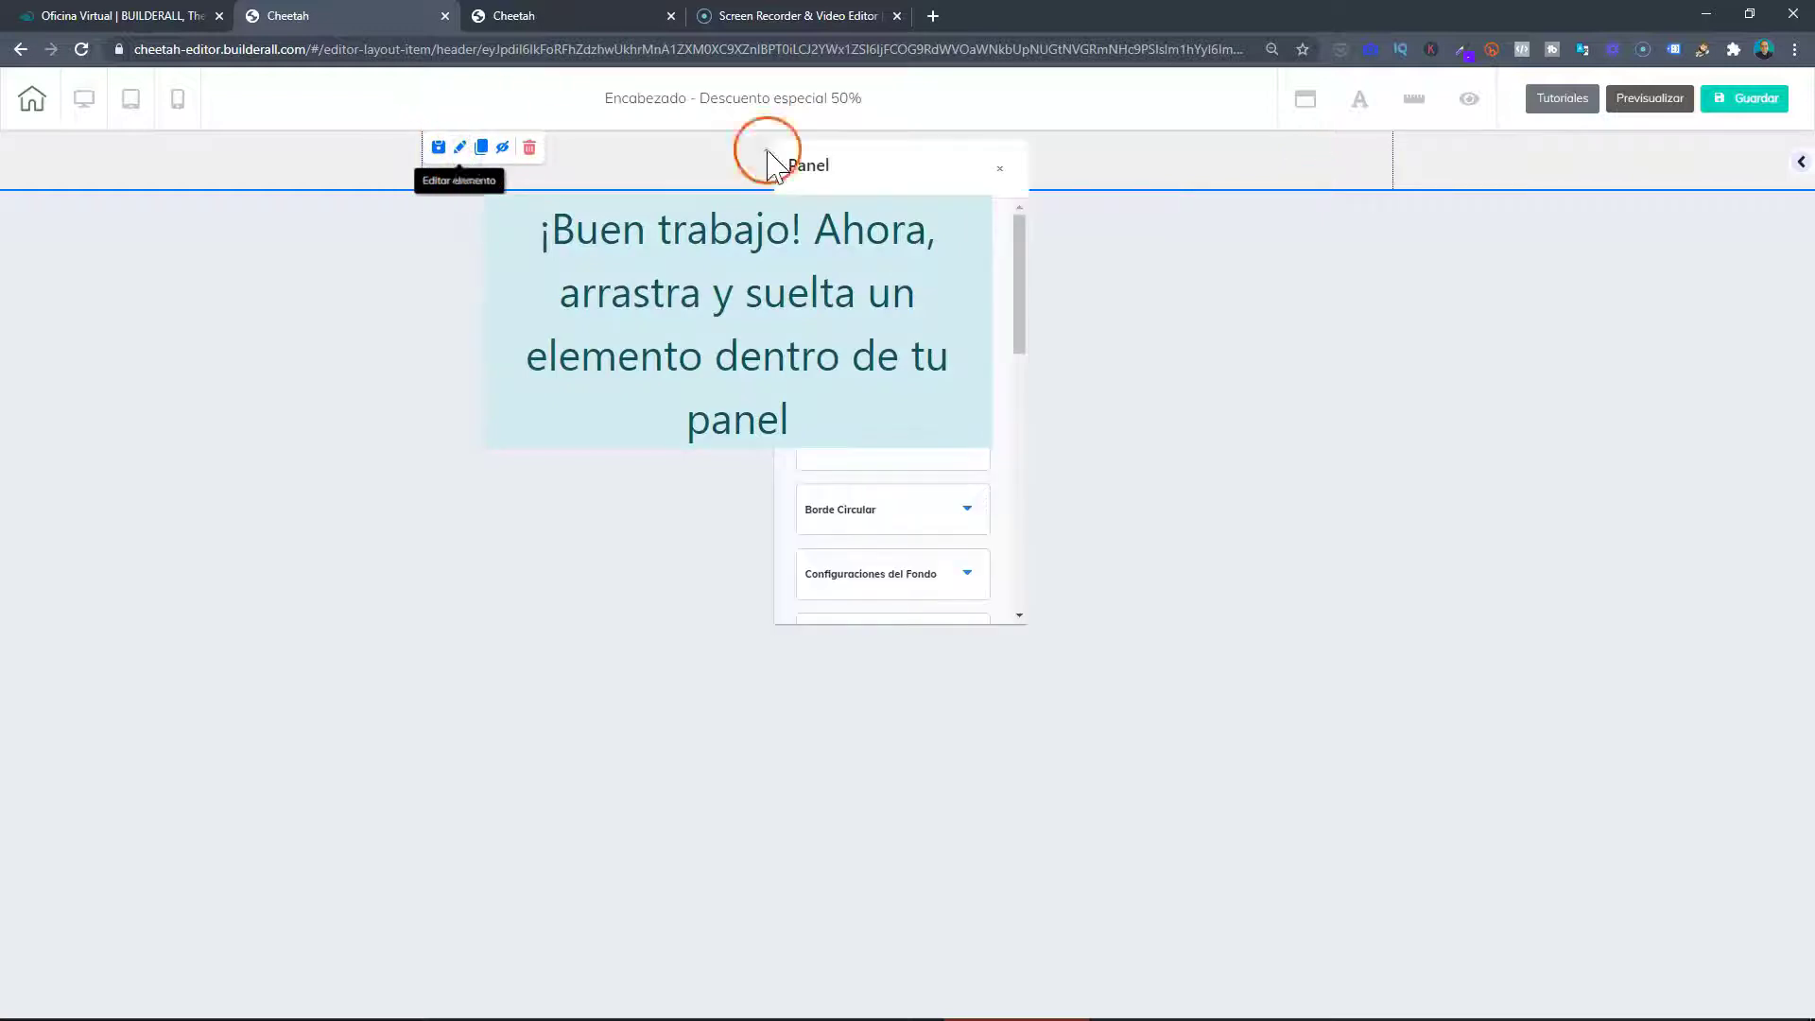
{"action": "left_click_drag", "start_coordinate": [946, 159], "coordinate": [1367, 231]}
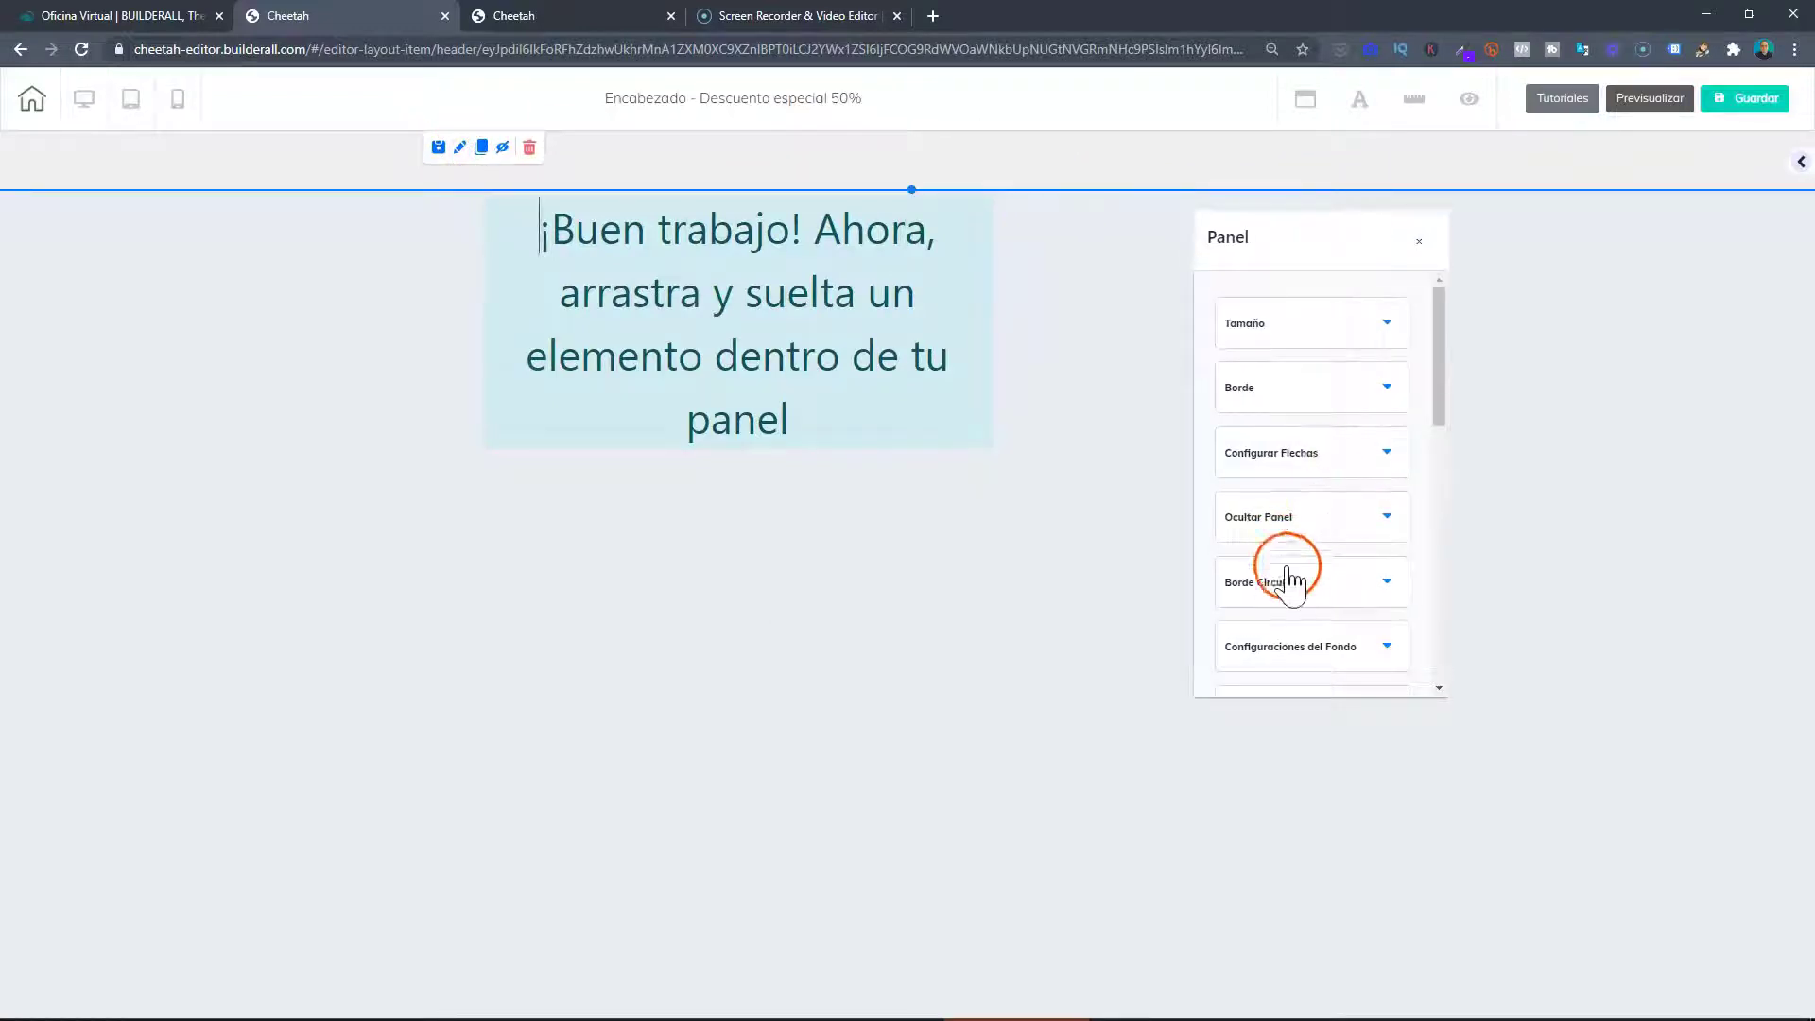
{"action": "scroll", "coordinate": [1278, 567], "scroll_direction": "down", "scroll_amount": 2}
{"action": "left_click", "coordinate": [1276, 458]}
{"action": "scroll", "coordinate": [1280, 494], "scroll_direction": "down", "scroll_amount": 1}
{"action": "left_click", "coordinate": [1267, 496]}
{"action": "left_click_drag", "start_coordinate": [1357, 628], "coordinate": [1397, 520]}
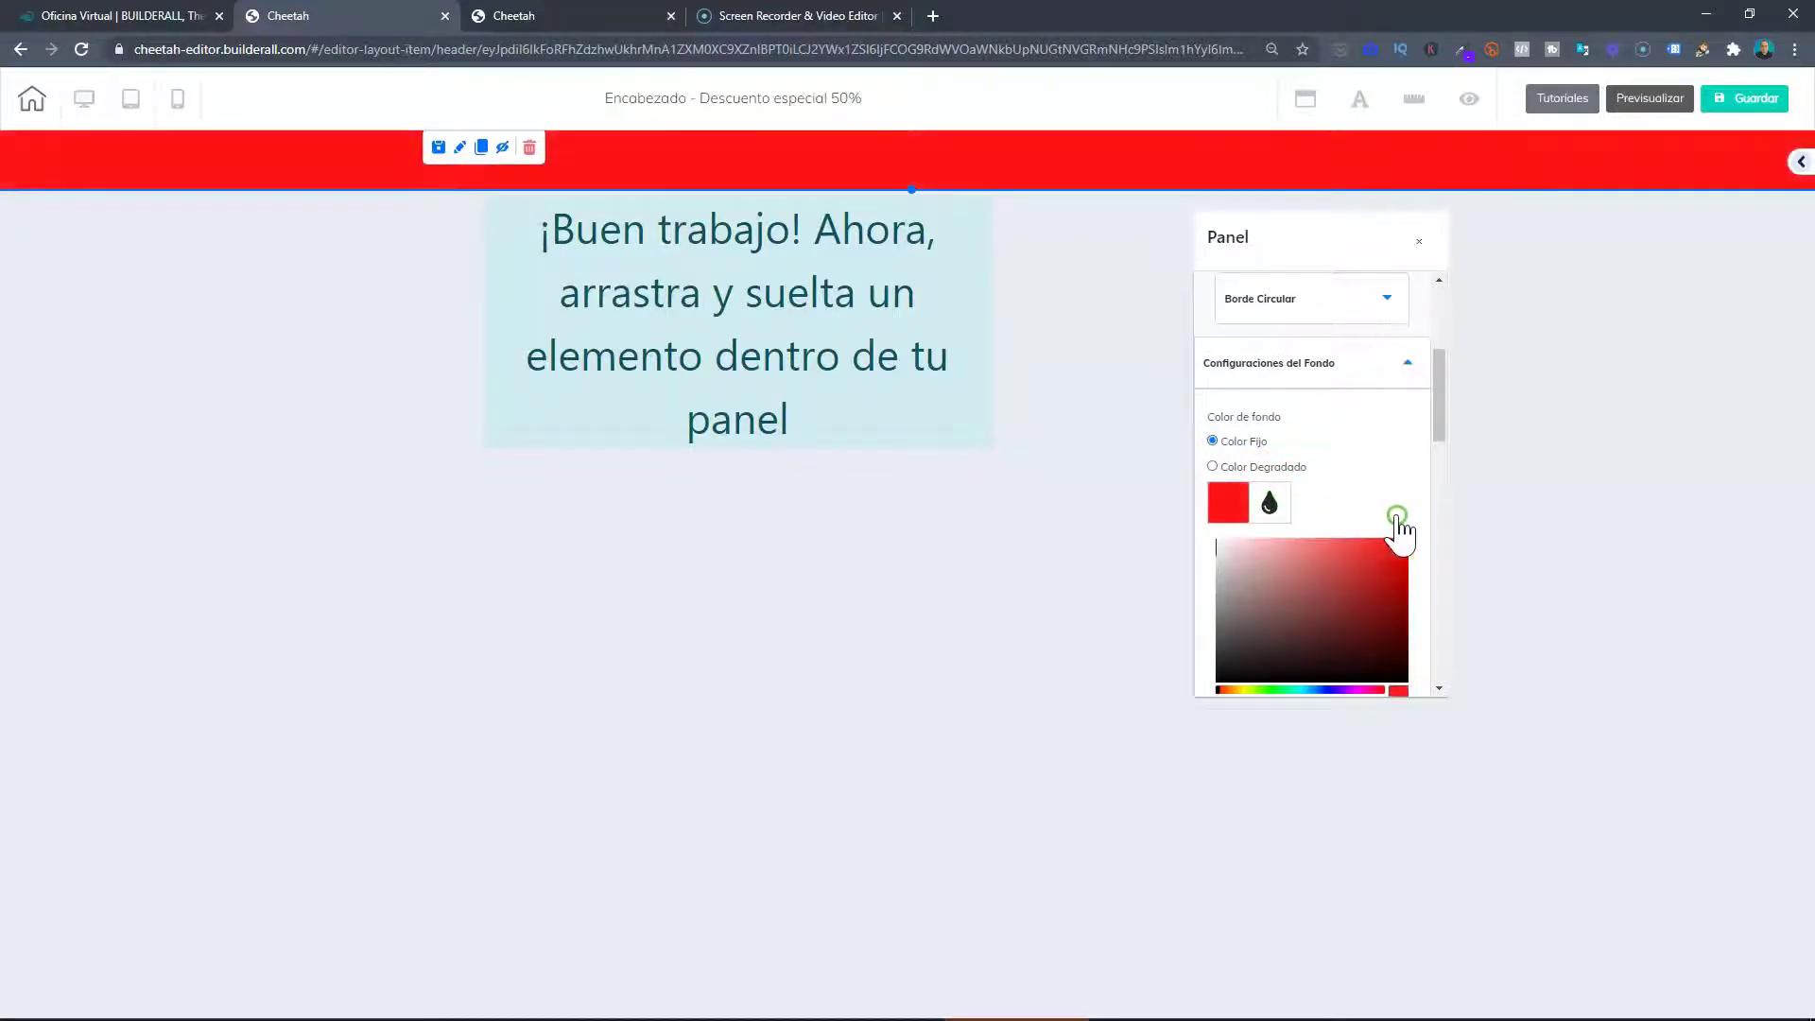
{"action": "scroll", "coordinate": [1390, 558], "scroll_direction": "down", "scroll_amount": 1}
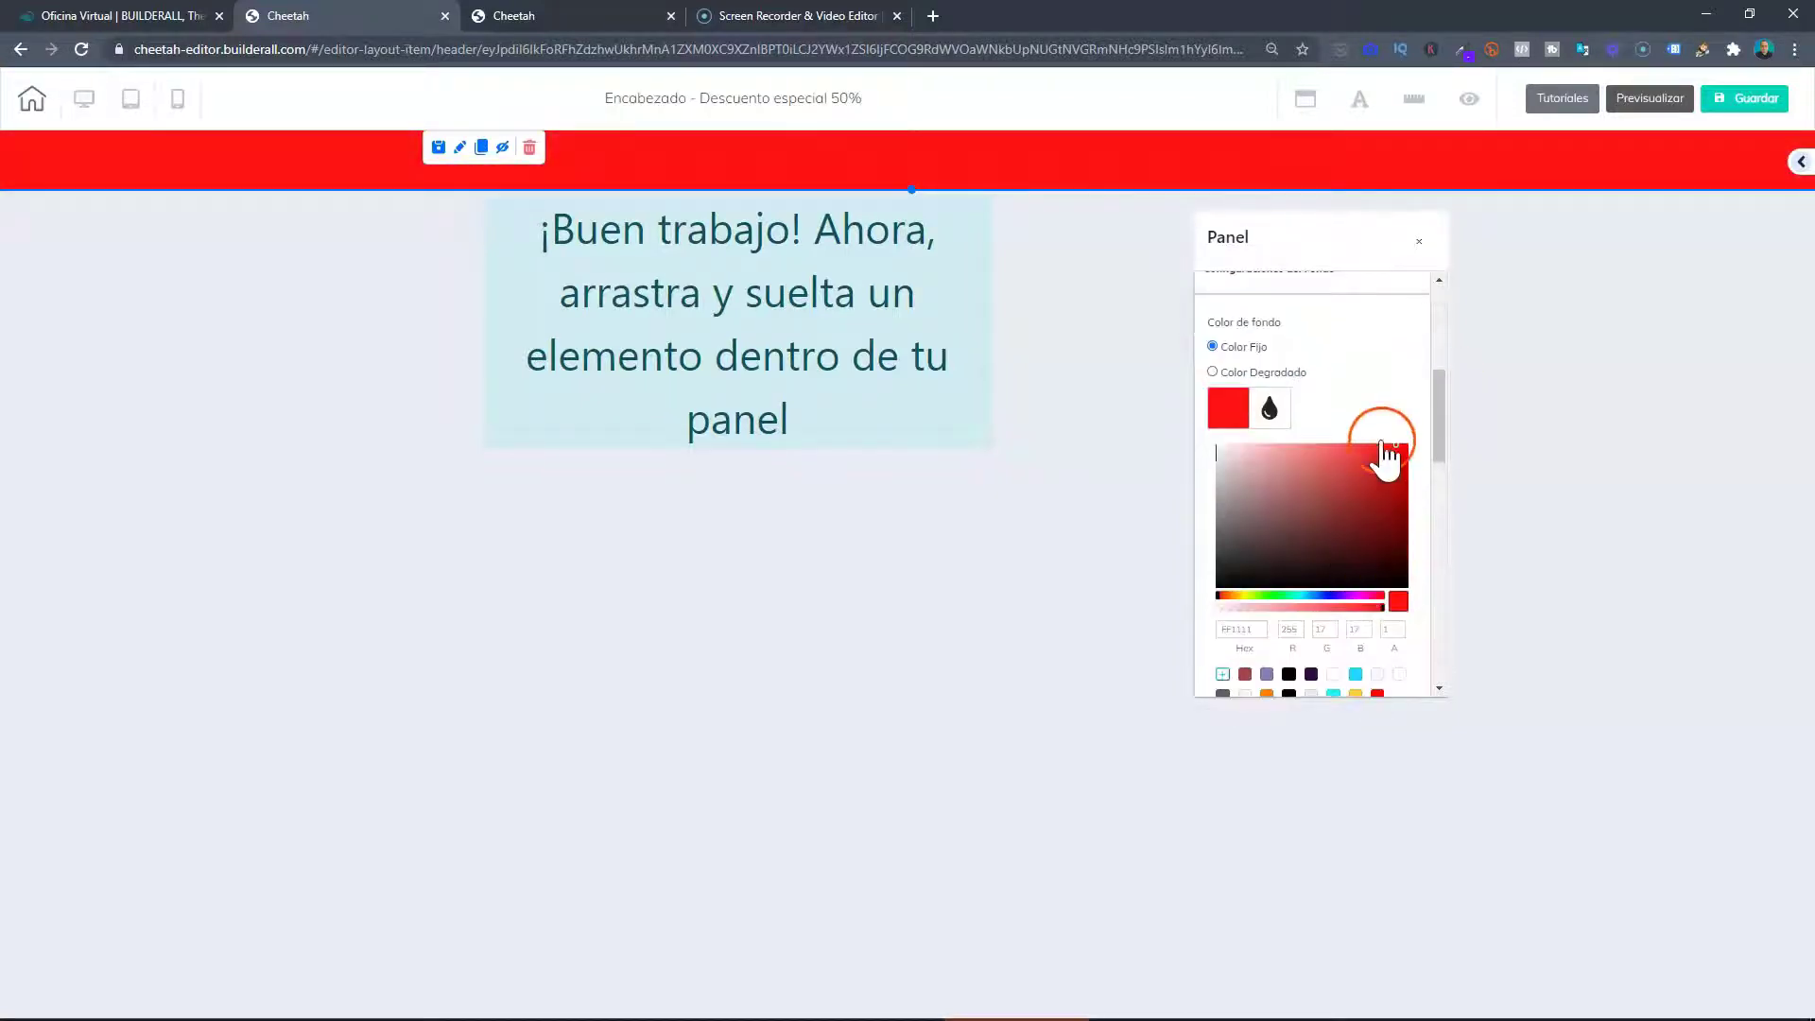
Darken the header panel's solid background to a deeper red and close the panel's settings.
{"action": "left_click", "coordinate": [1398, 473]}
{"action": "left_click", "coordinate": [1198, 170]}
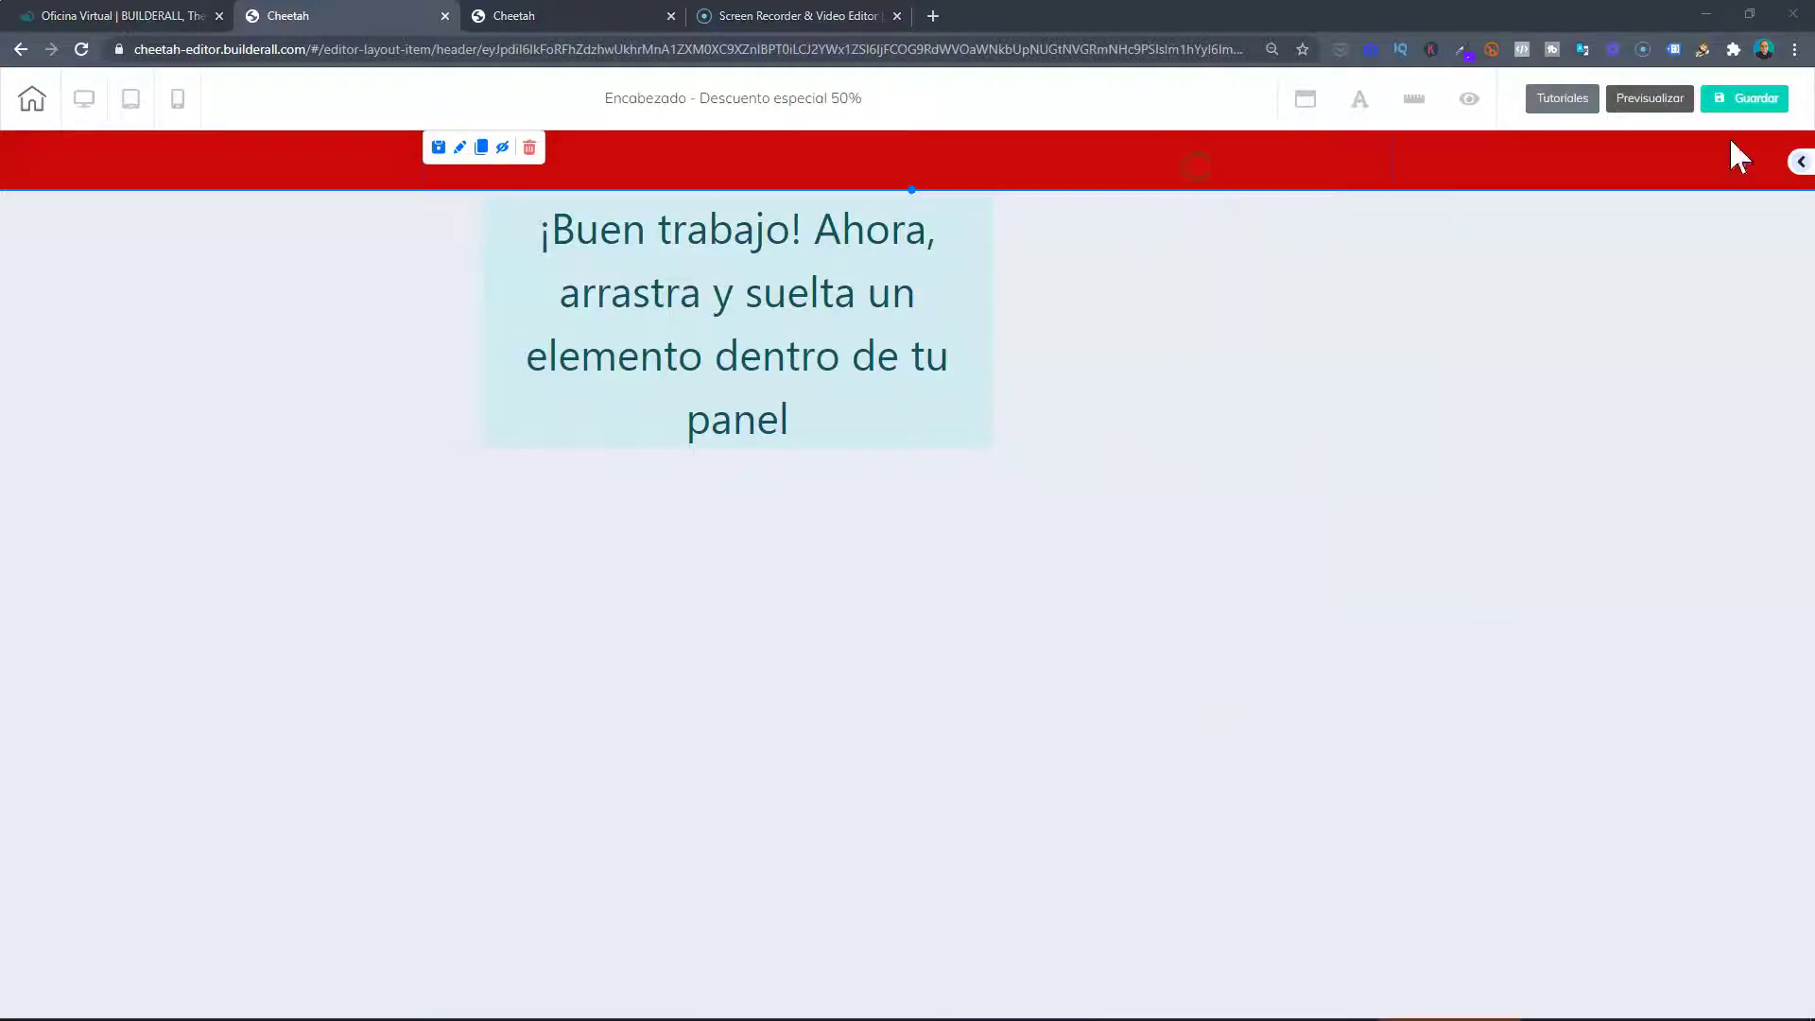
Add an H6 title text element to the red header panel, left of its centre.
{"action": "left_click", "coordinate": [1799, 164]}
{"action": "left_click", "coordinate": [1652, 257]}
{"action": "left_click", "coordinate": [1600, 170]}
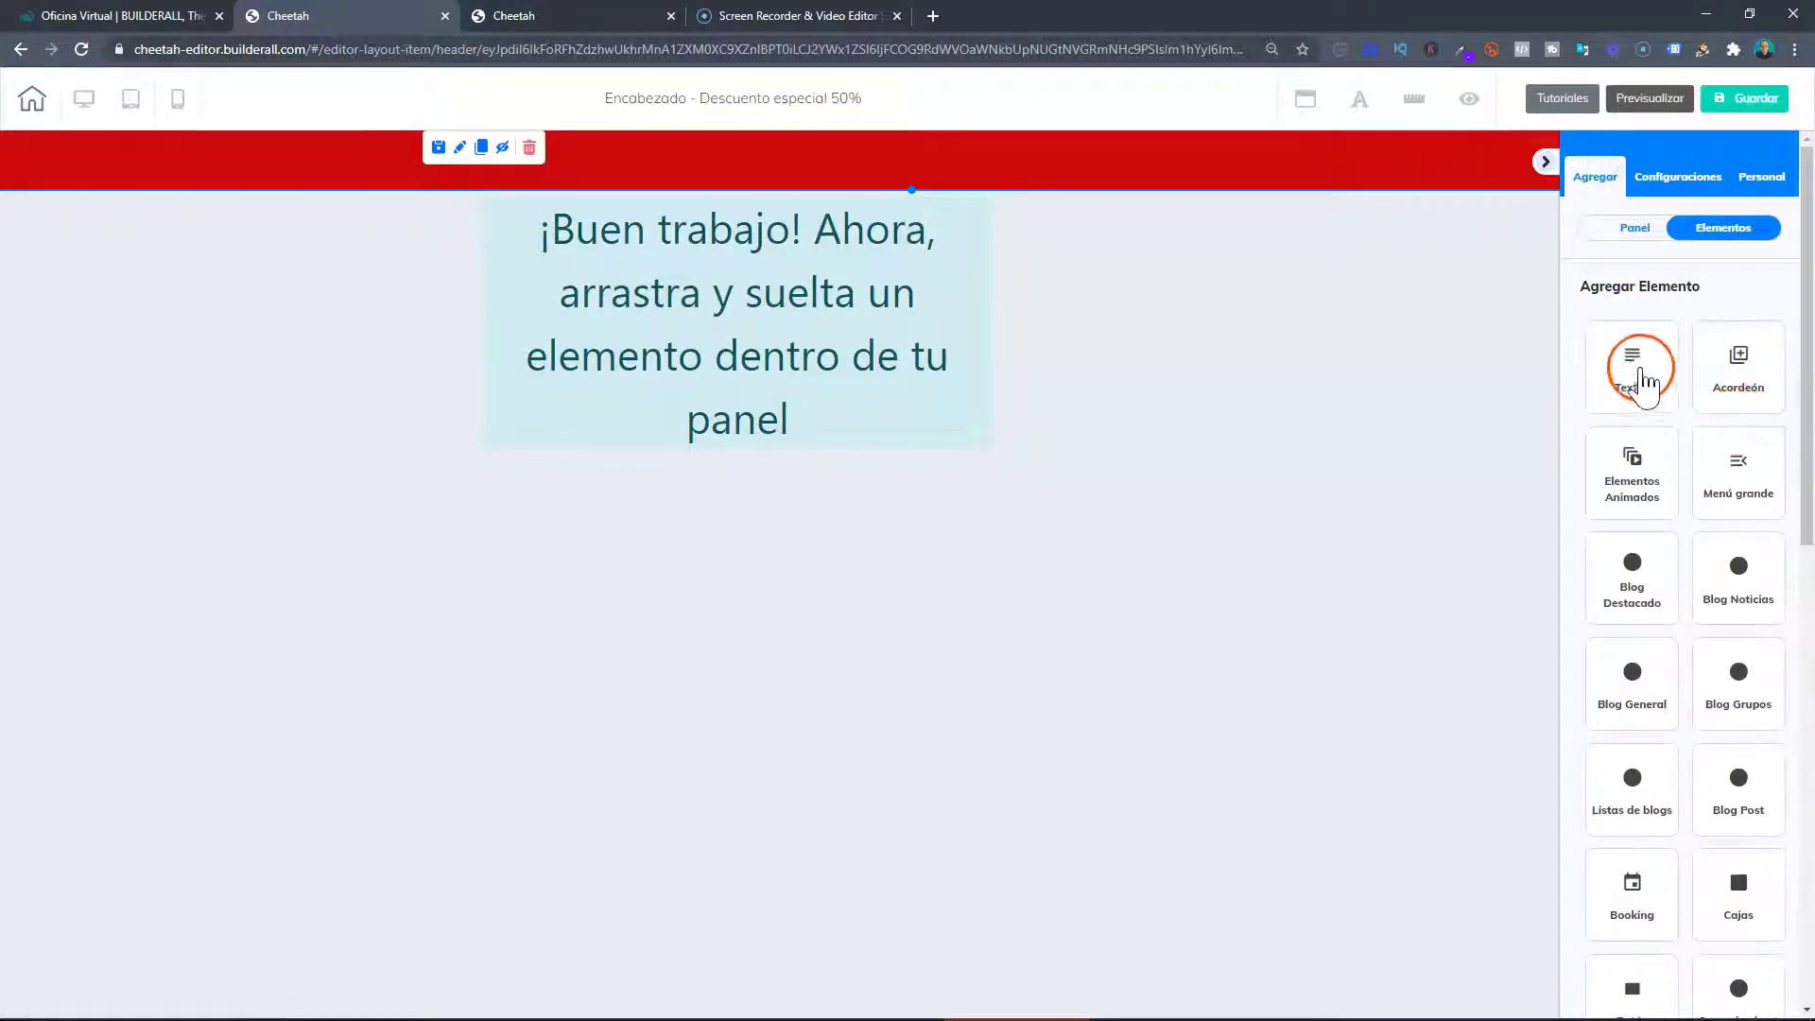
{"action": "left_click", "coordinate": [1642, 378]}
{"action": "left_click_drag", "start_coordinate": [1718, 704], "coordinate": [728, 161]}
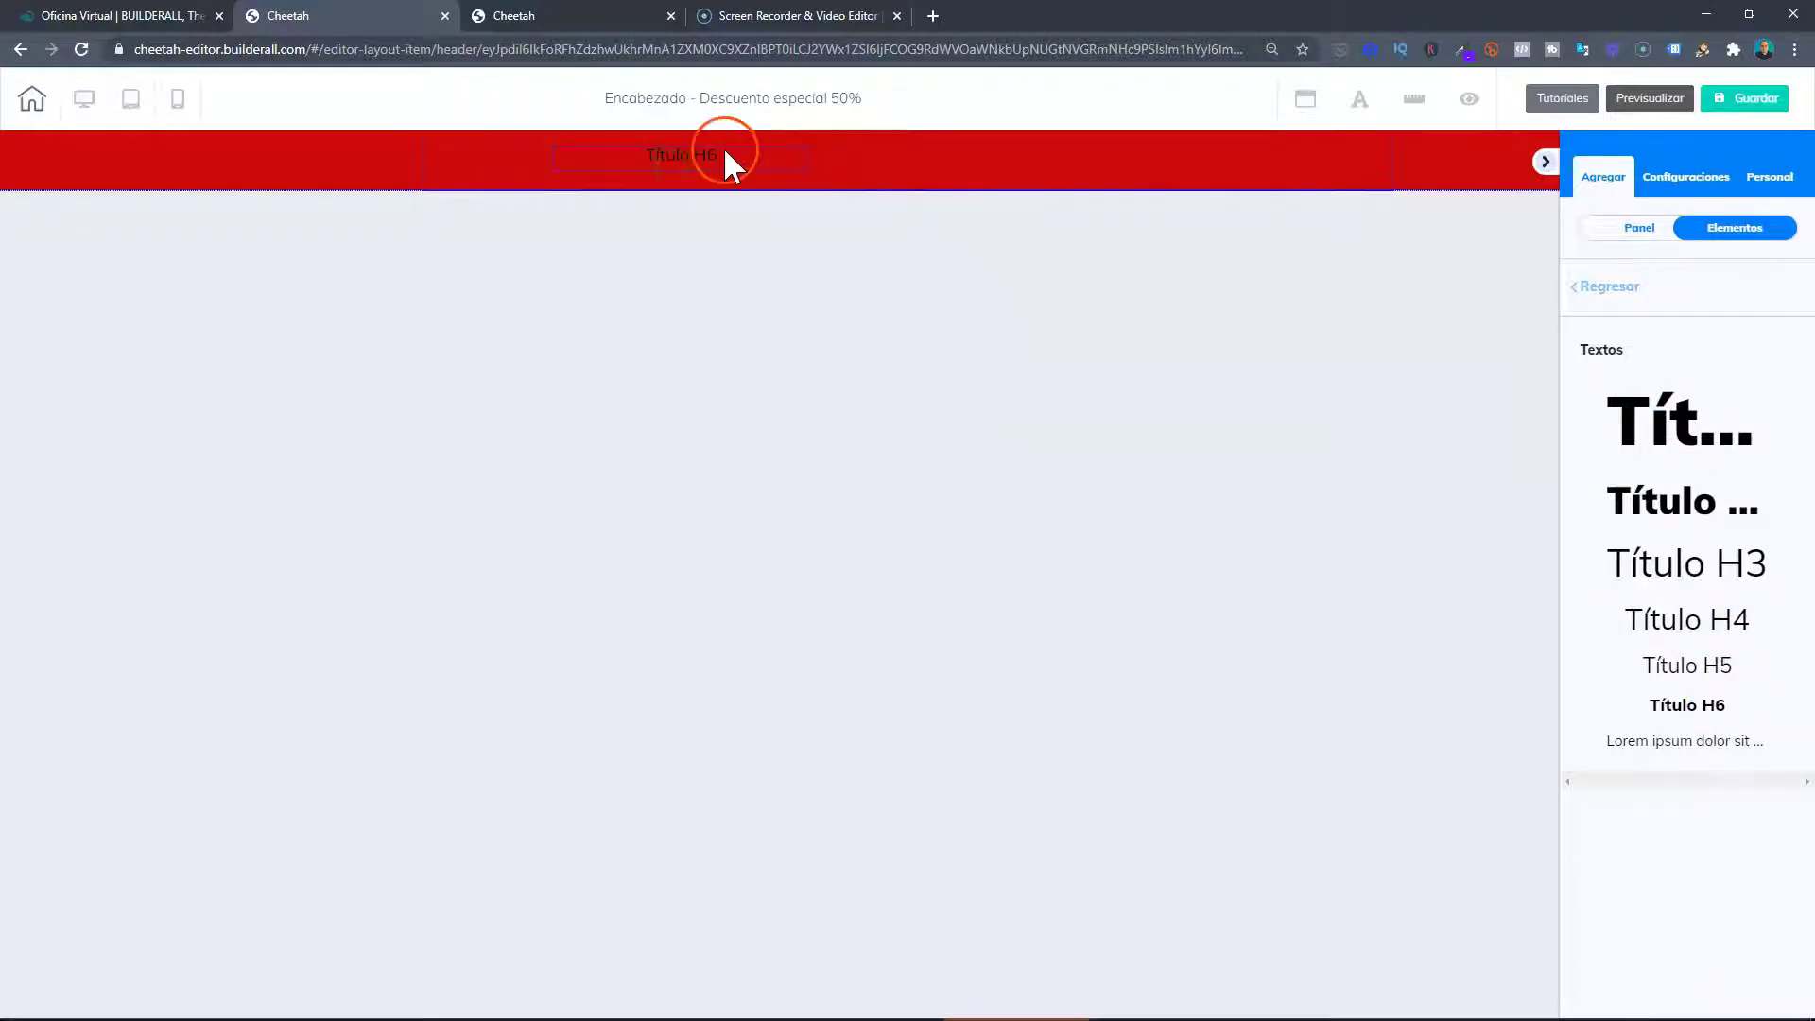
Add the yellow rounded "Buy now" button to the header panel, to the right of the H6 title.
{"action": "scroll", "coordinate": [1685, 591], "scroll_direction": "down", "scroll_amount": 4}
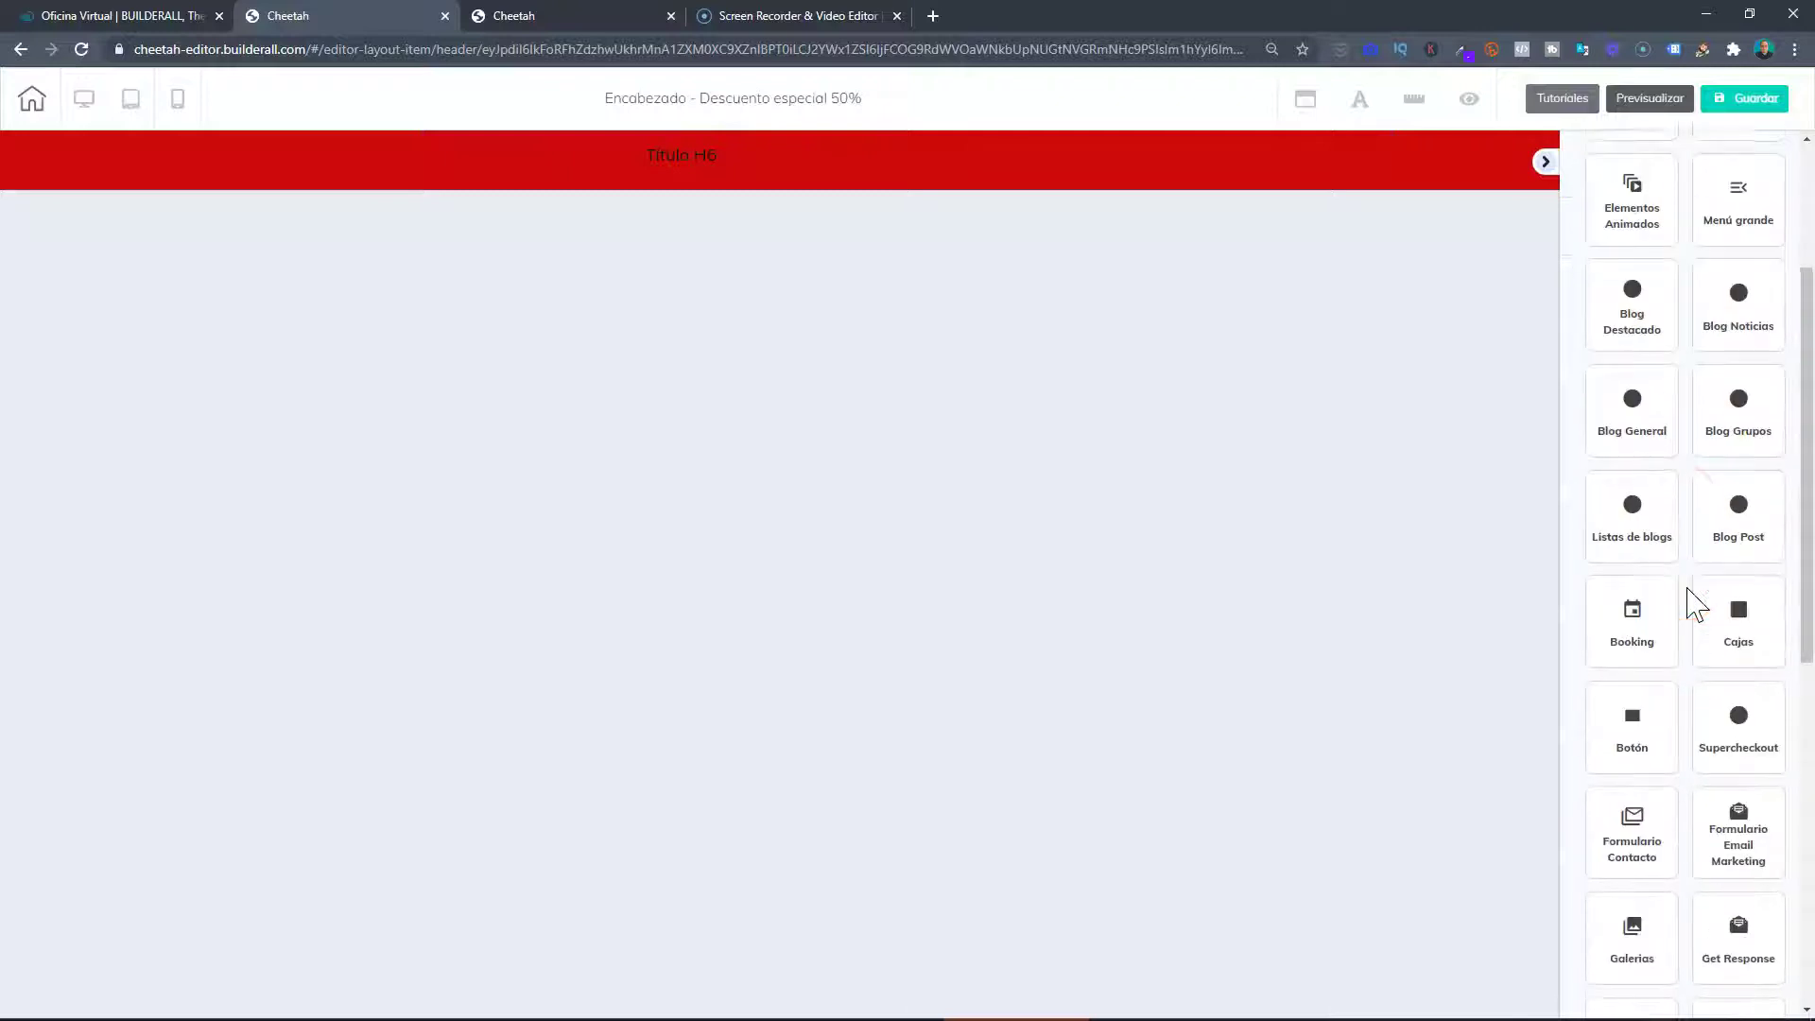
{"action": "scroll", "coordinate": [1678, 615], "scroll_direction": "down", "scroll_amount": 2}
{"action": "left_click", "coordinate": [1659, 622]}
{"action": "scroll", "coordinate": [1638, 615], "scroll_direction": "down", "scroll_amount": 2}
{"action": "left_click_drag", "start_coordinate": [1712, 435], "coordinate": [1165, 154]}
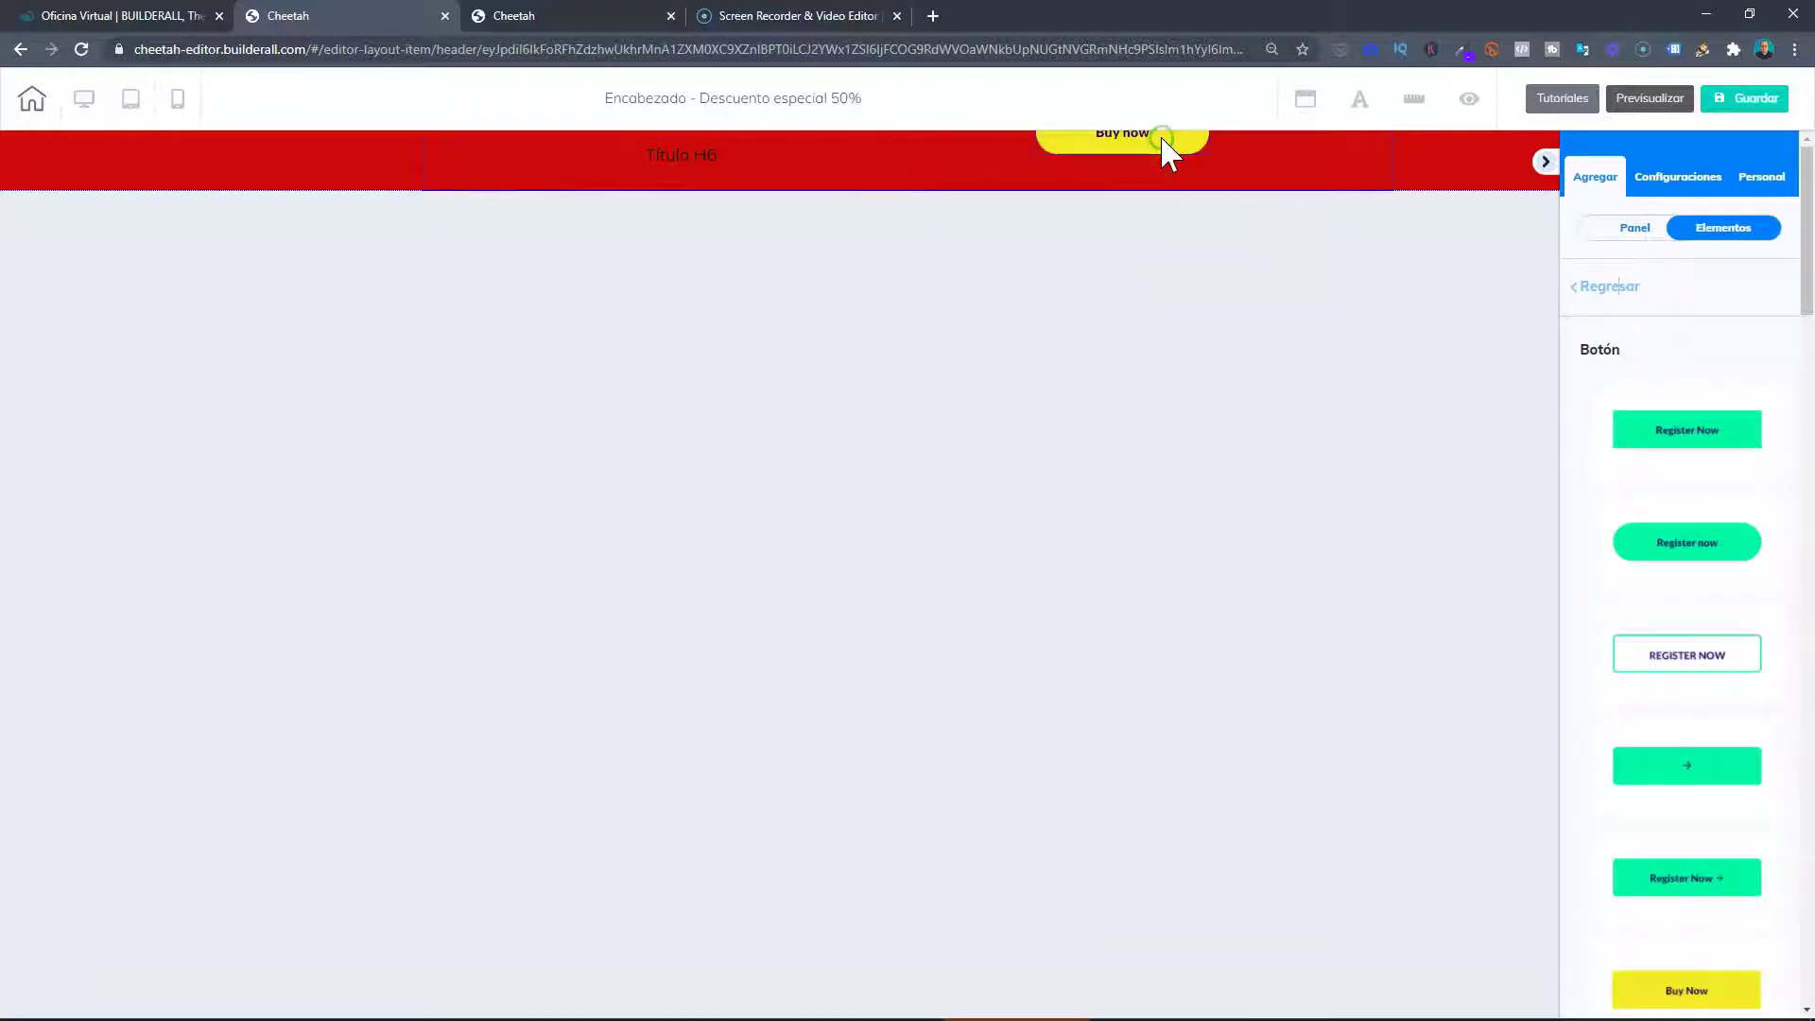
Replace the H6 title with "Por tiempo limitado: 50% de descuento" and format it as bold white text.
{"action": "left_click", "coordinate": [680, 159]}
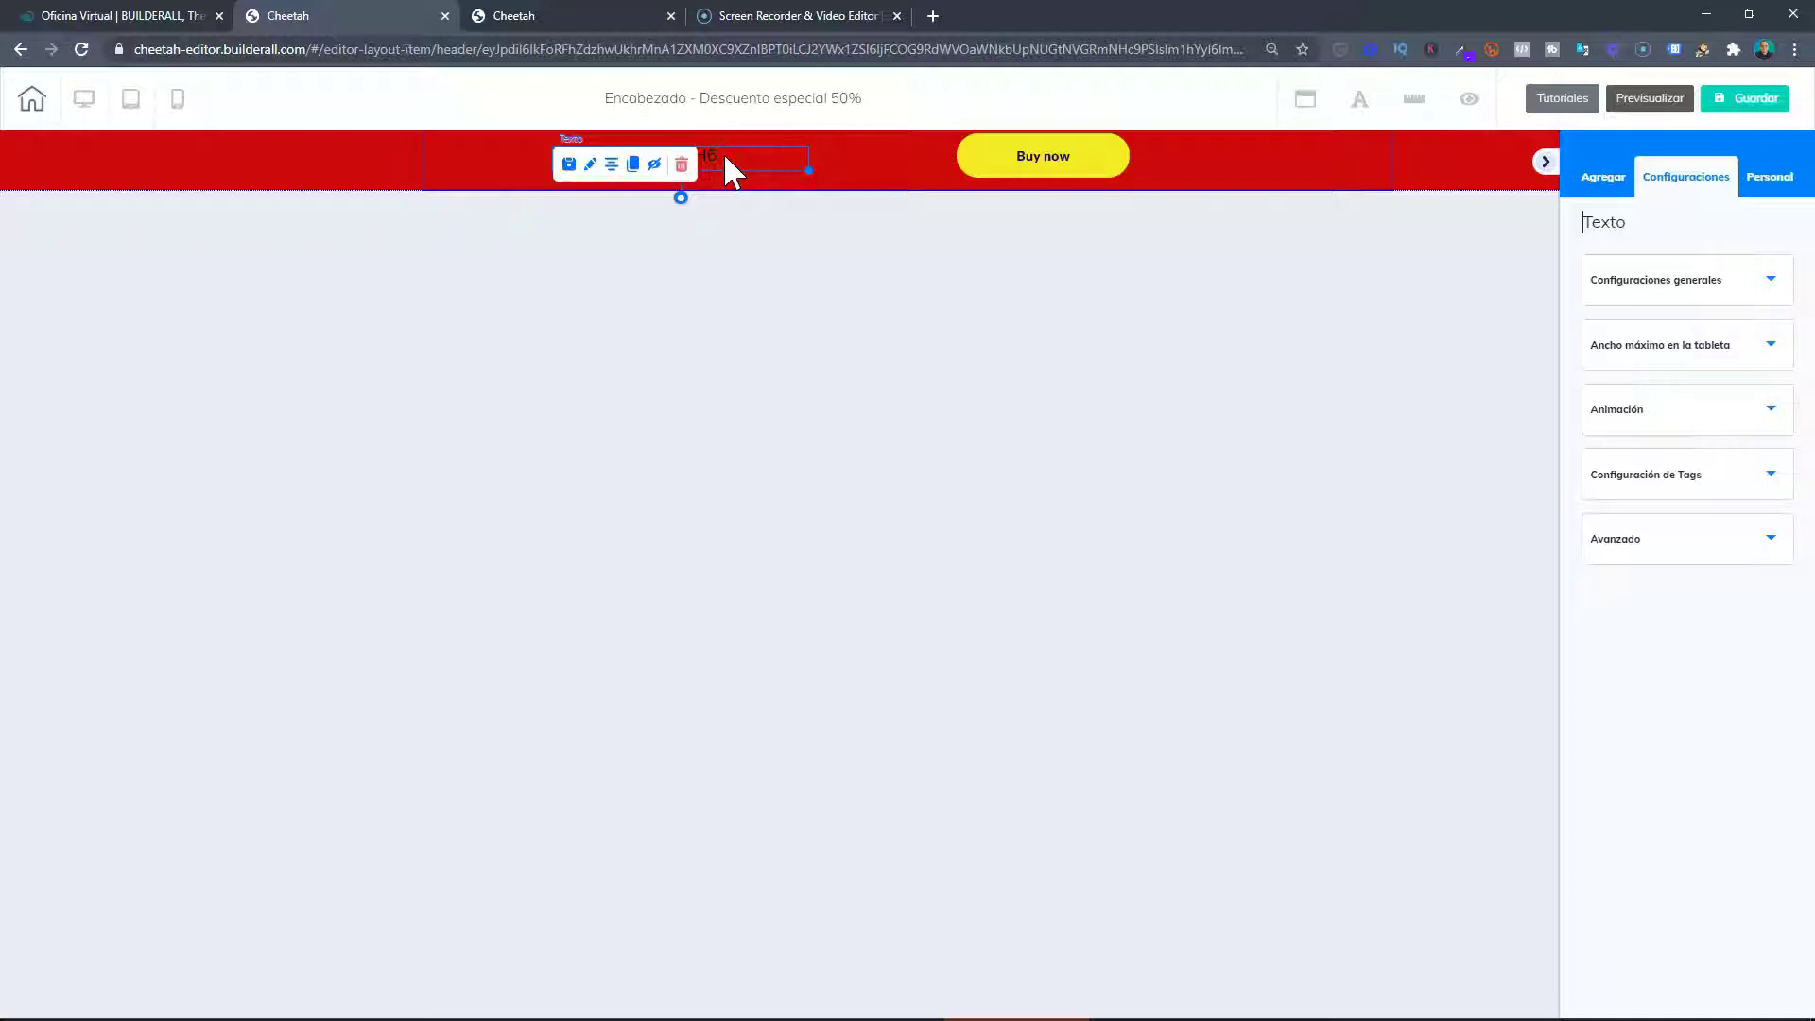
{"action": "double_click", "coordinate": [725, 159]}
{"action": "type", "text": "Por tiempo limitado: 50% de descuento"}
{"action": "left_click", "coordinate": [749, 211]}
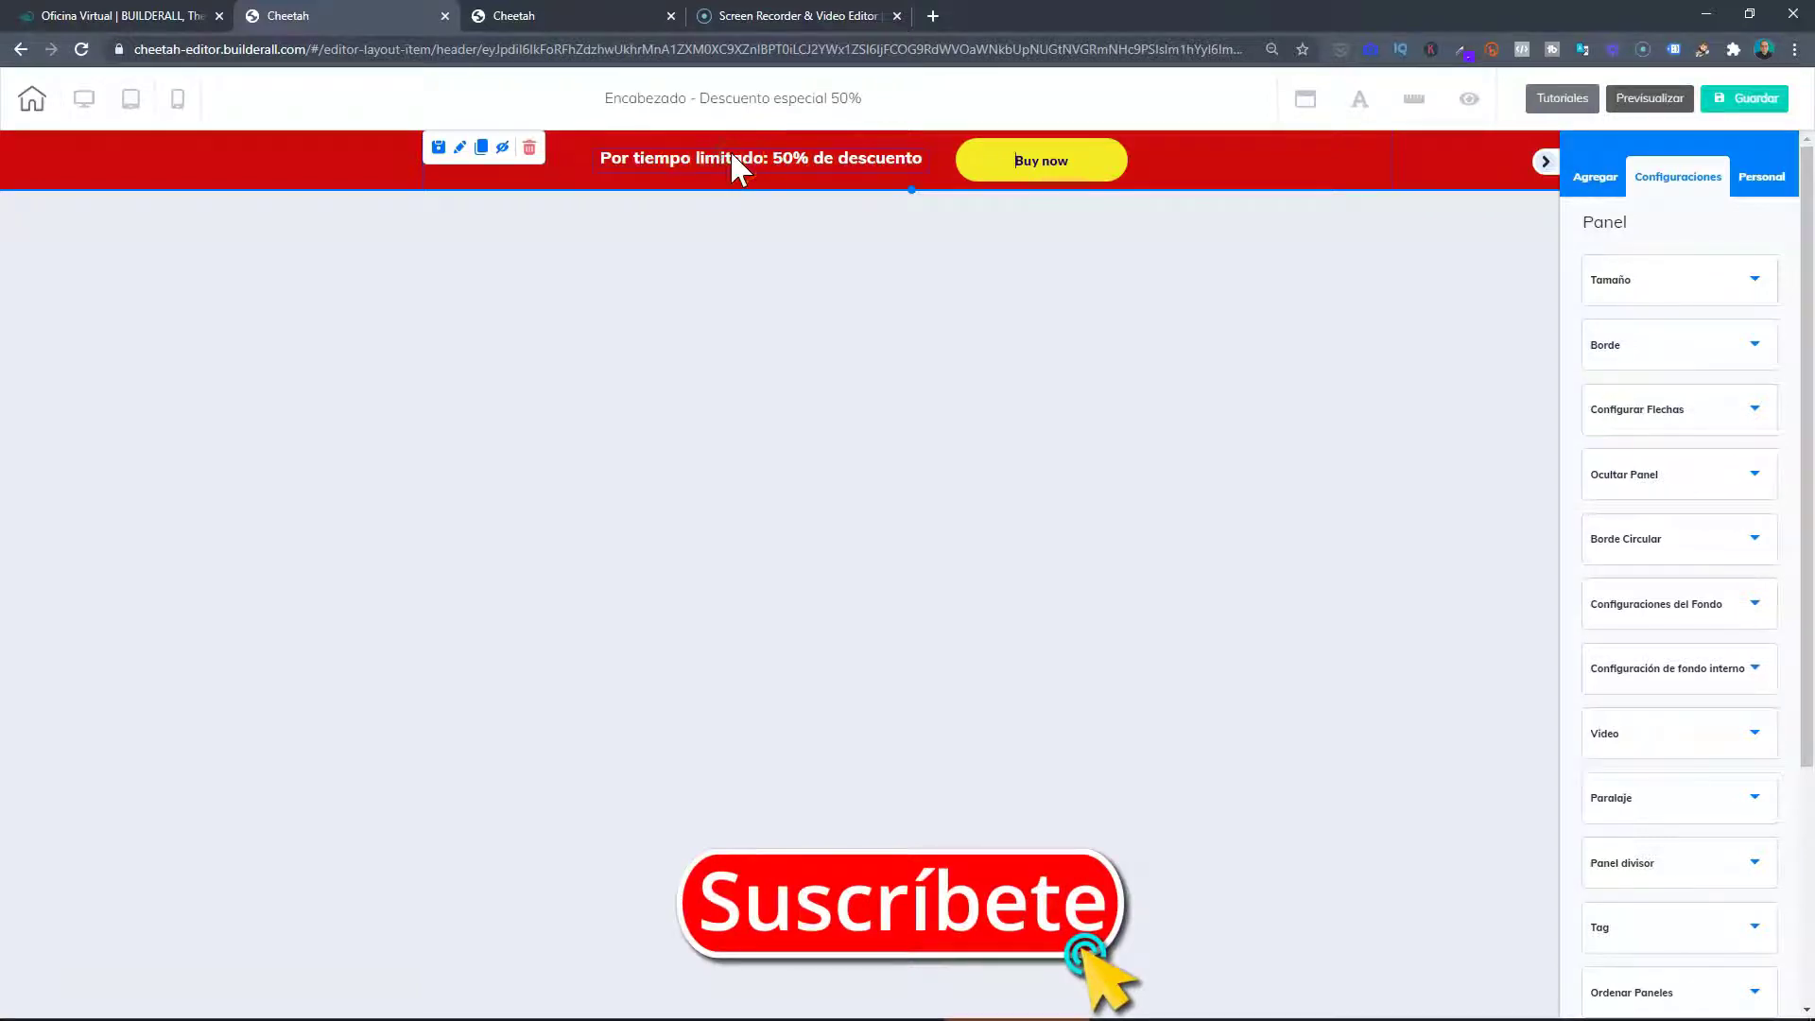
{"action": "left_click", "coordinate": [800, 157]}
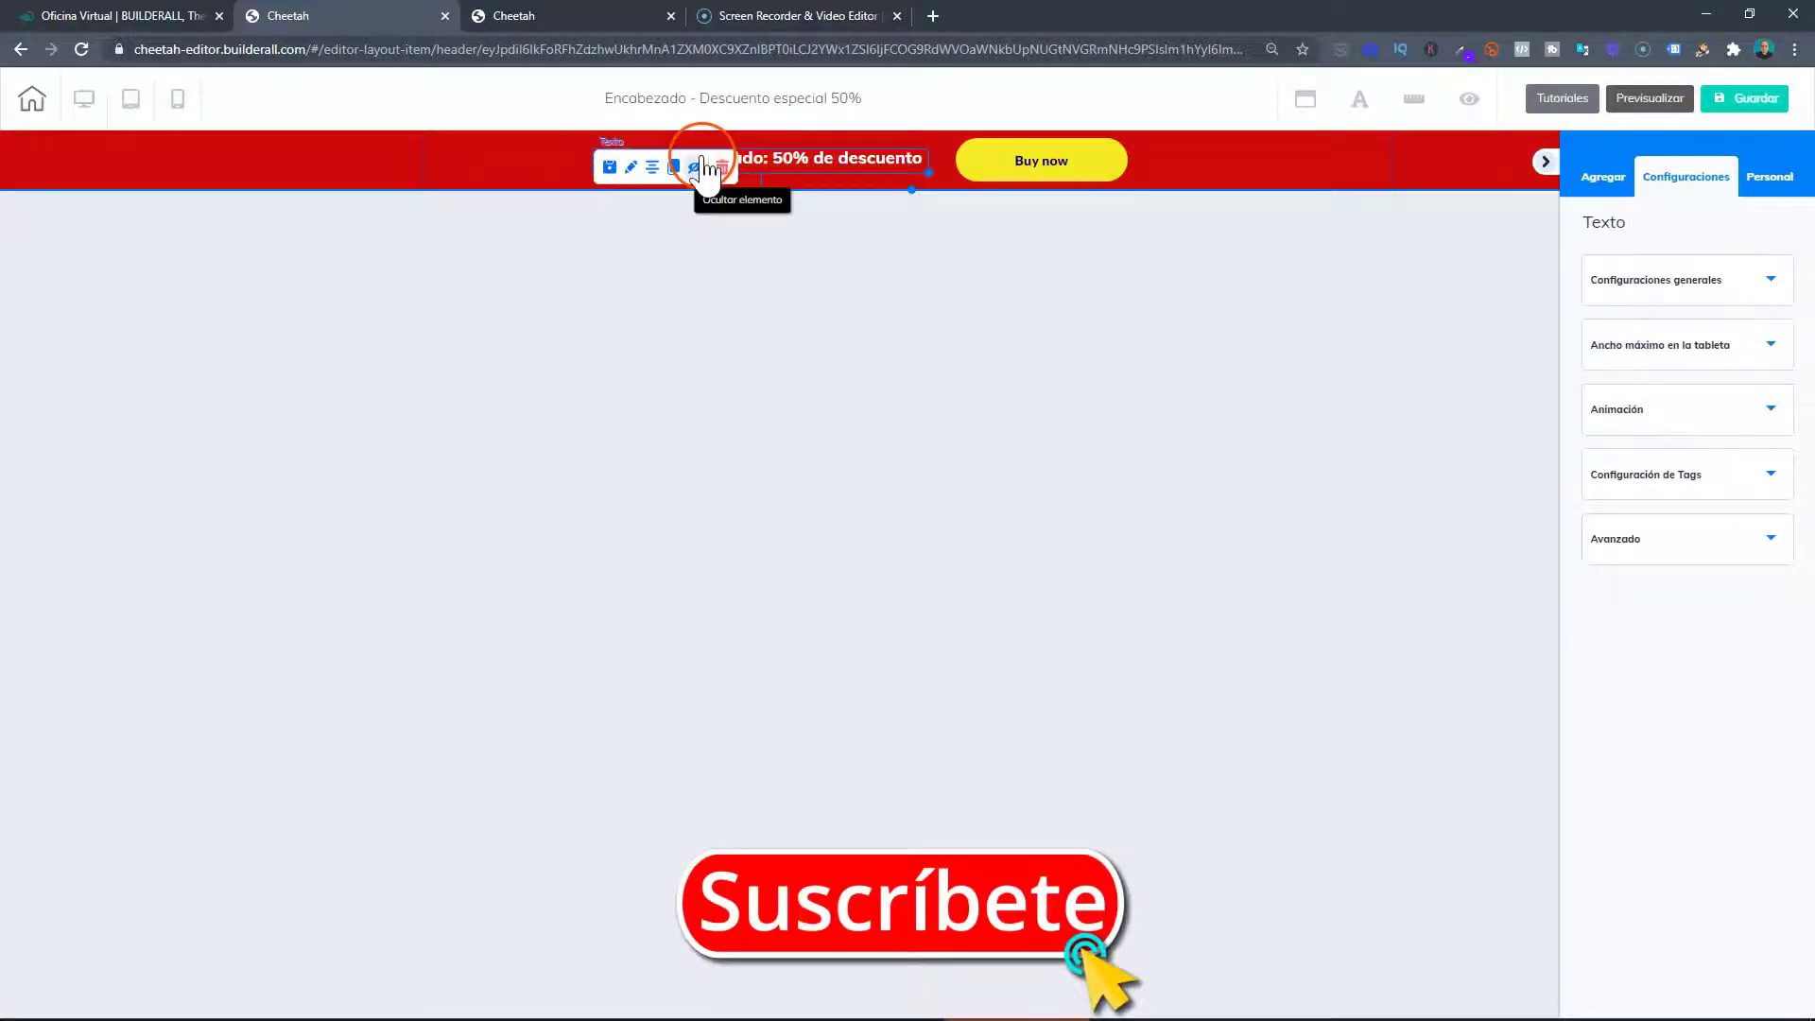
{"action": "double_click", "coordinate": [822, 171]}
{"action": "left_click", "coordinate": [865, 152]}
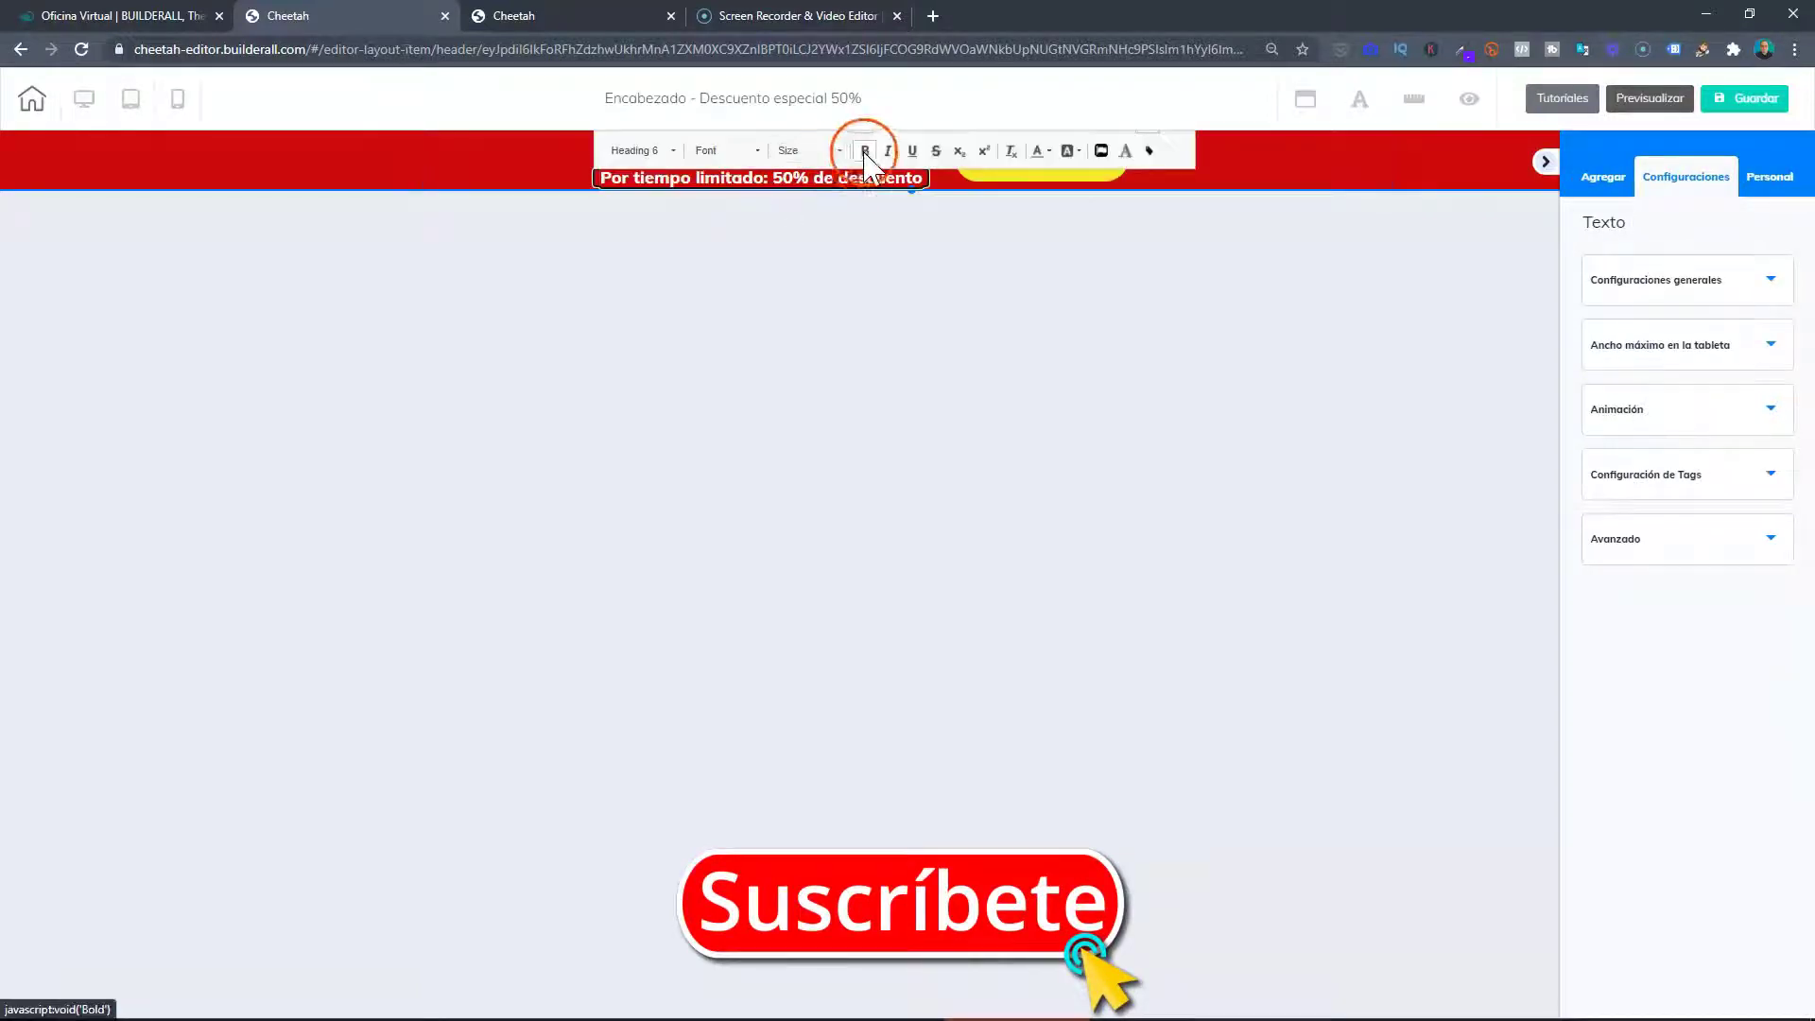
Examine the web and page link options for the "Buy now" button without assigning a link.
{"action": "left_click", "coordinate": [1022, 186]}
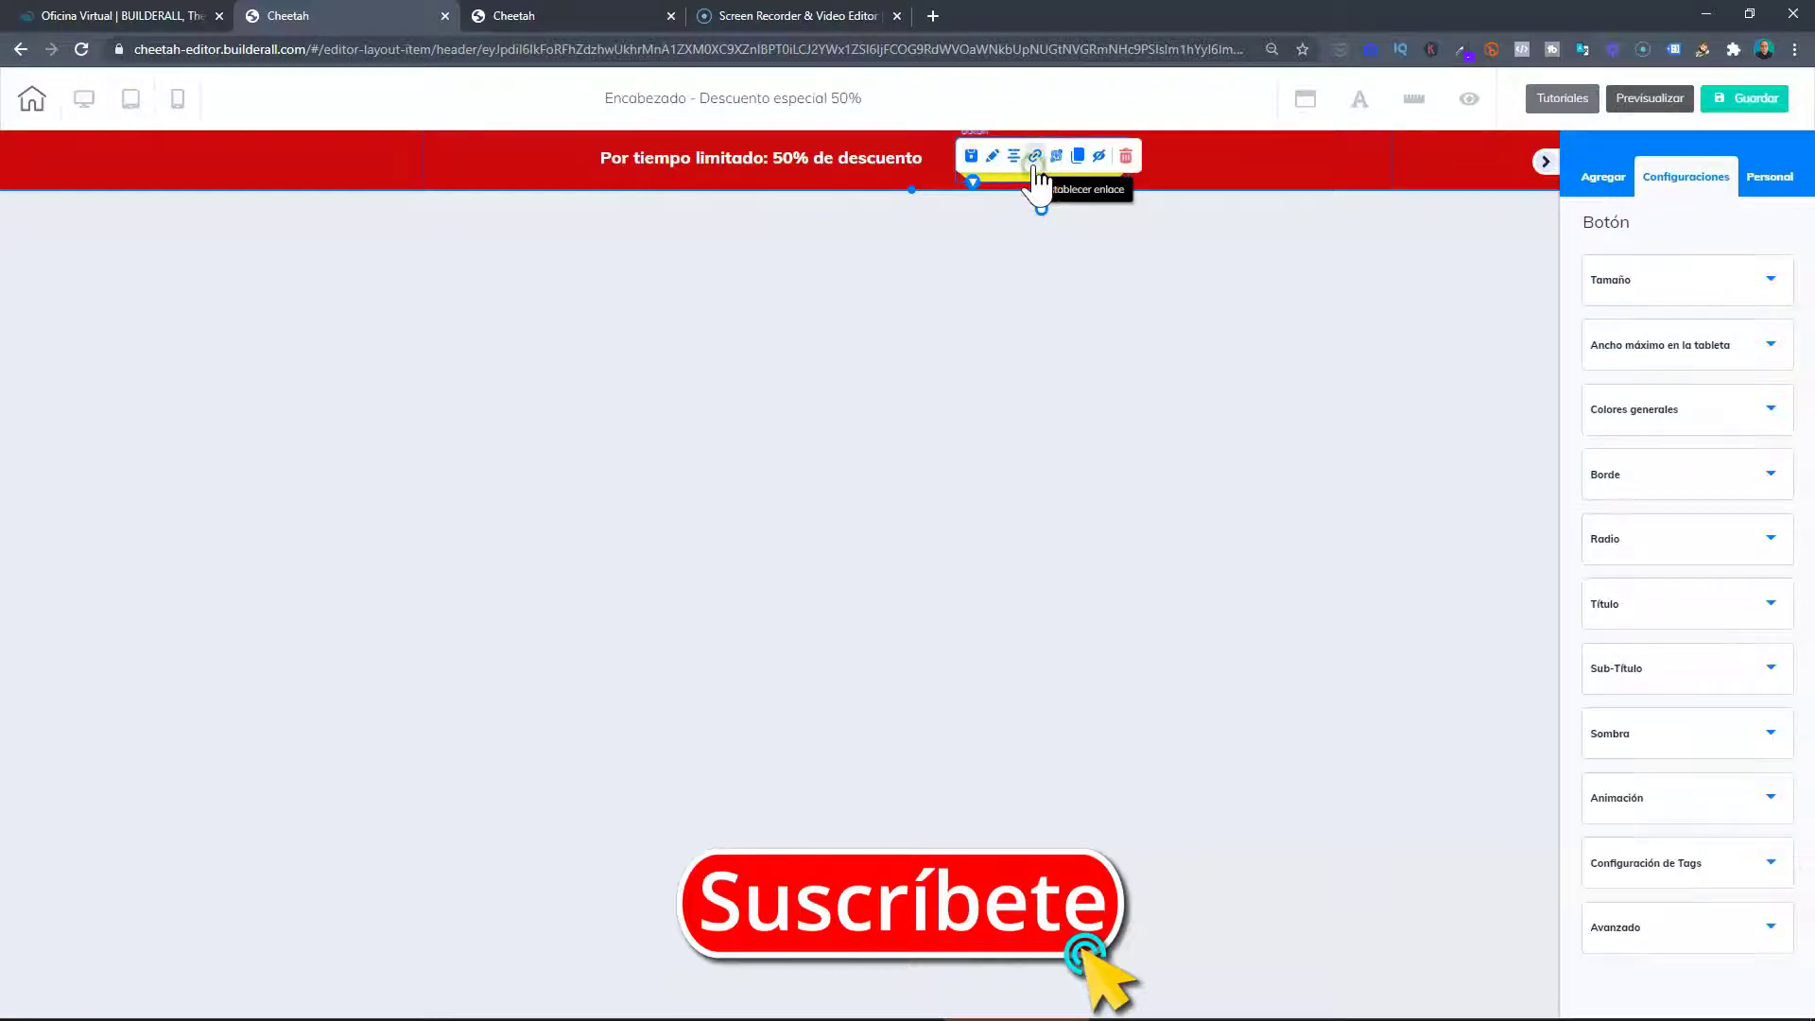
{"action": "left_click", "coordinate": [1035, 157]}
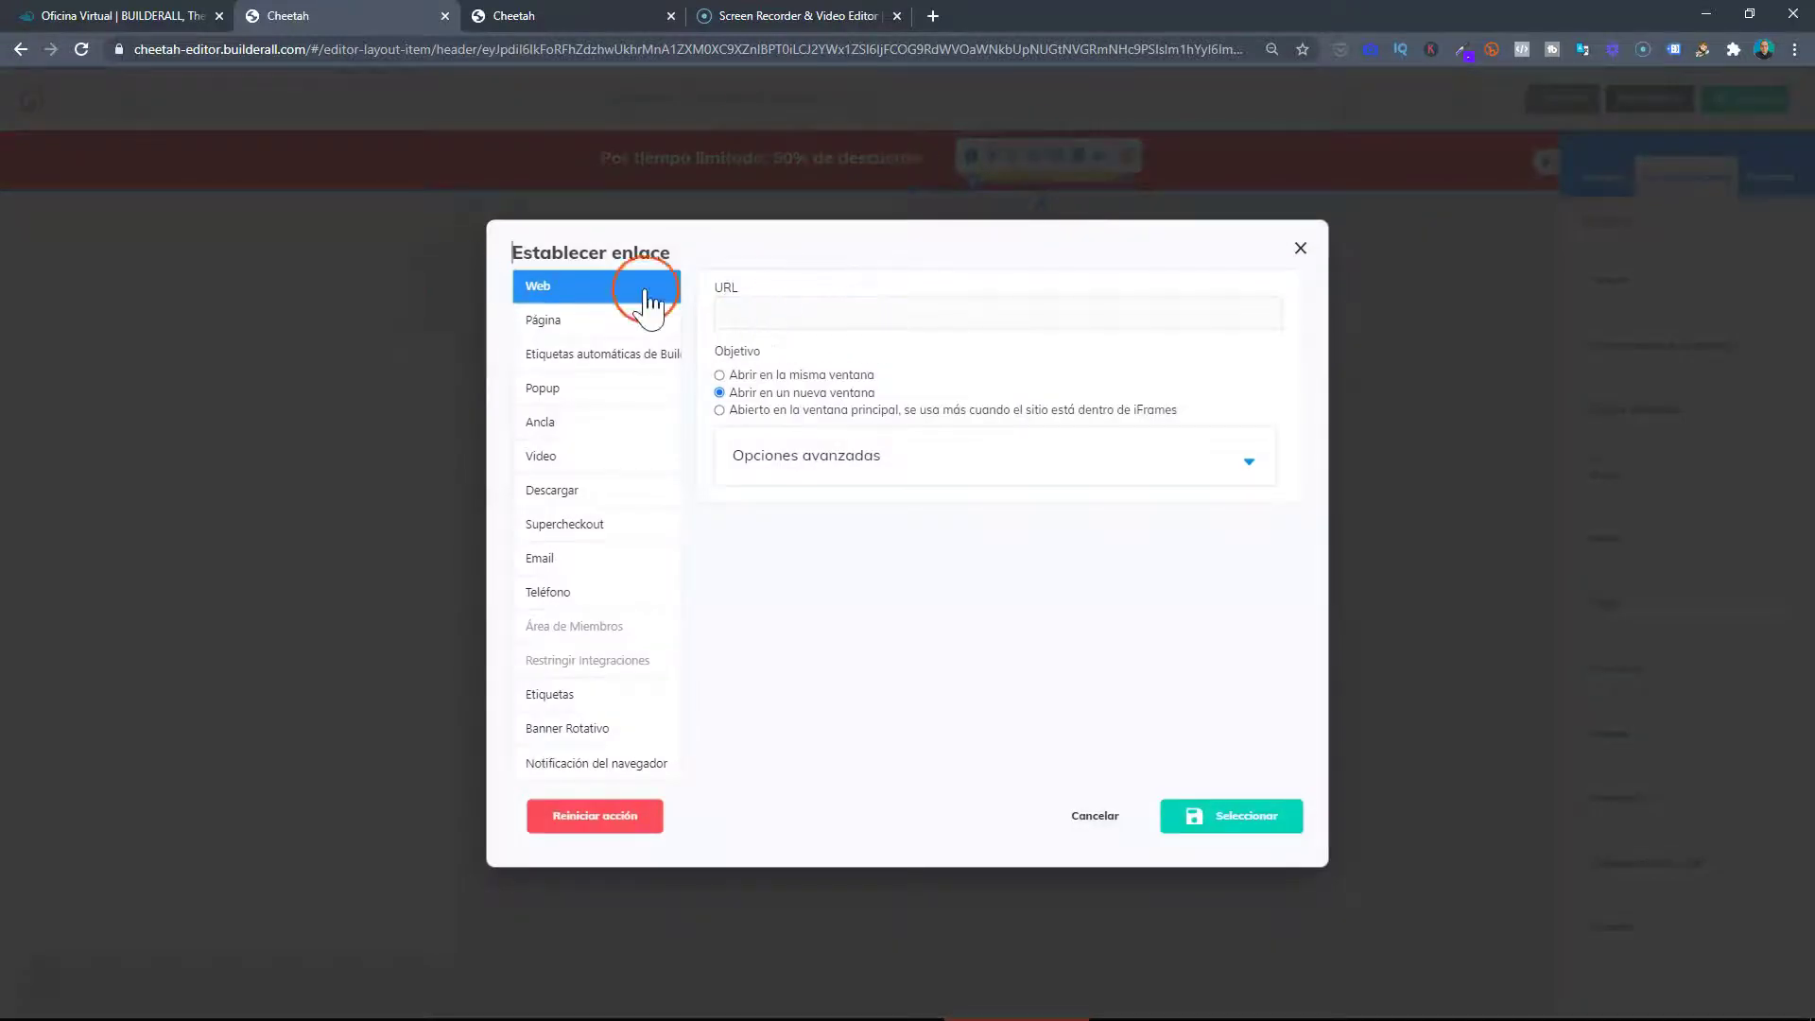
{"action": "left_click", "coordinate": [591, 321]}
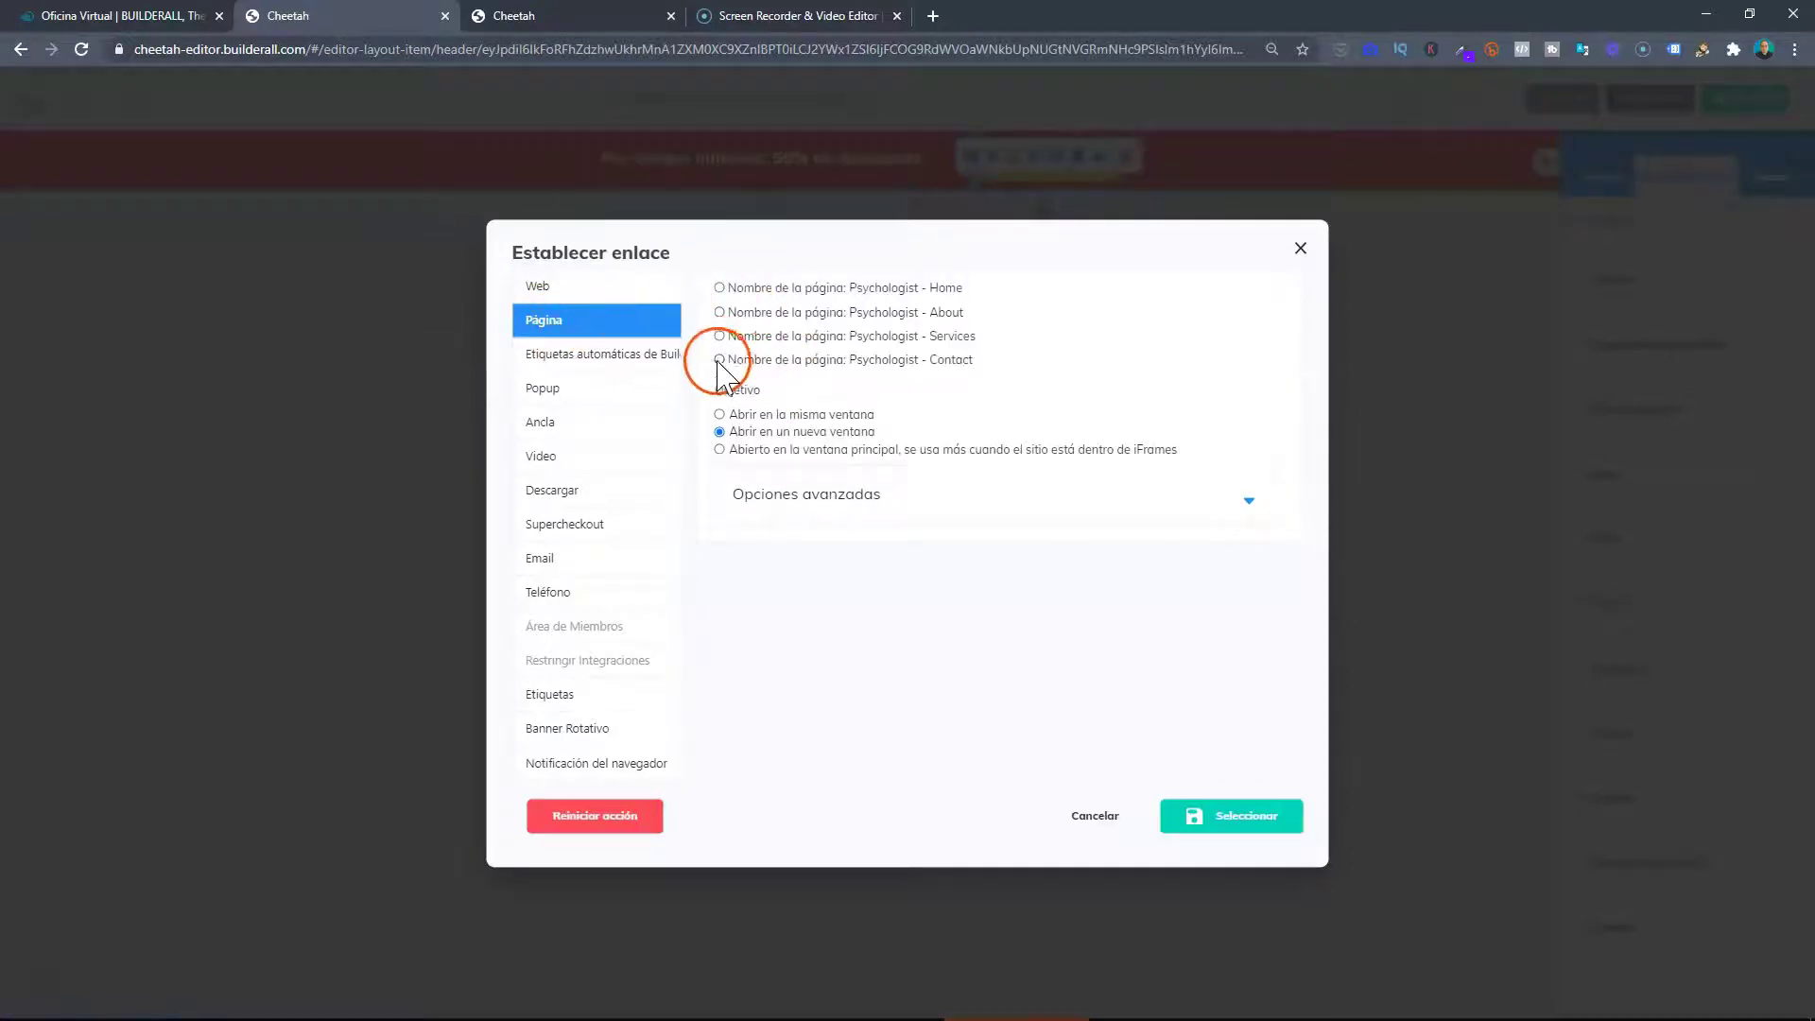
{"action": "left_click", "coordinate": [579, 285]}
{"action": "left_click", "coordinate": [1299, 248]}
Save the discount header and leave its editor for the site's page list.
{"action": "left_click", "coordinate": [1246, 157]}
{"action": "left_click", "coordinate": [1745, 98]}
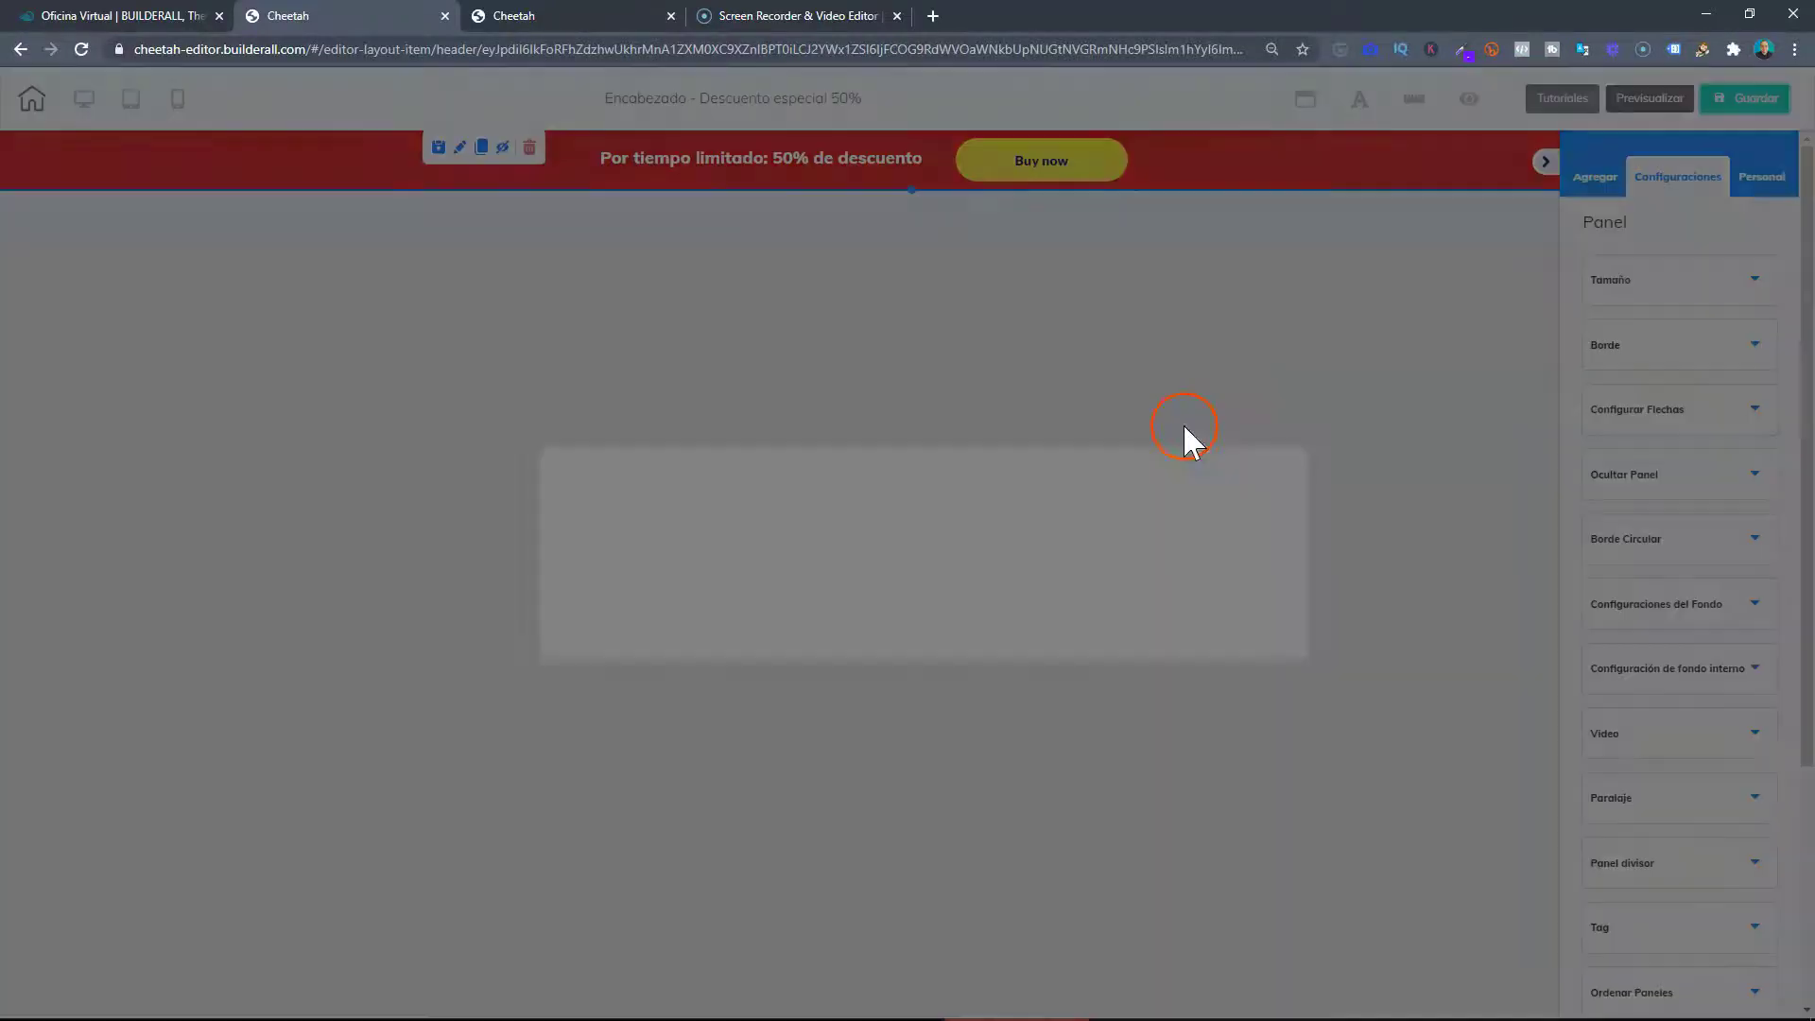
{"action": "left_click", "coordinate": [1234, 616]}
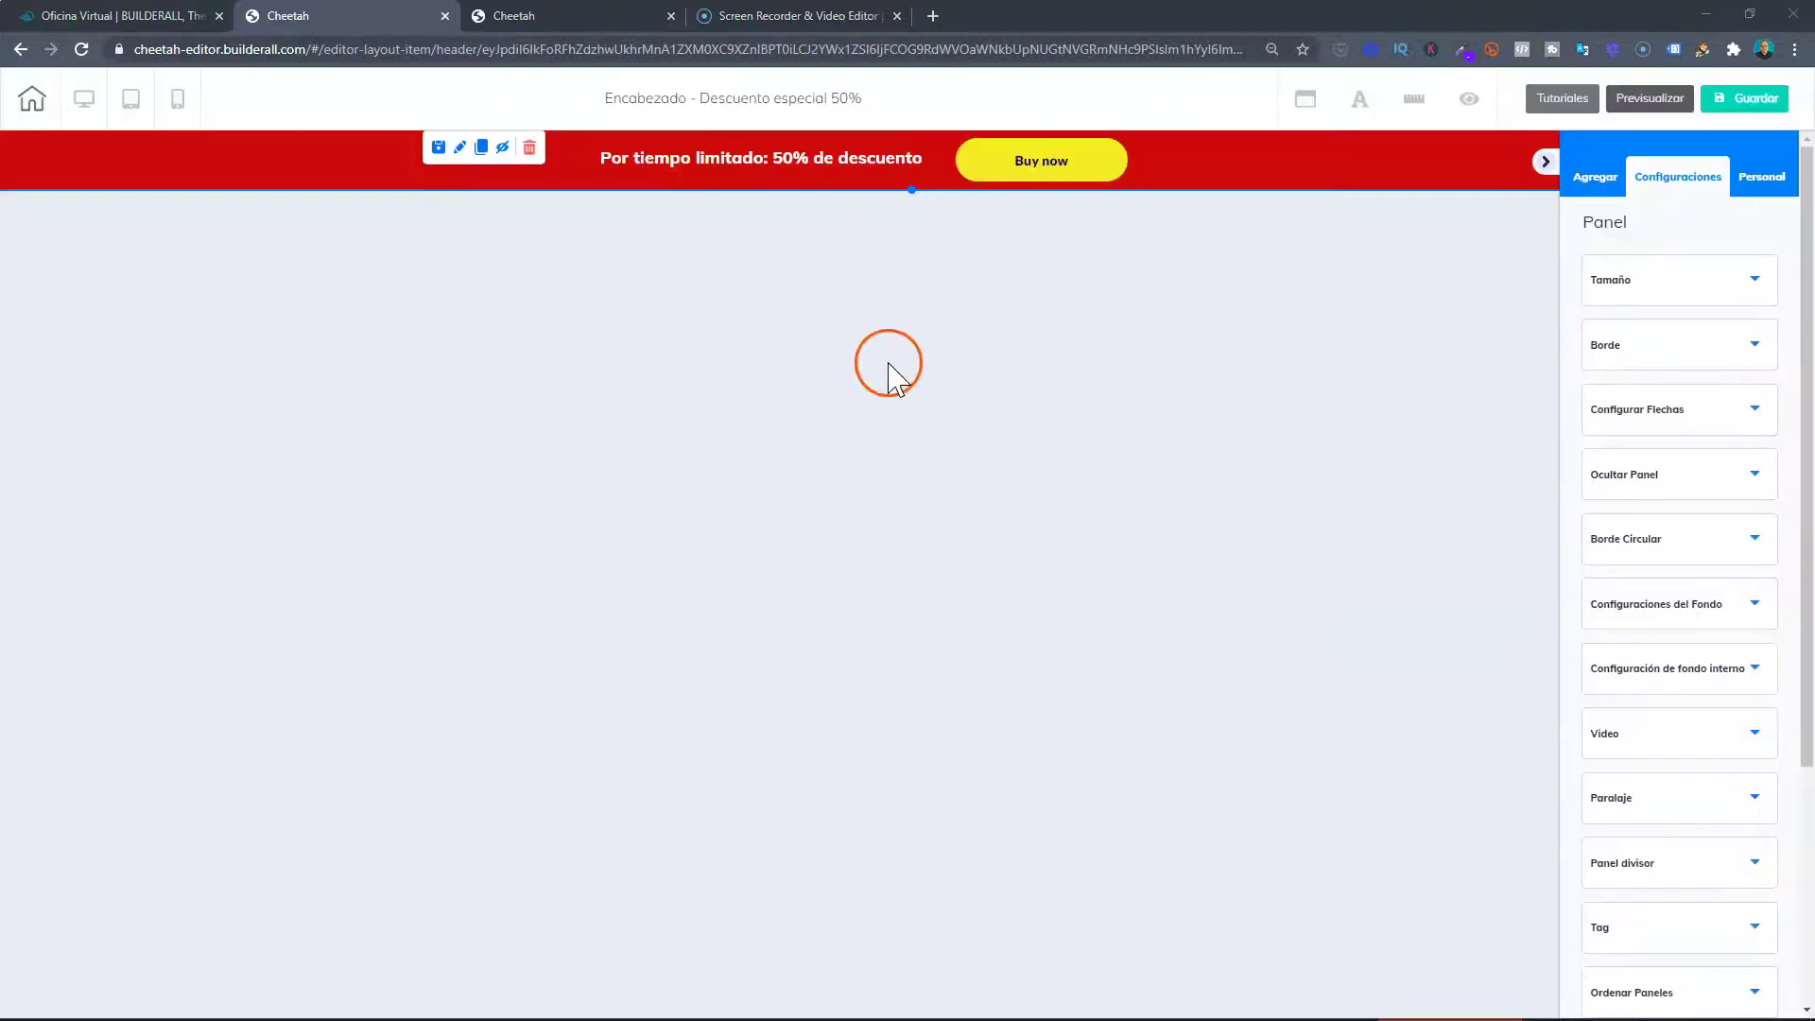
{"action": "left_click", "coordinate": [794, 110]}
{"action": "left_click", "coordinate": [84, 98]}
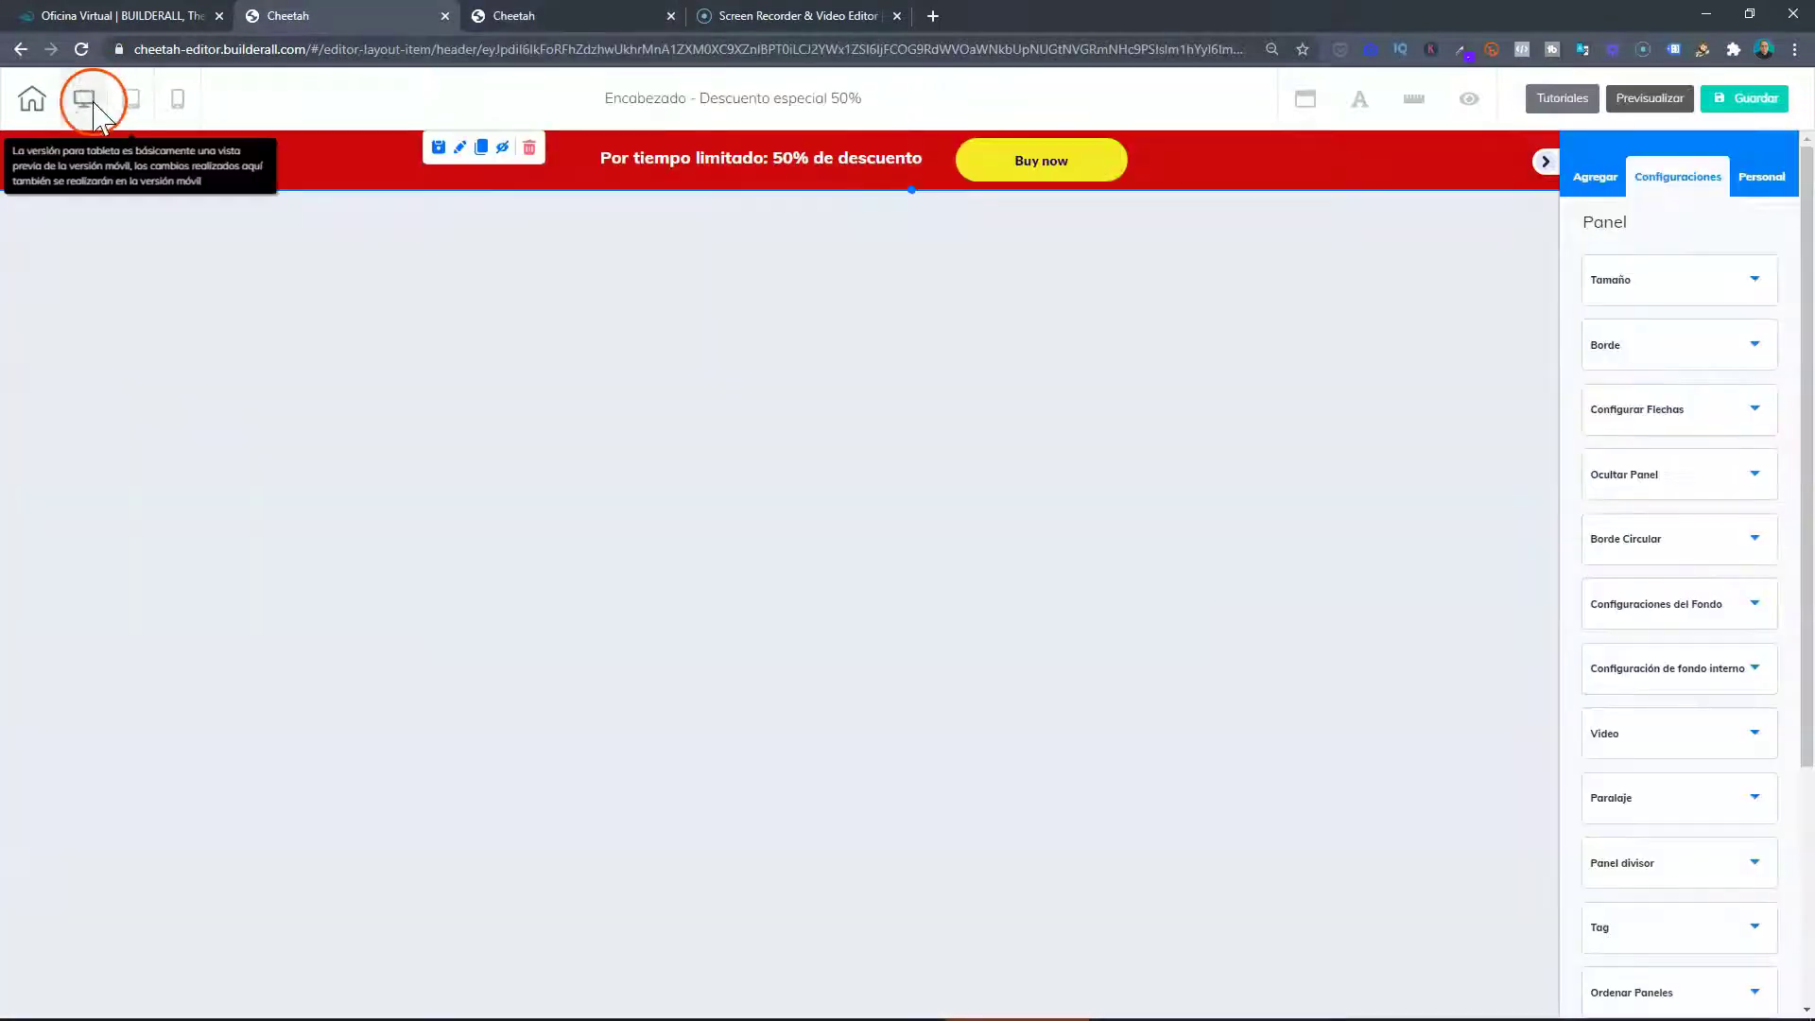
{"action": "left_click", "coordinate": [31, 98]}
{"action": "left_click", "coordinate": [838, 579]}
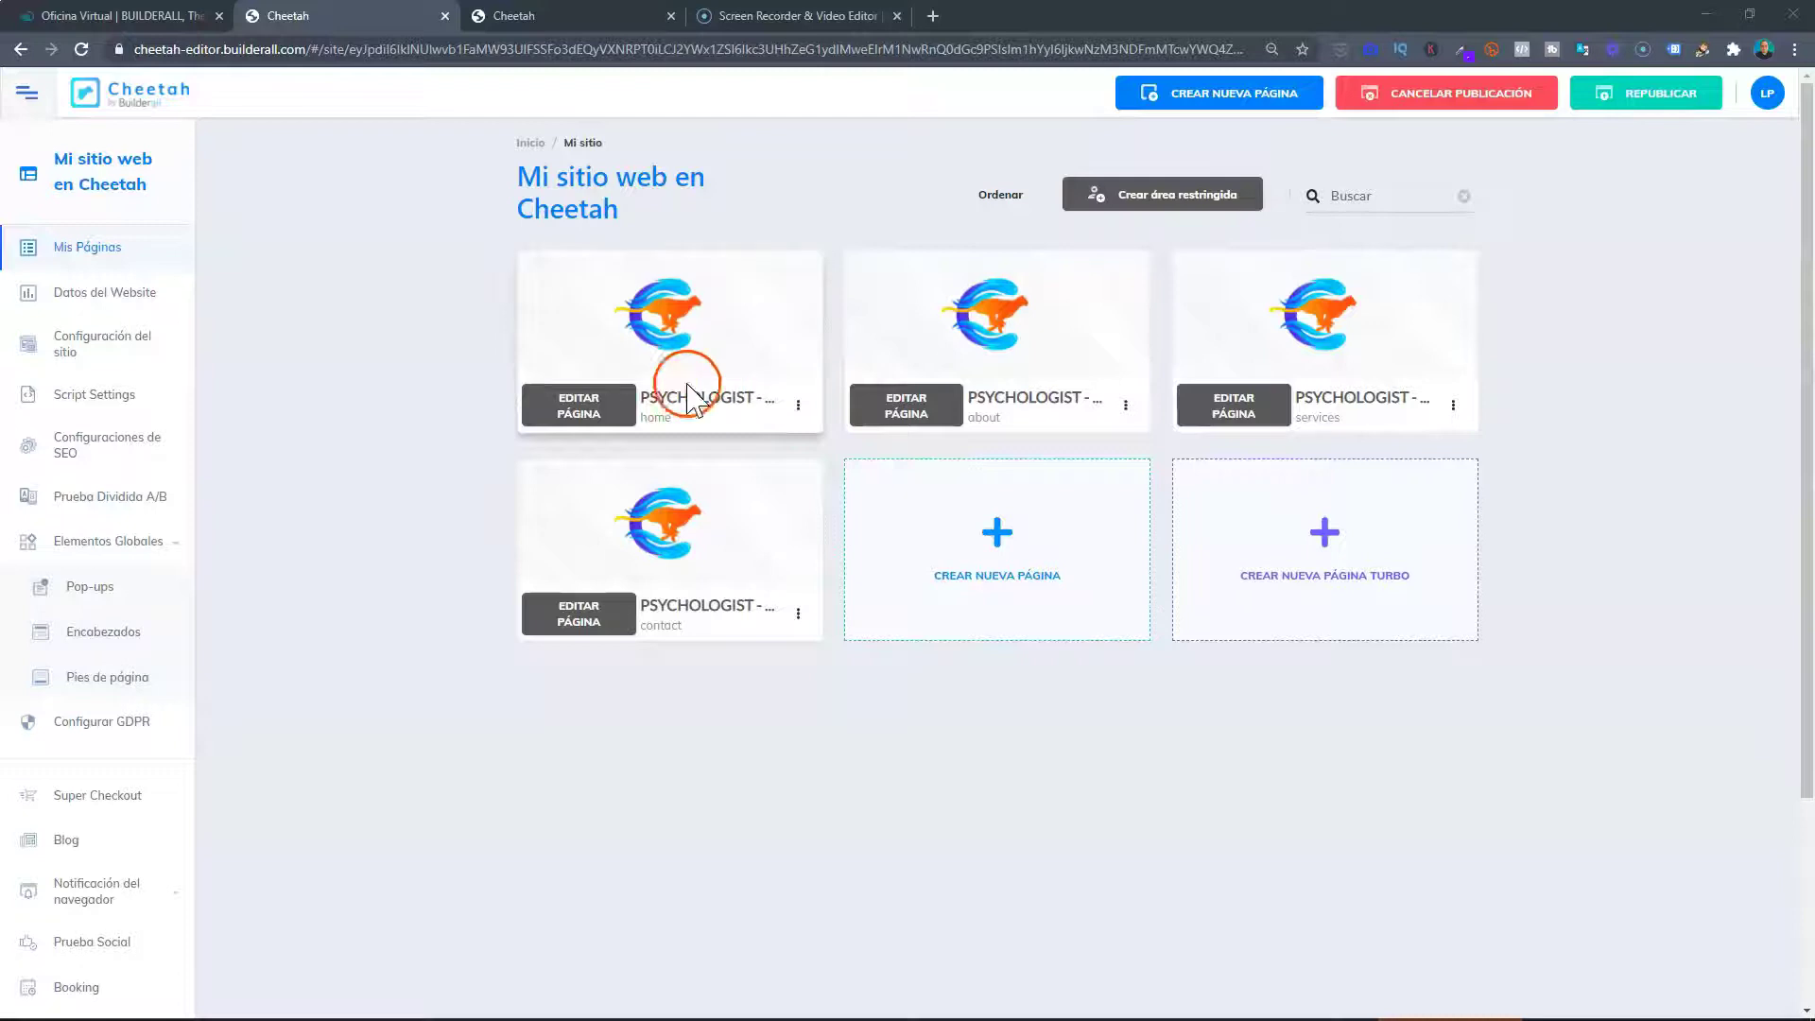
In the Psychologist - Home page's configuration, assign the "Descuento especial 50%" header to both desktop and mobile and save.
{"action": "left_click", "coordinate": [797, 406]}
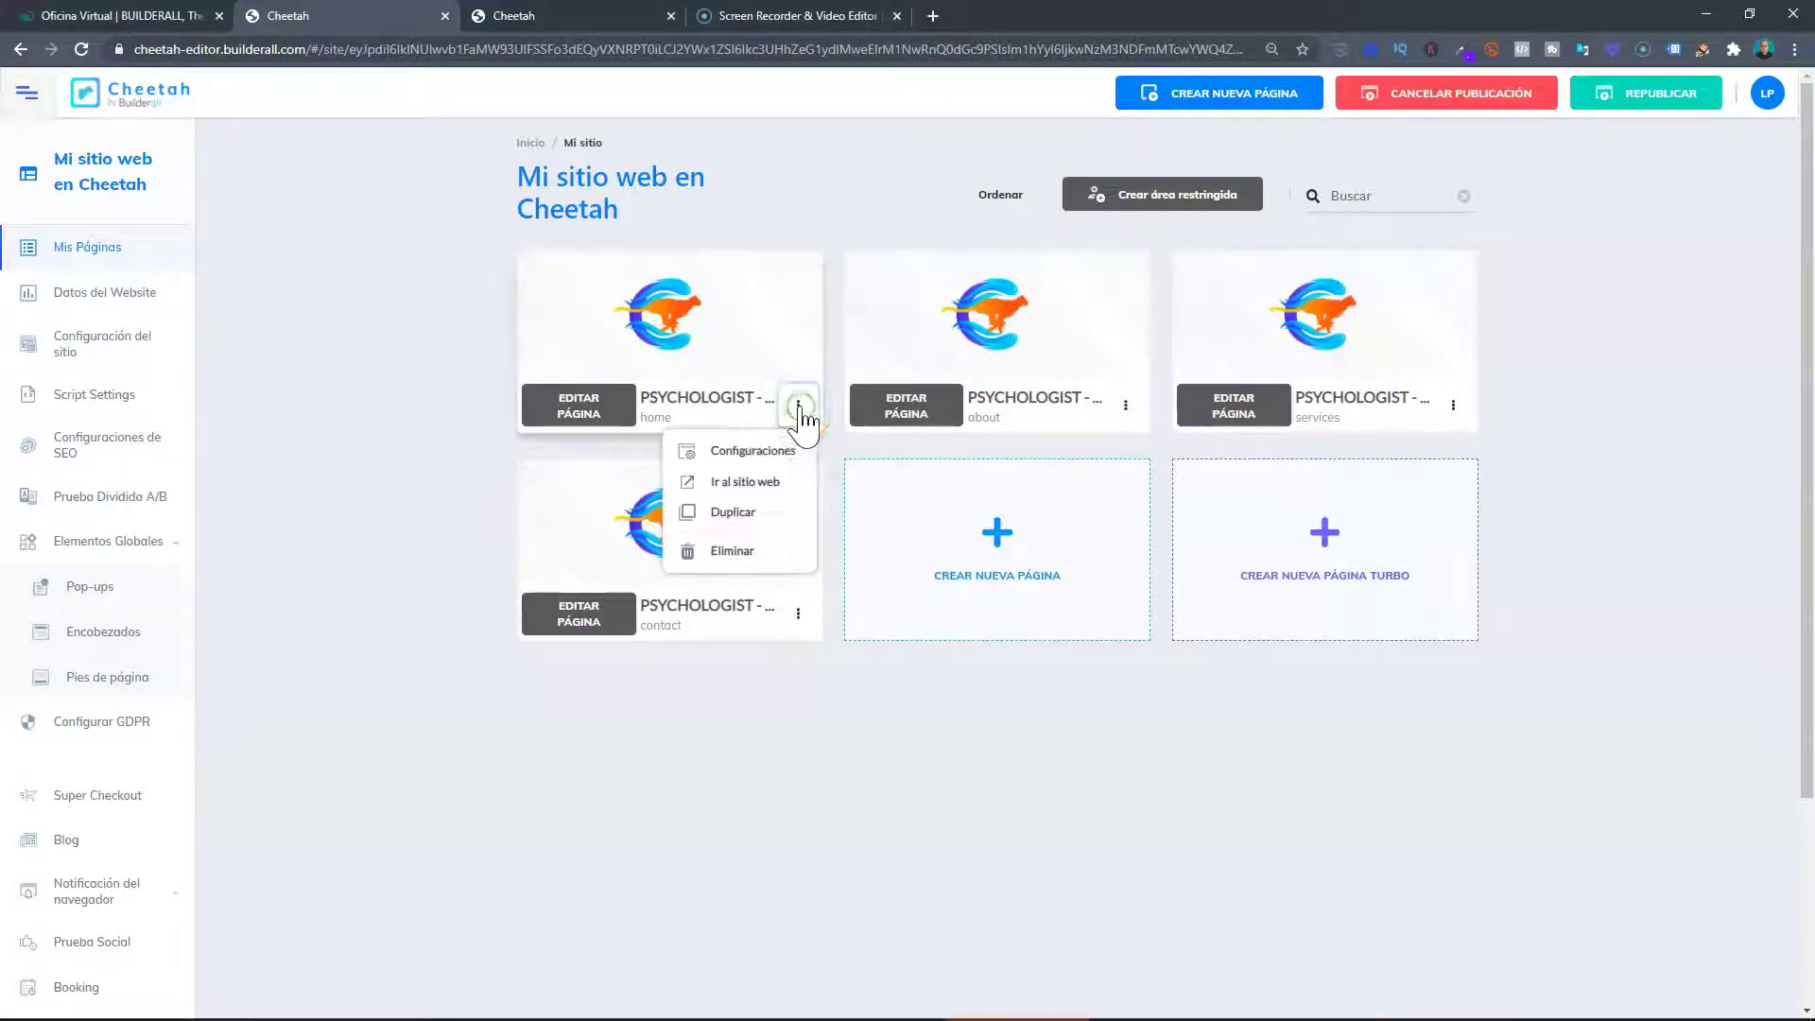
{"action": "left_click", "coordinate": [756, 452]}
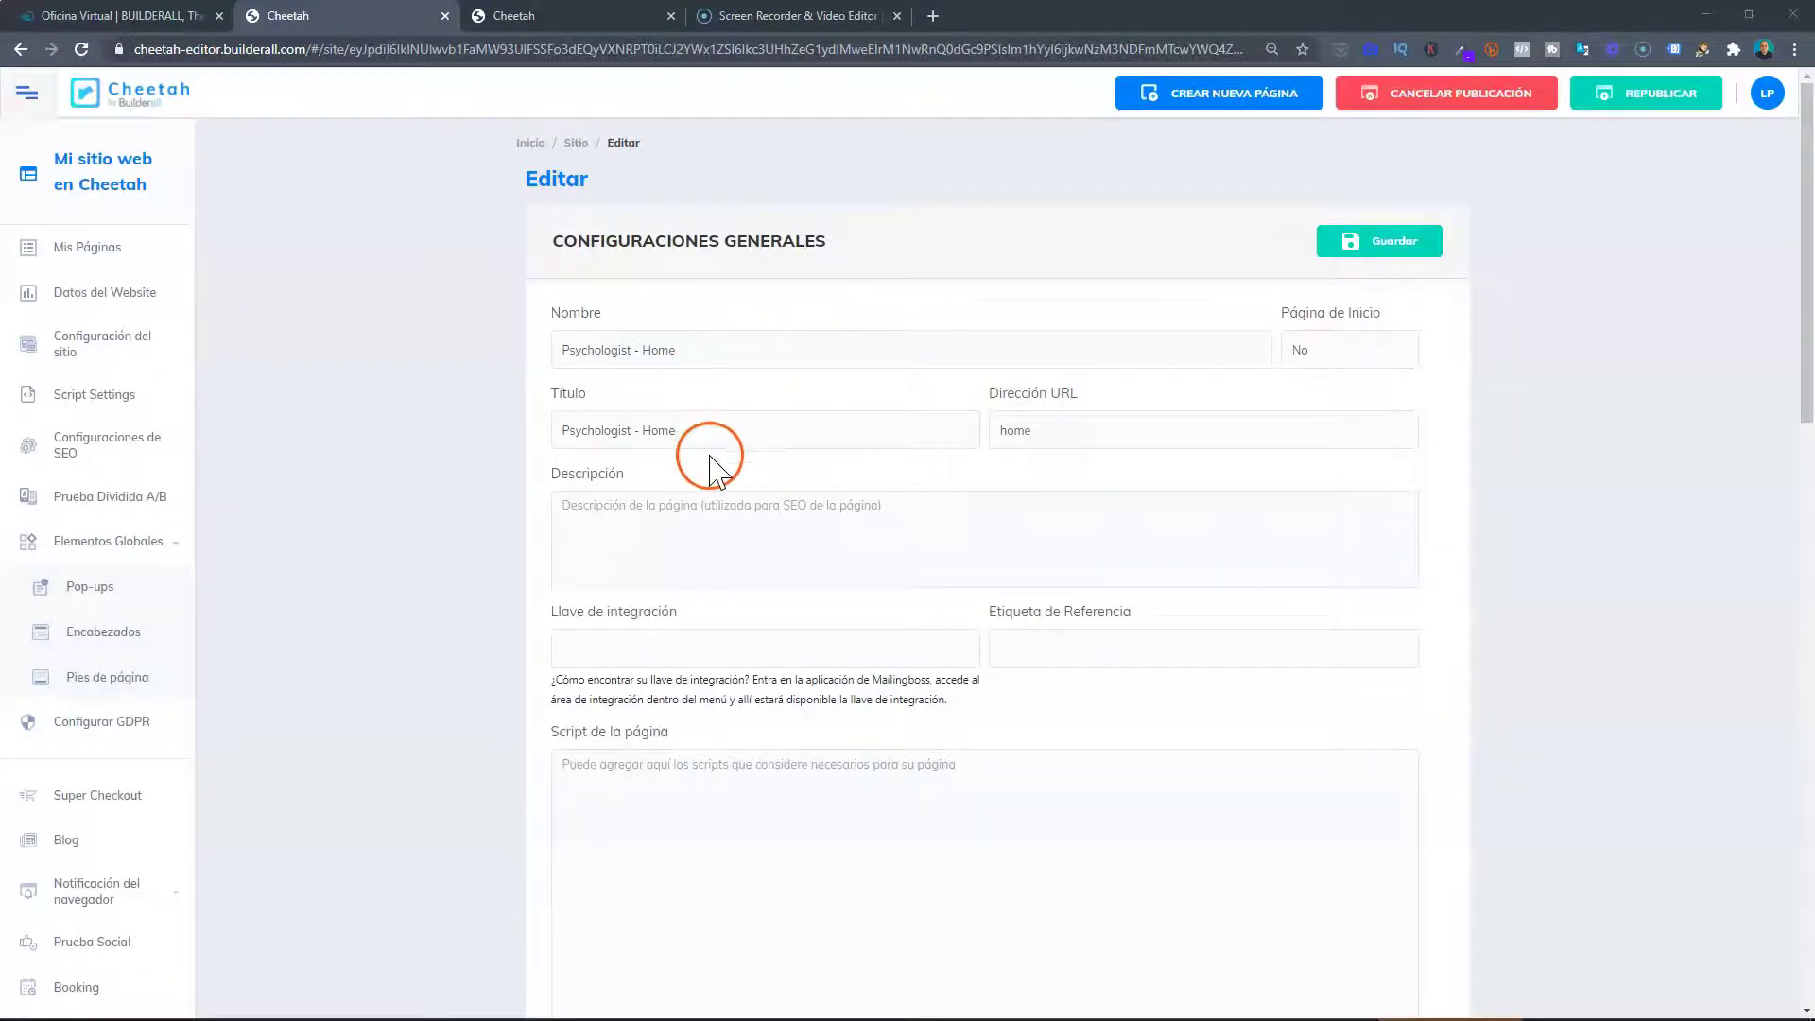
{"action": "scroll", "coordinate": [711, 463], "scroll_direction": "down", "scroll_amount": 15}
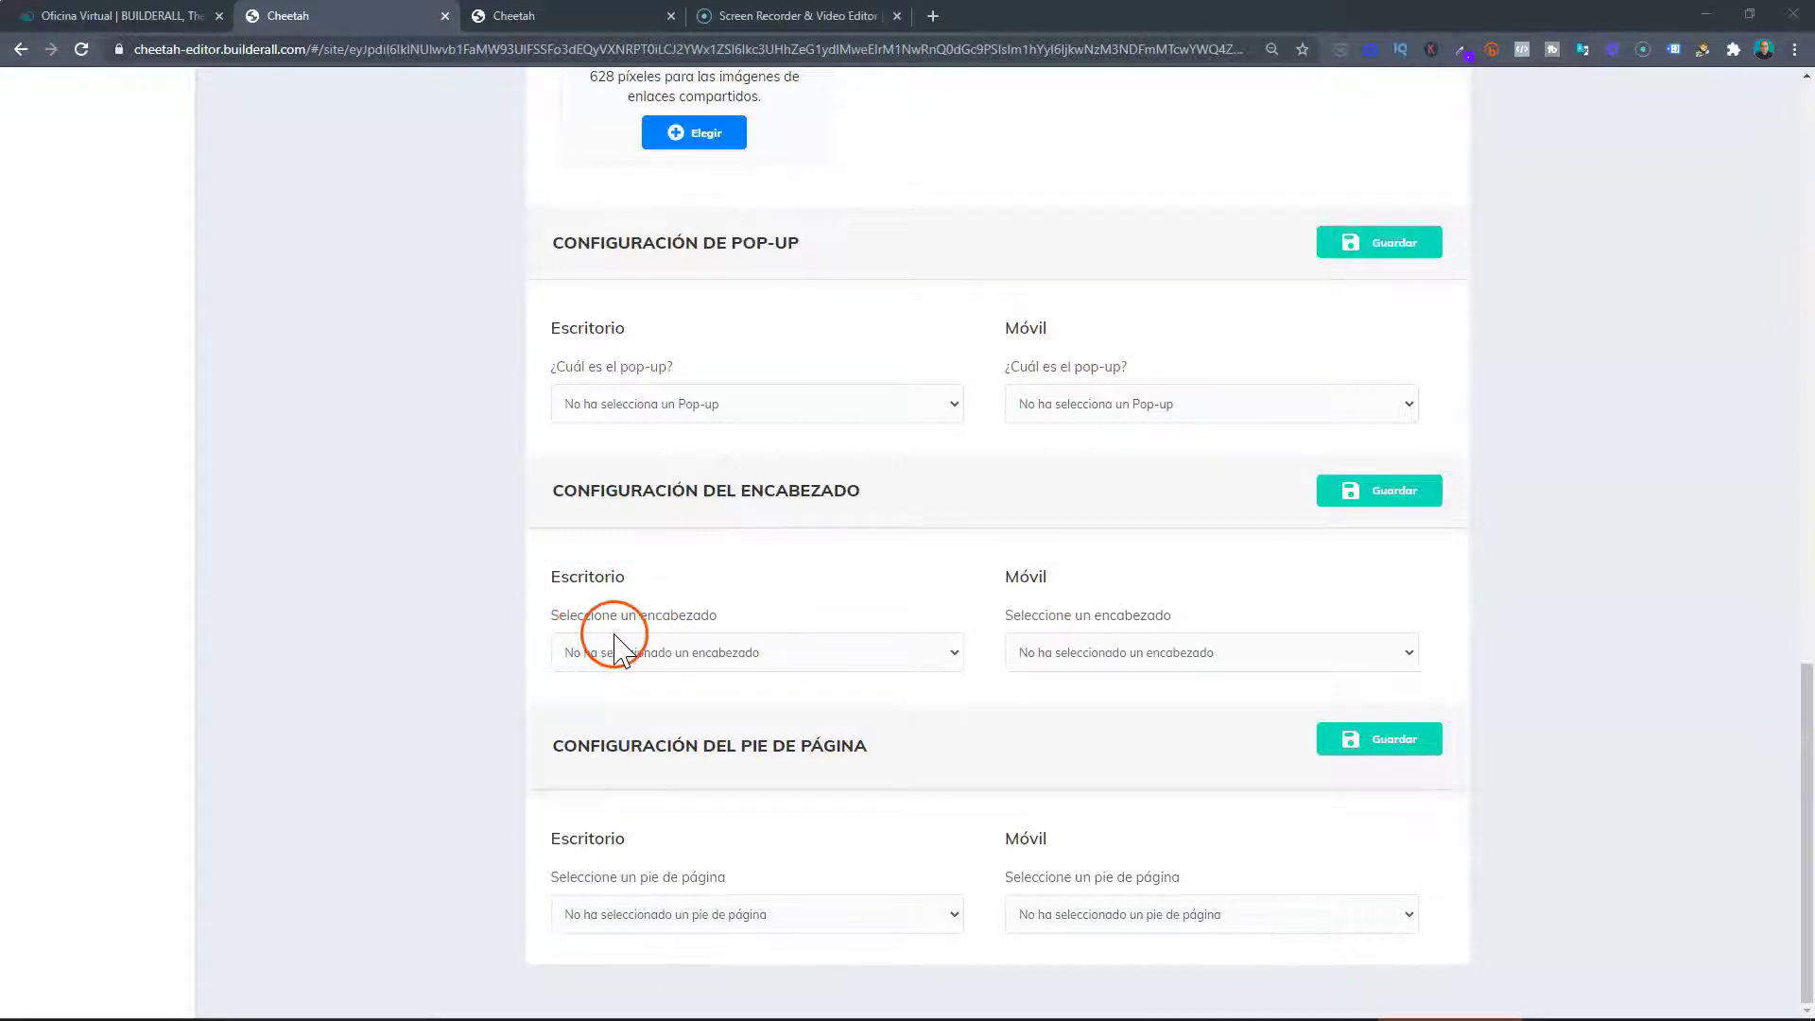
{"action": "left_click", "coordinate": [872, 652]}
{"action": "left_click", "coordinate": [642, 680]}
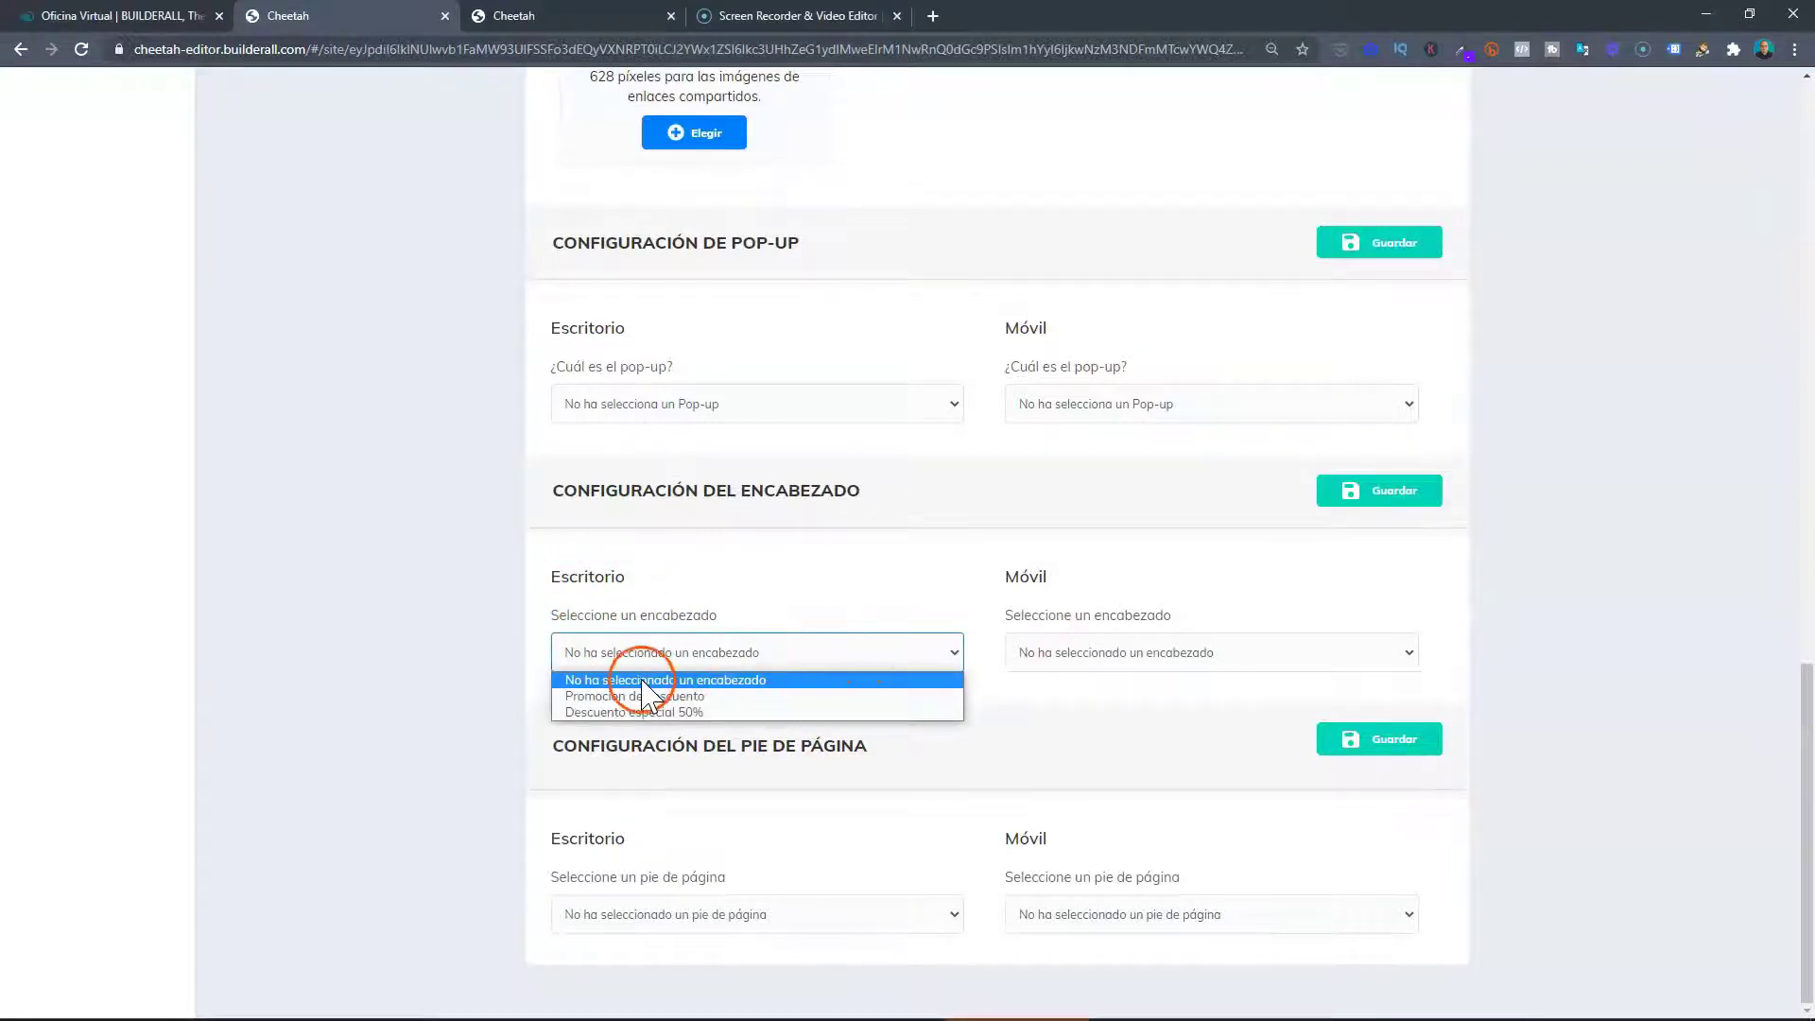
{"action": "left_click", "coordinate": [601, 714]}
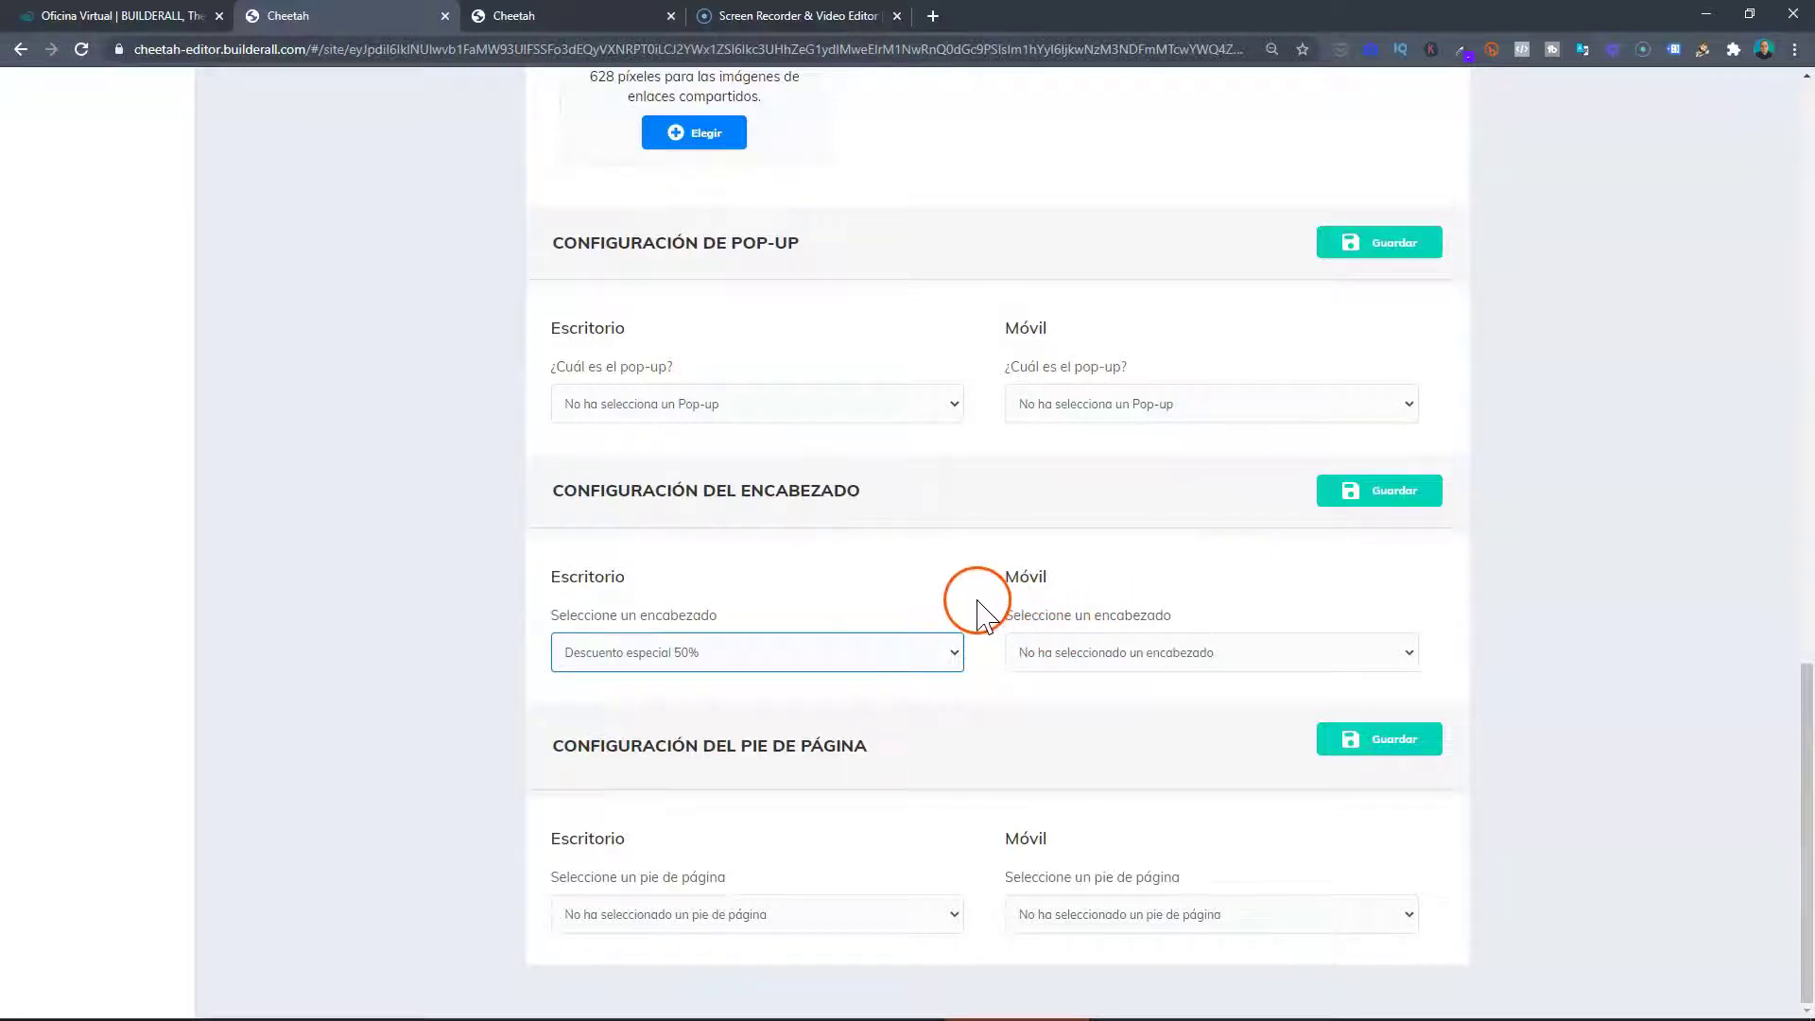
{"action": "left_click", "coordinate": [1099, 659]}
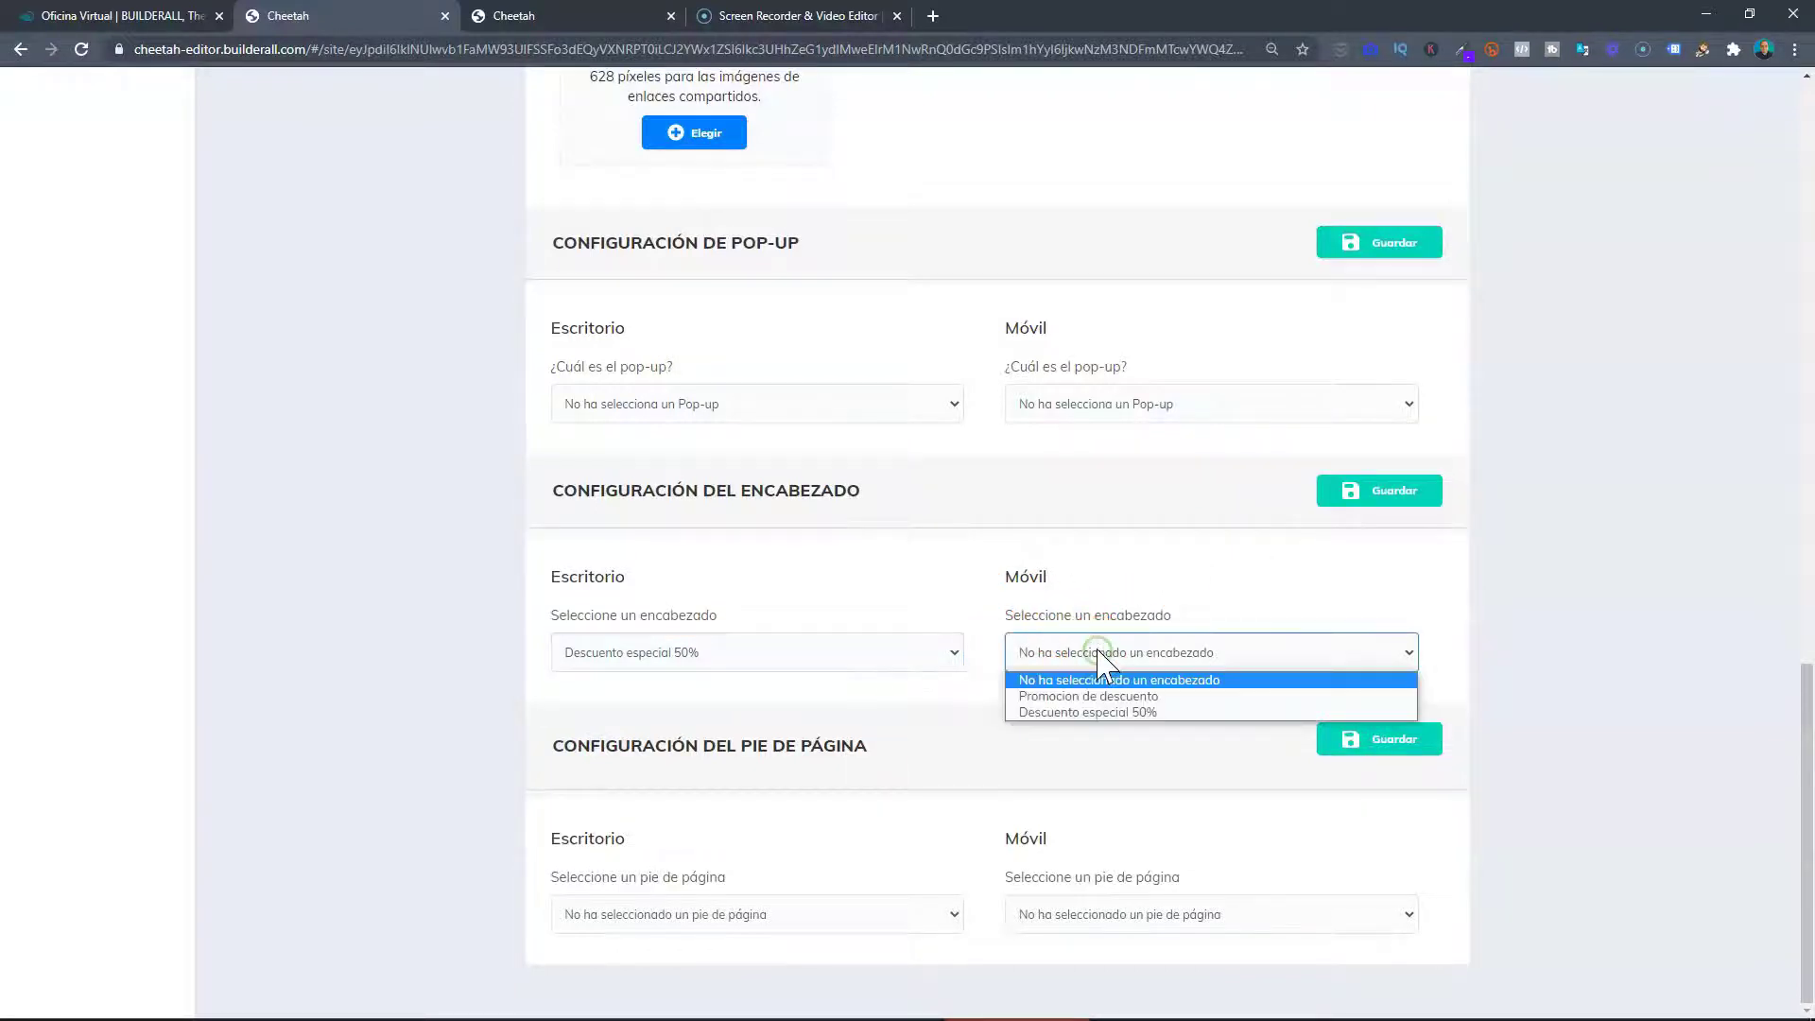
{"action": "left_click", "coordinate": [1097, 713]}
{"action": "left_click", "coordinate": [1390, 739]}
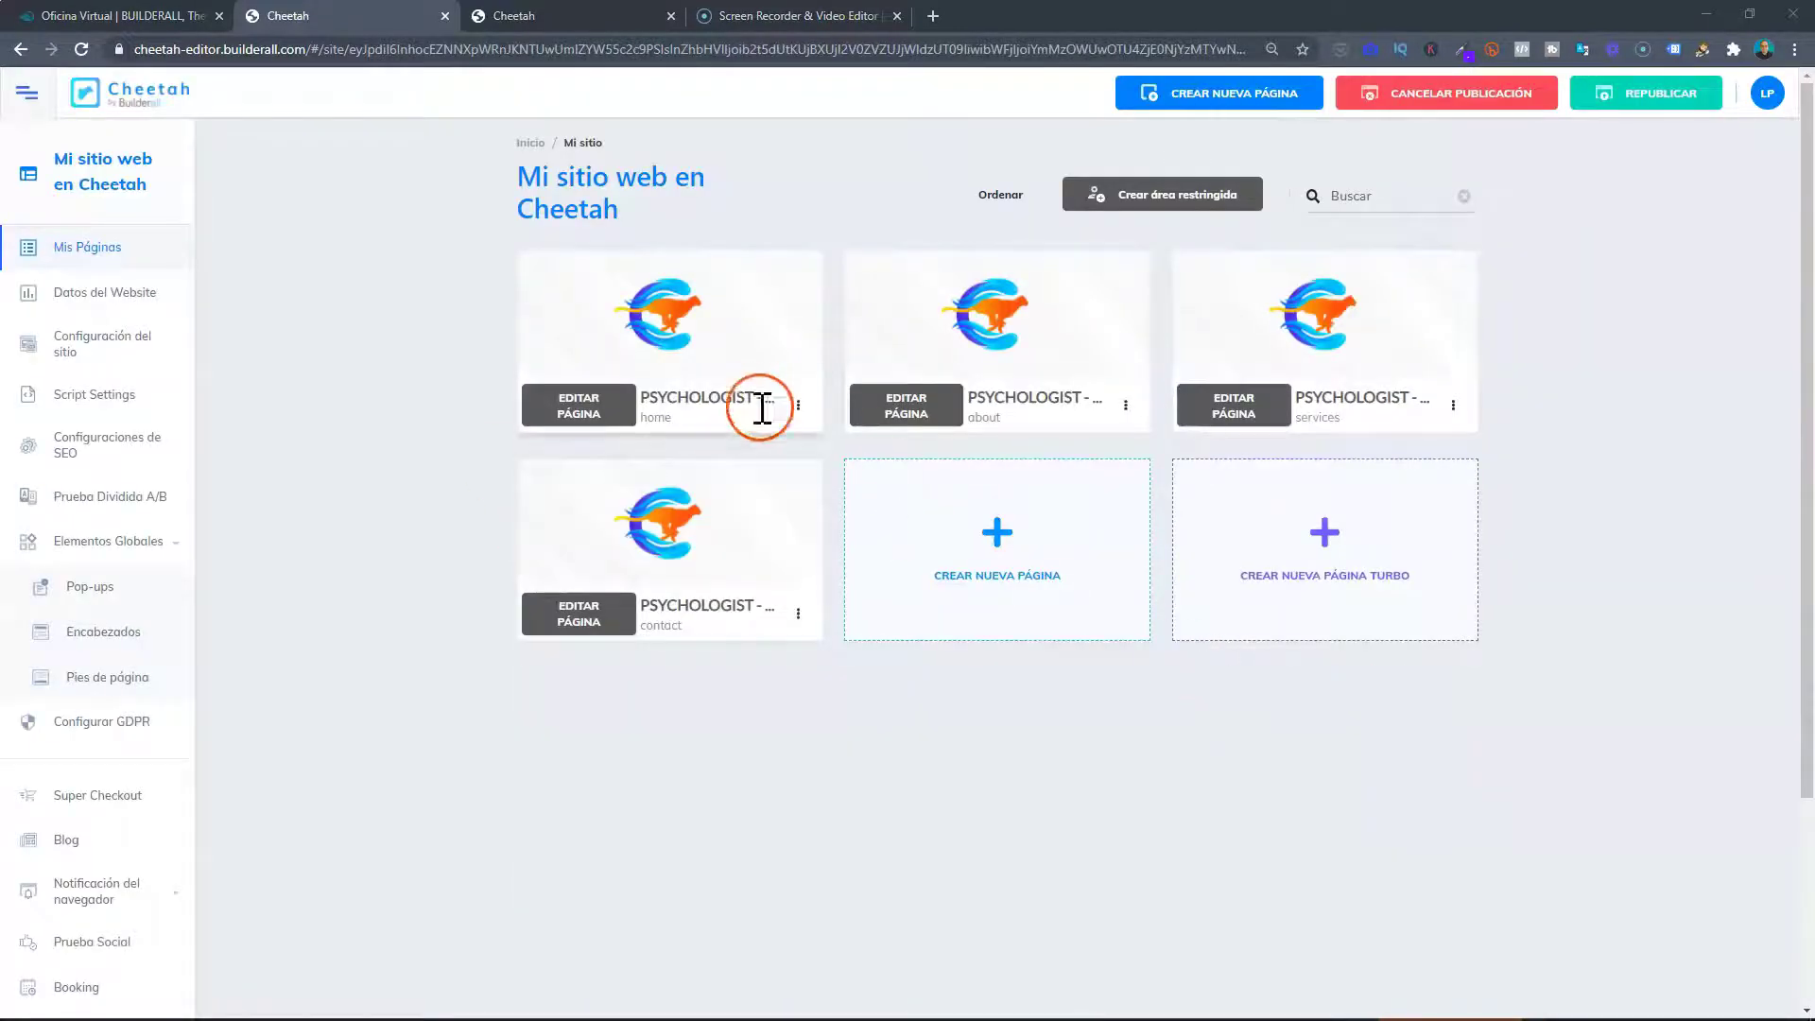
Republish the site, view the live home page to check the header, and return to the page list.
{"action": "left_click", "coordinate": [1655, 102]}
{"action": "left_click", "coordinate": [798, 404]}
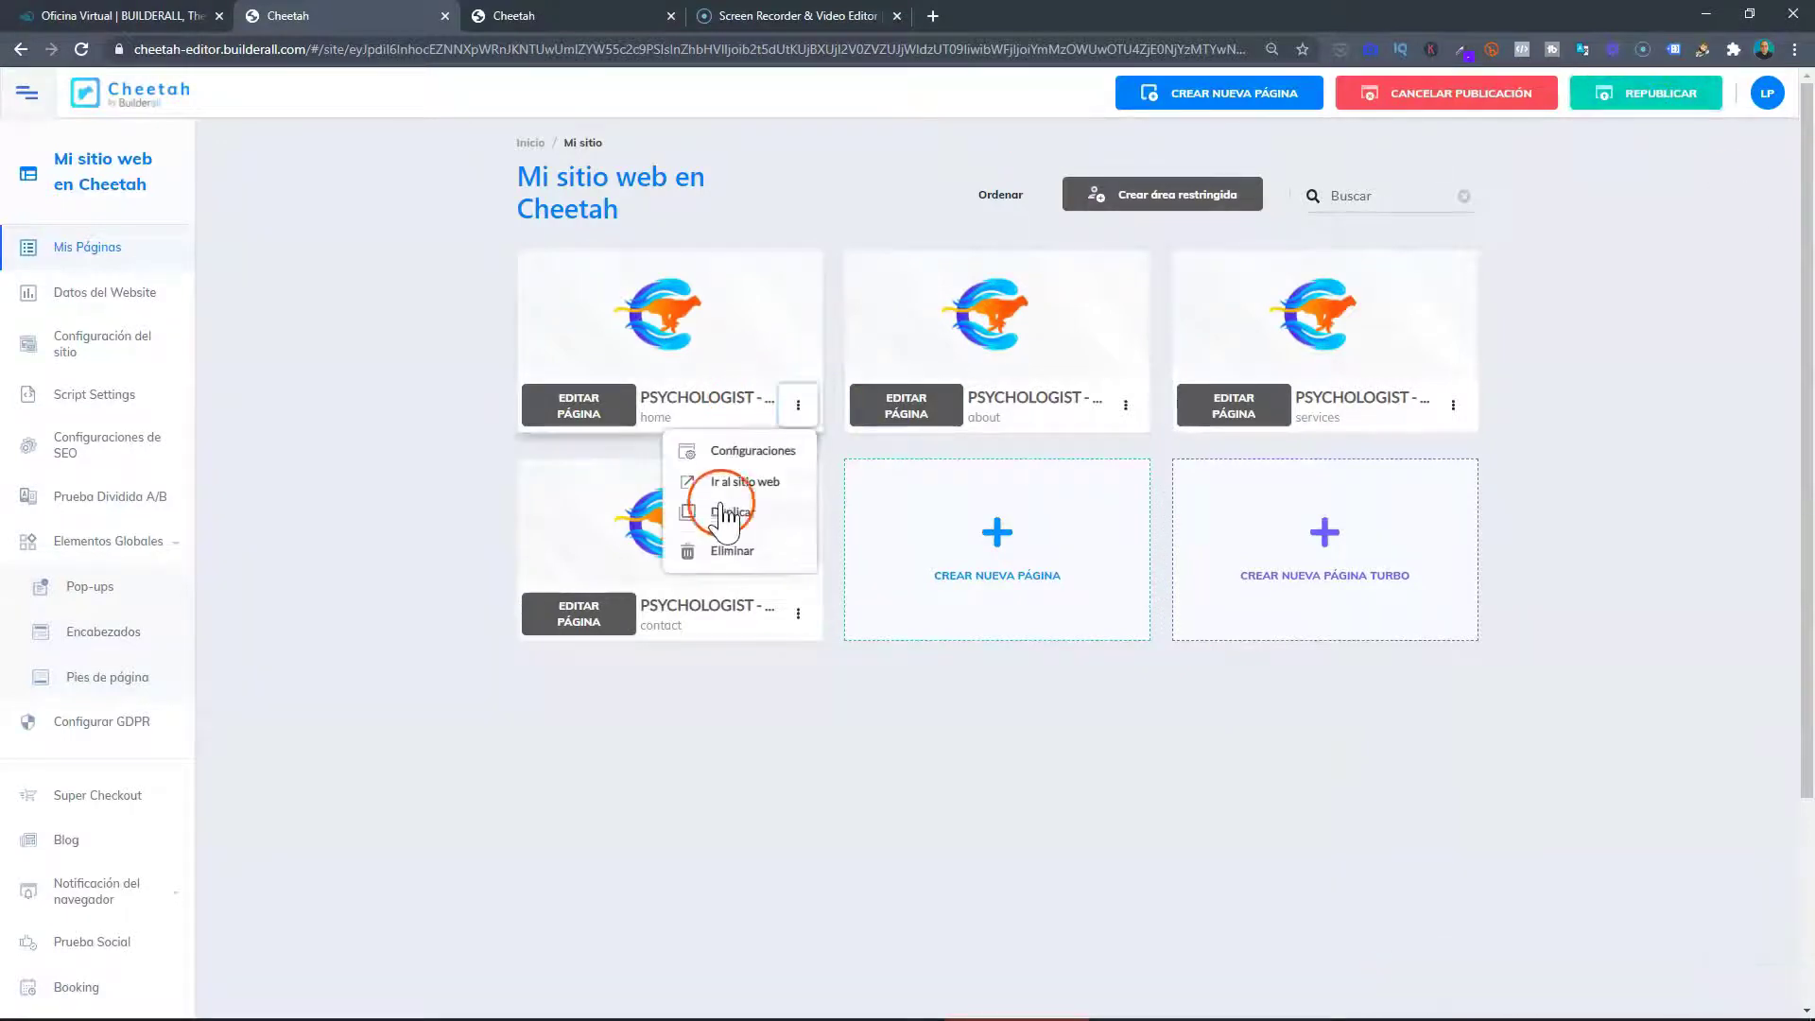
{"action": "left_click", "coordinate": [722, 480]}
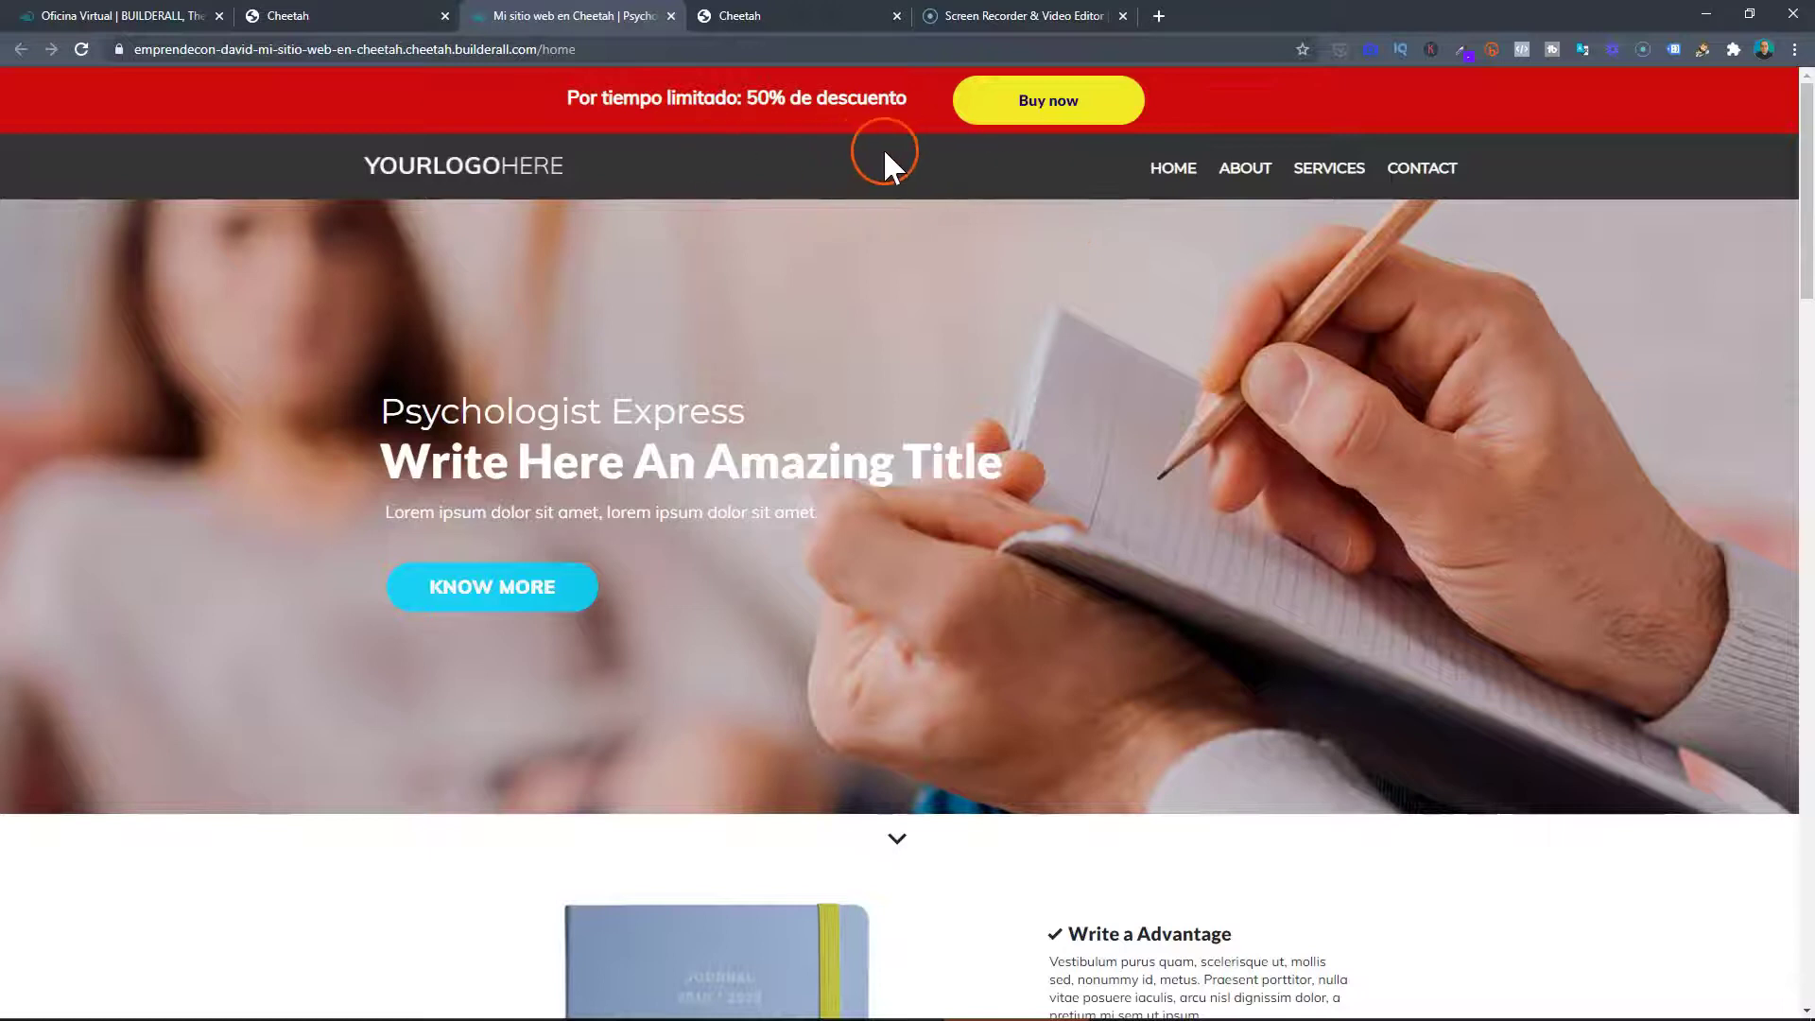
{"action": "left_click", "coordinate": [288, 15]}
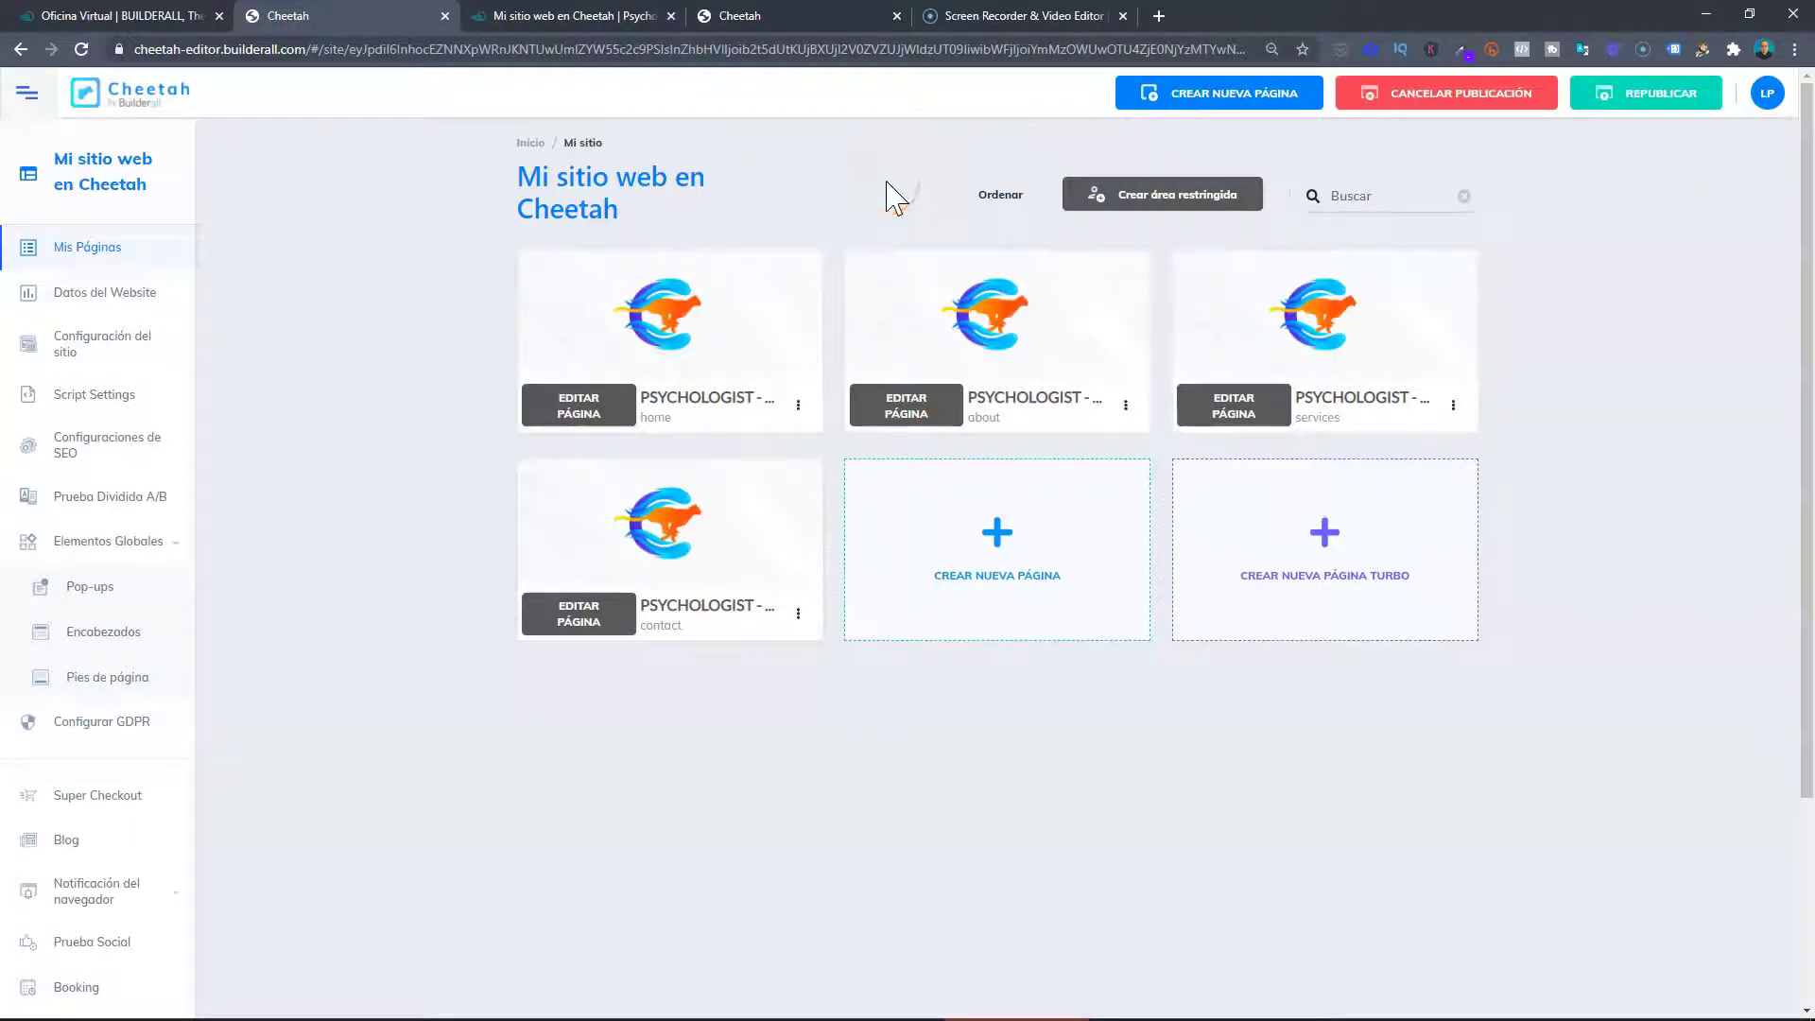
{"action": "key", "text": "ctrl+Tab"}
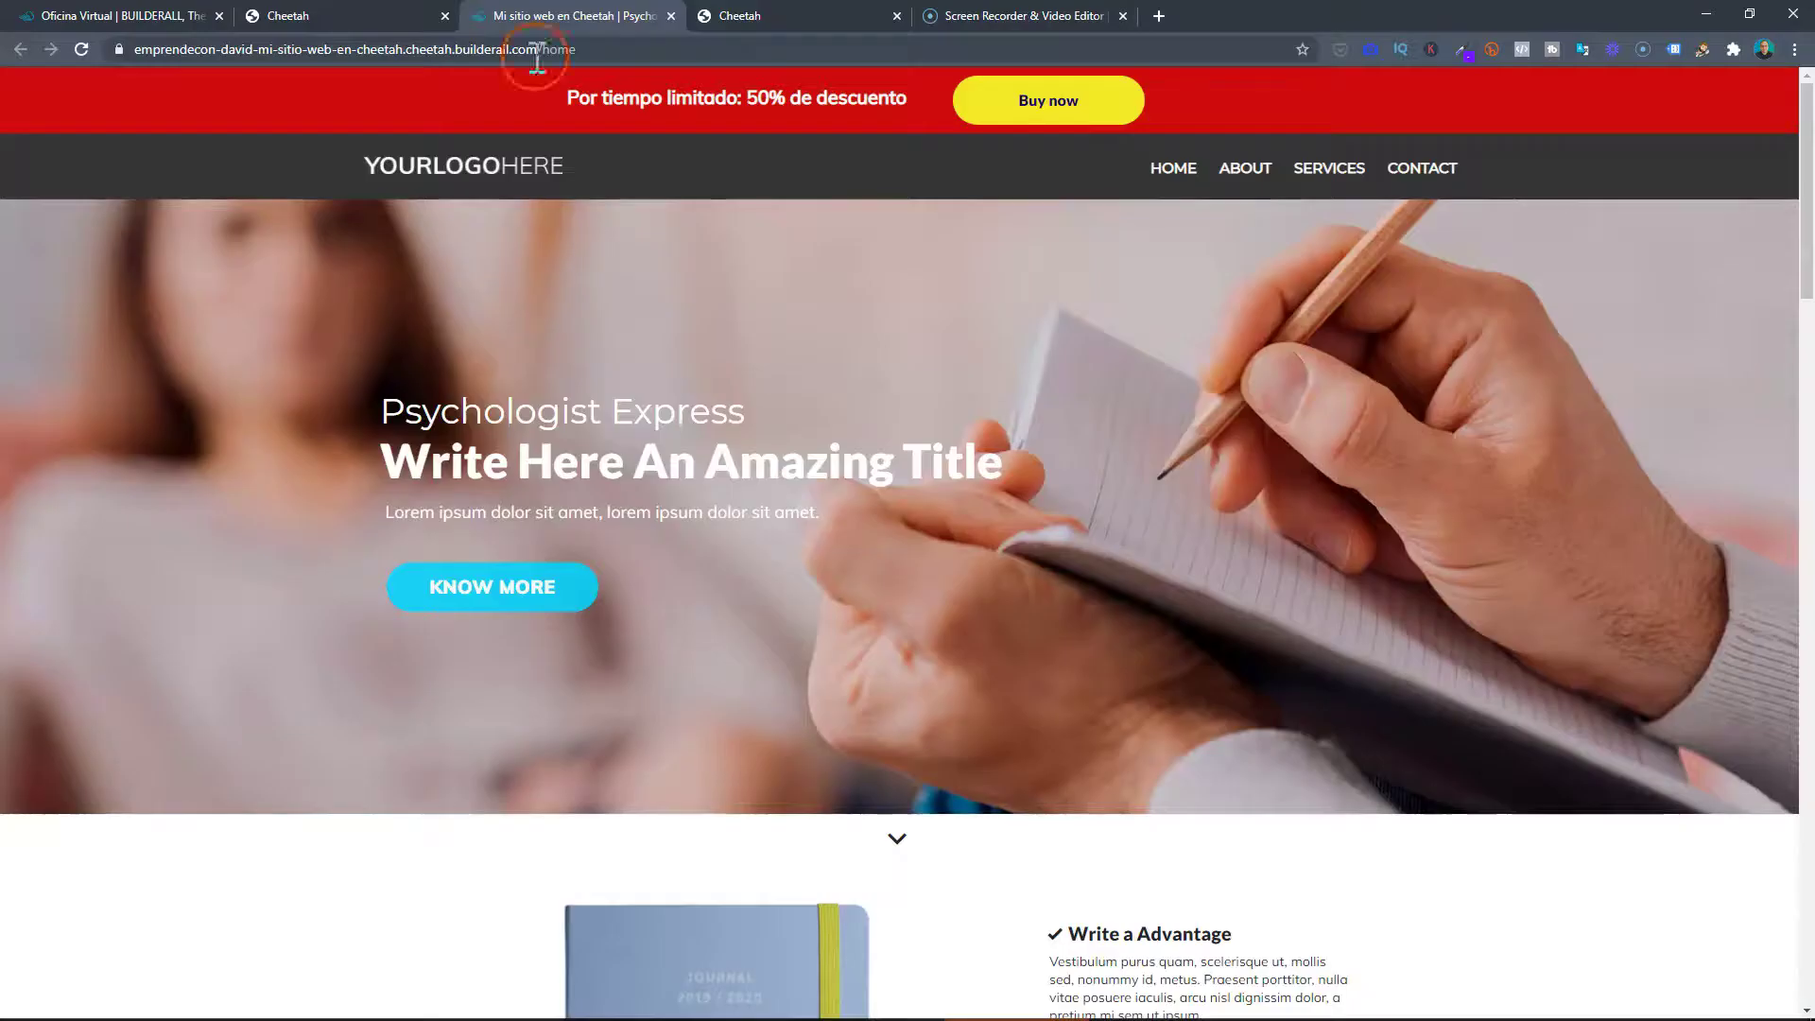
{"action": "left_click", "coordinate": [430, 19]}
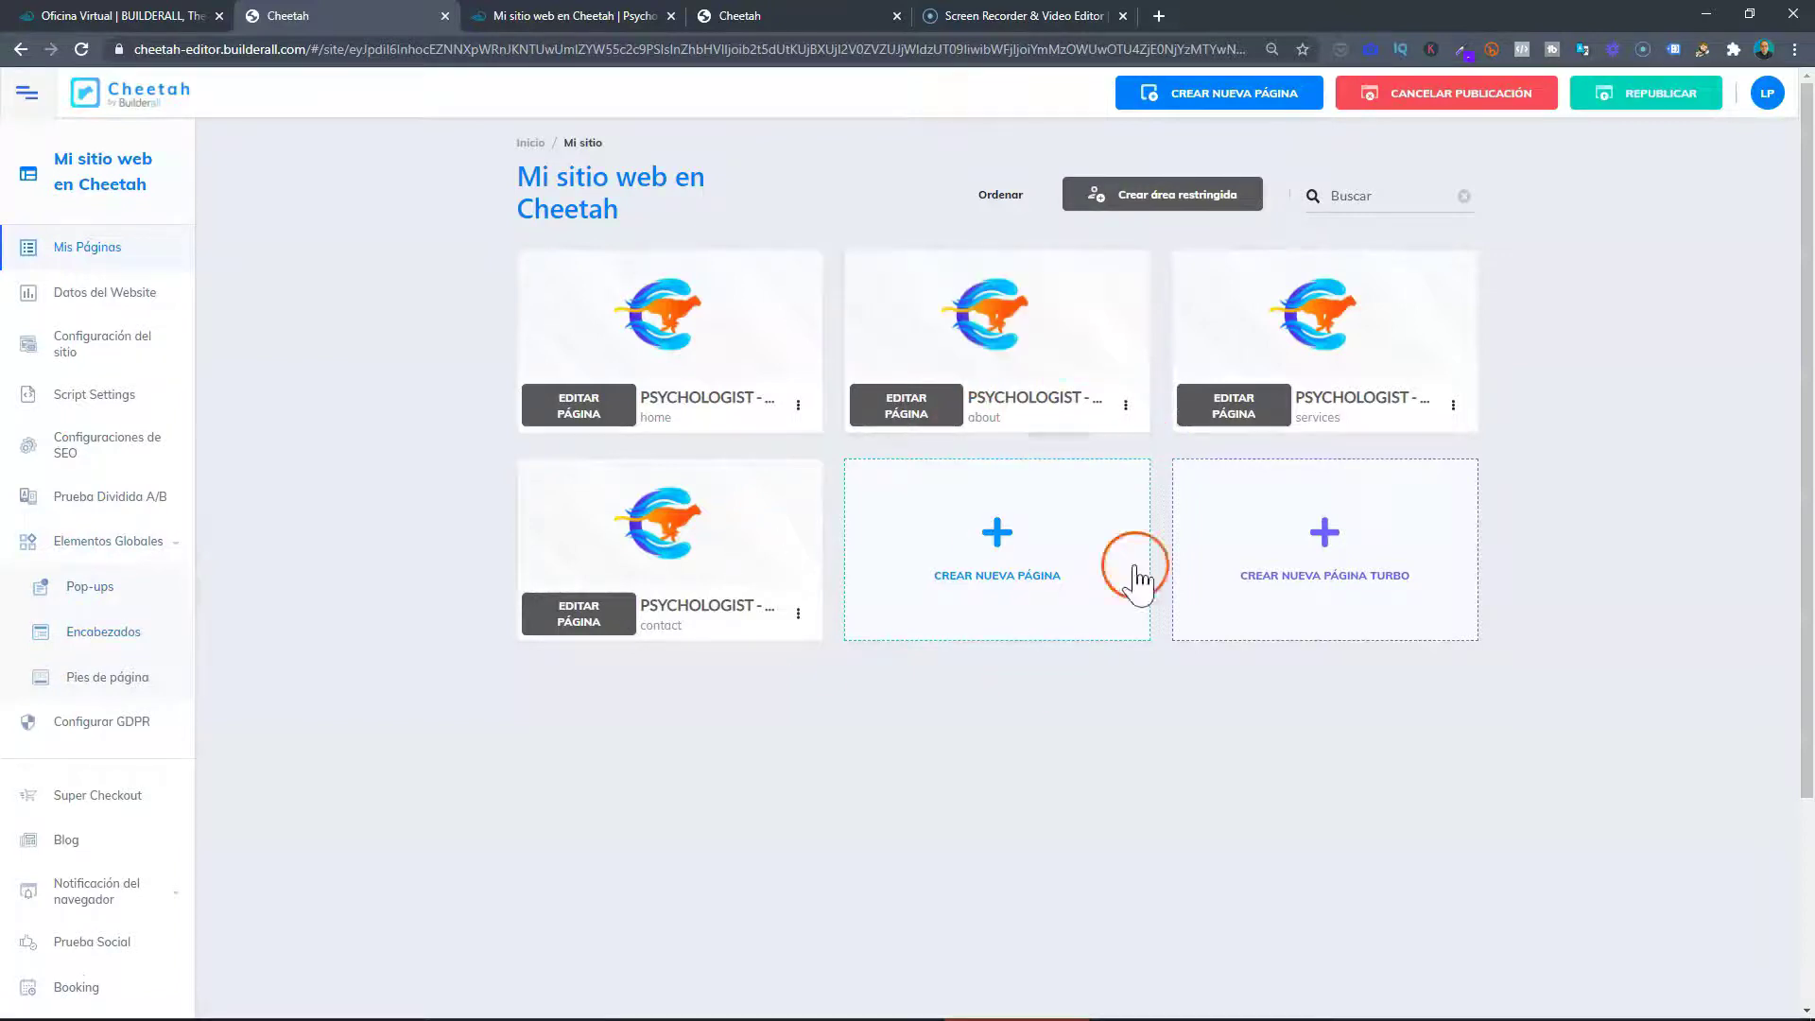
Save the header panel as a personal element named "Descuento especial 50%".
{"action": "mouse_move", "coordinate": [599, 527]}
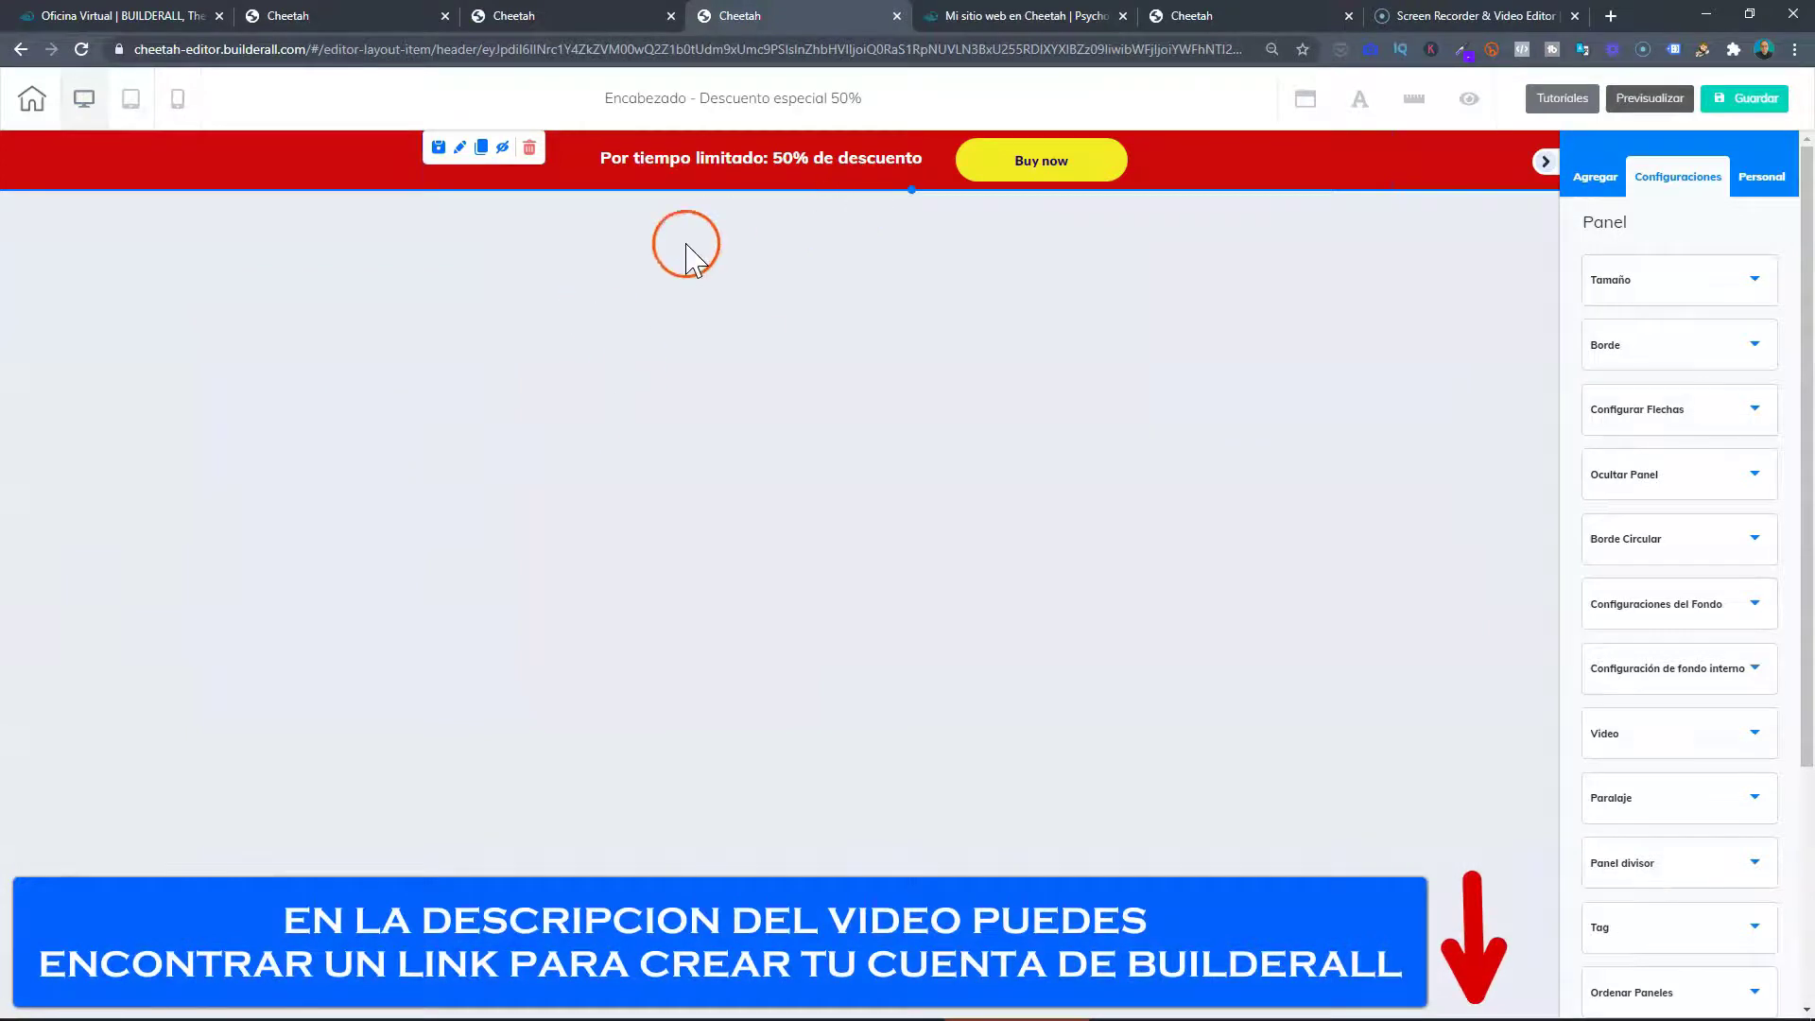
{"action": "left_click", "coordinate": [438, 150]}
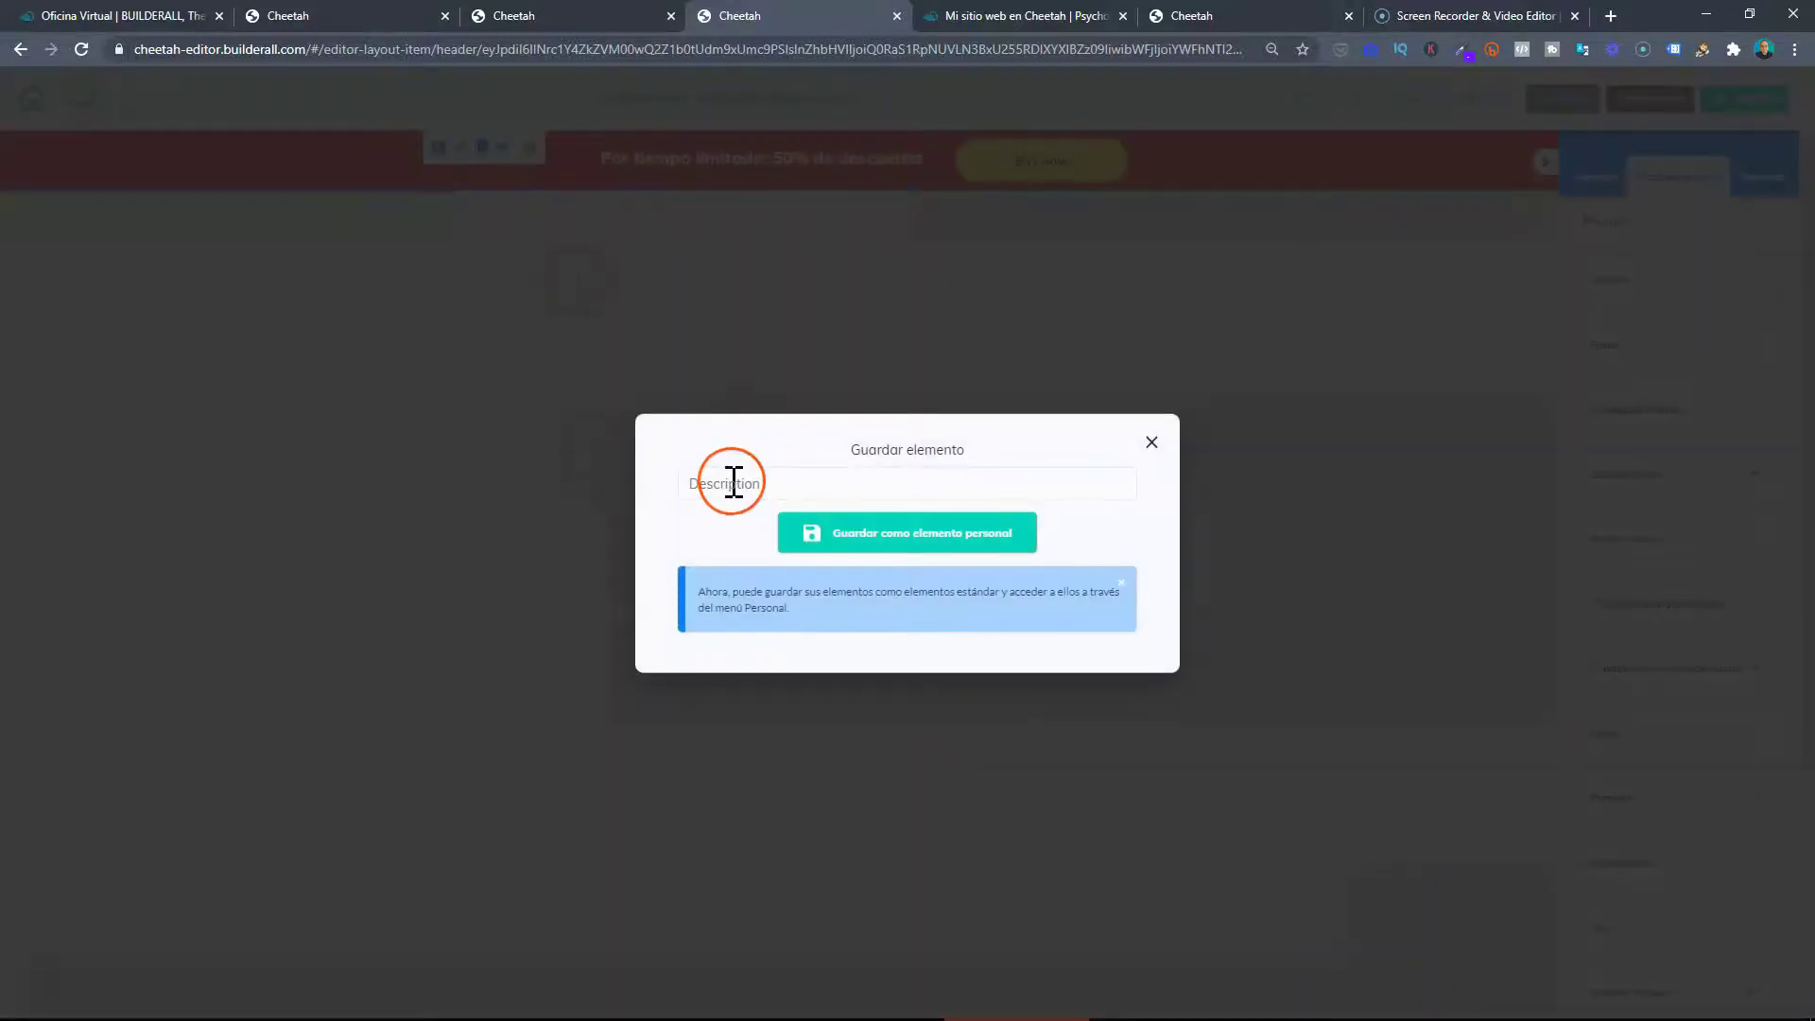
{"action": "left_click", "coordinate": [791, 476]}
{"action": "type", "text": "Descuento especial 50%"}
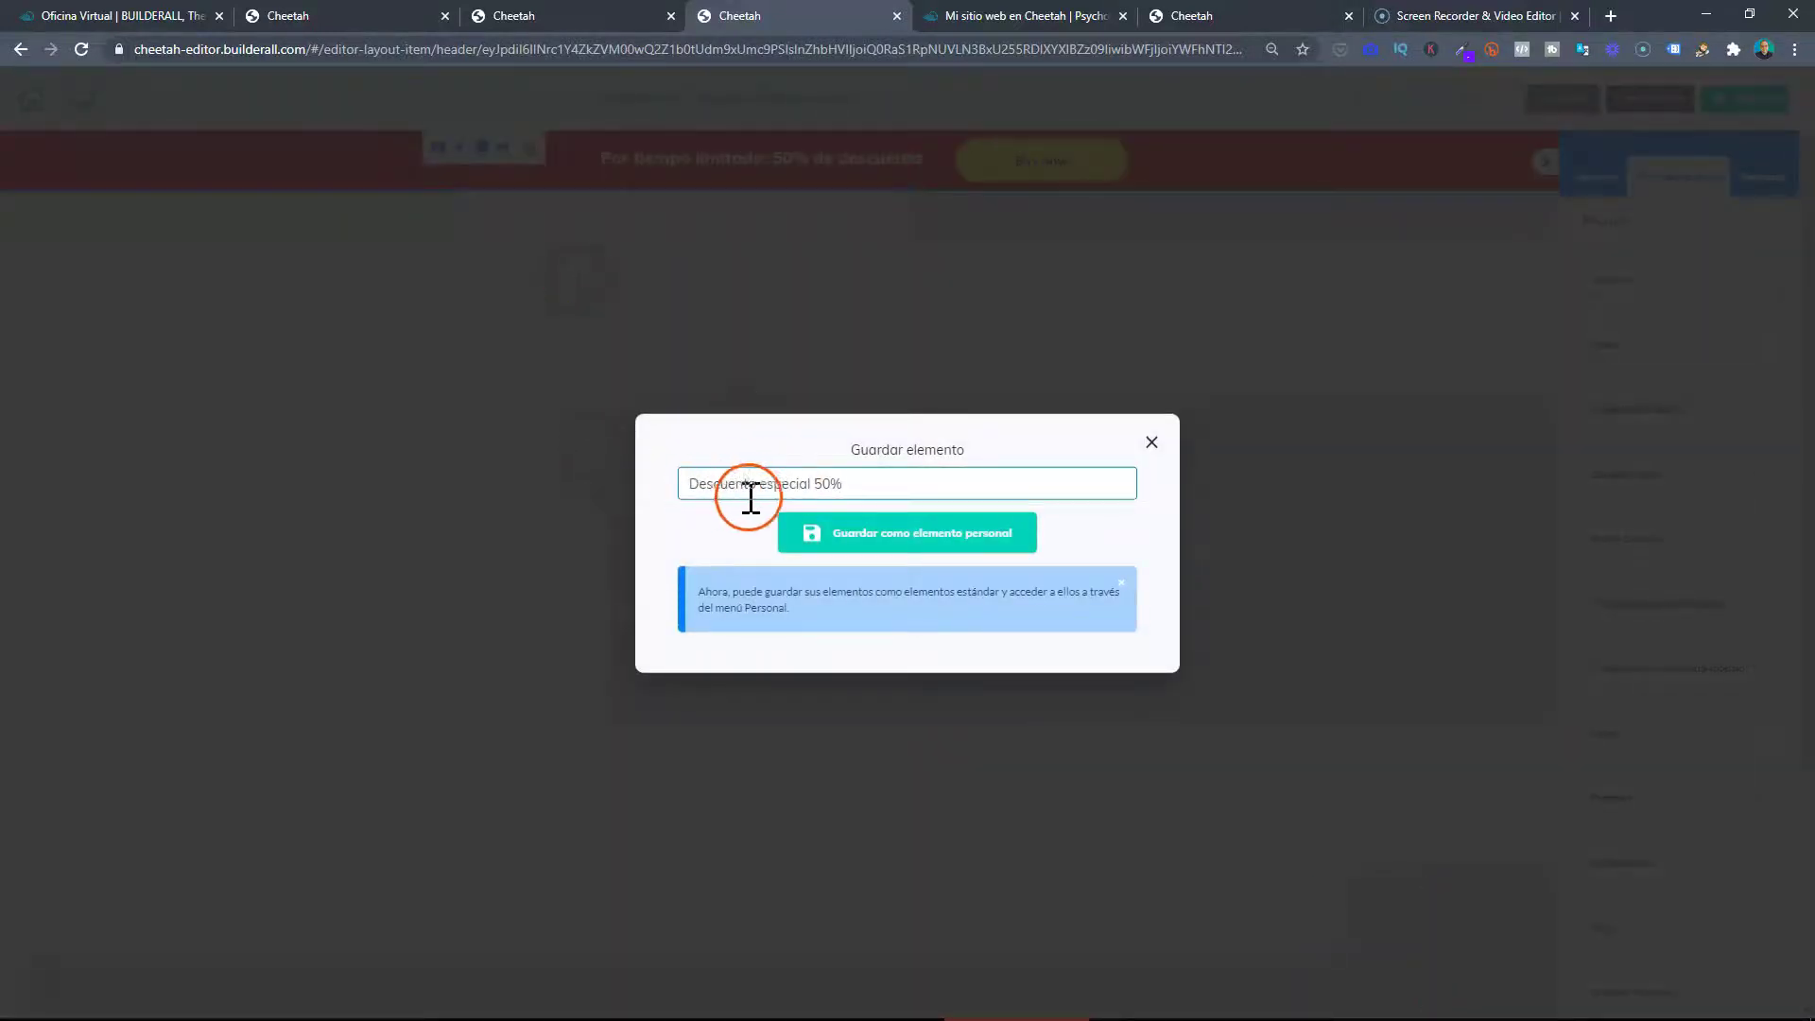
{"action": "left_click", "coordinate": [949, 535]}
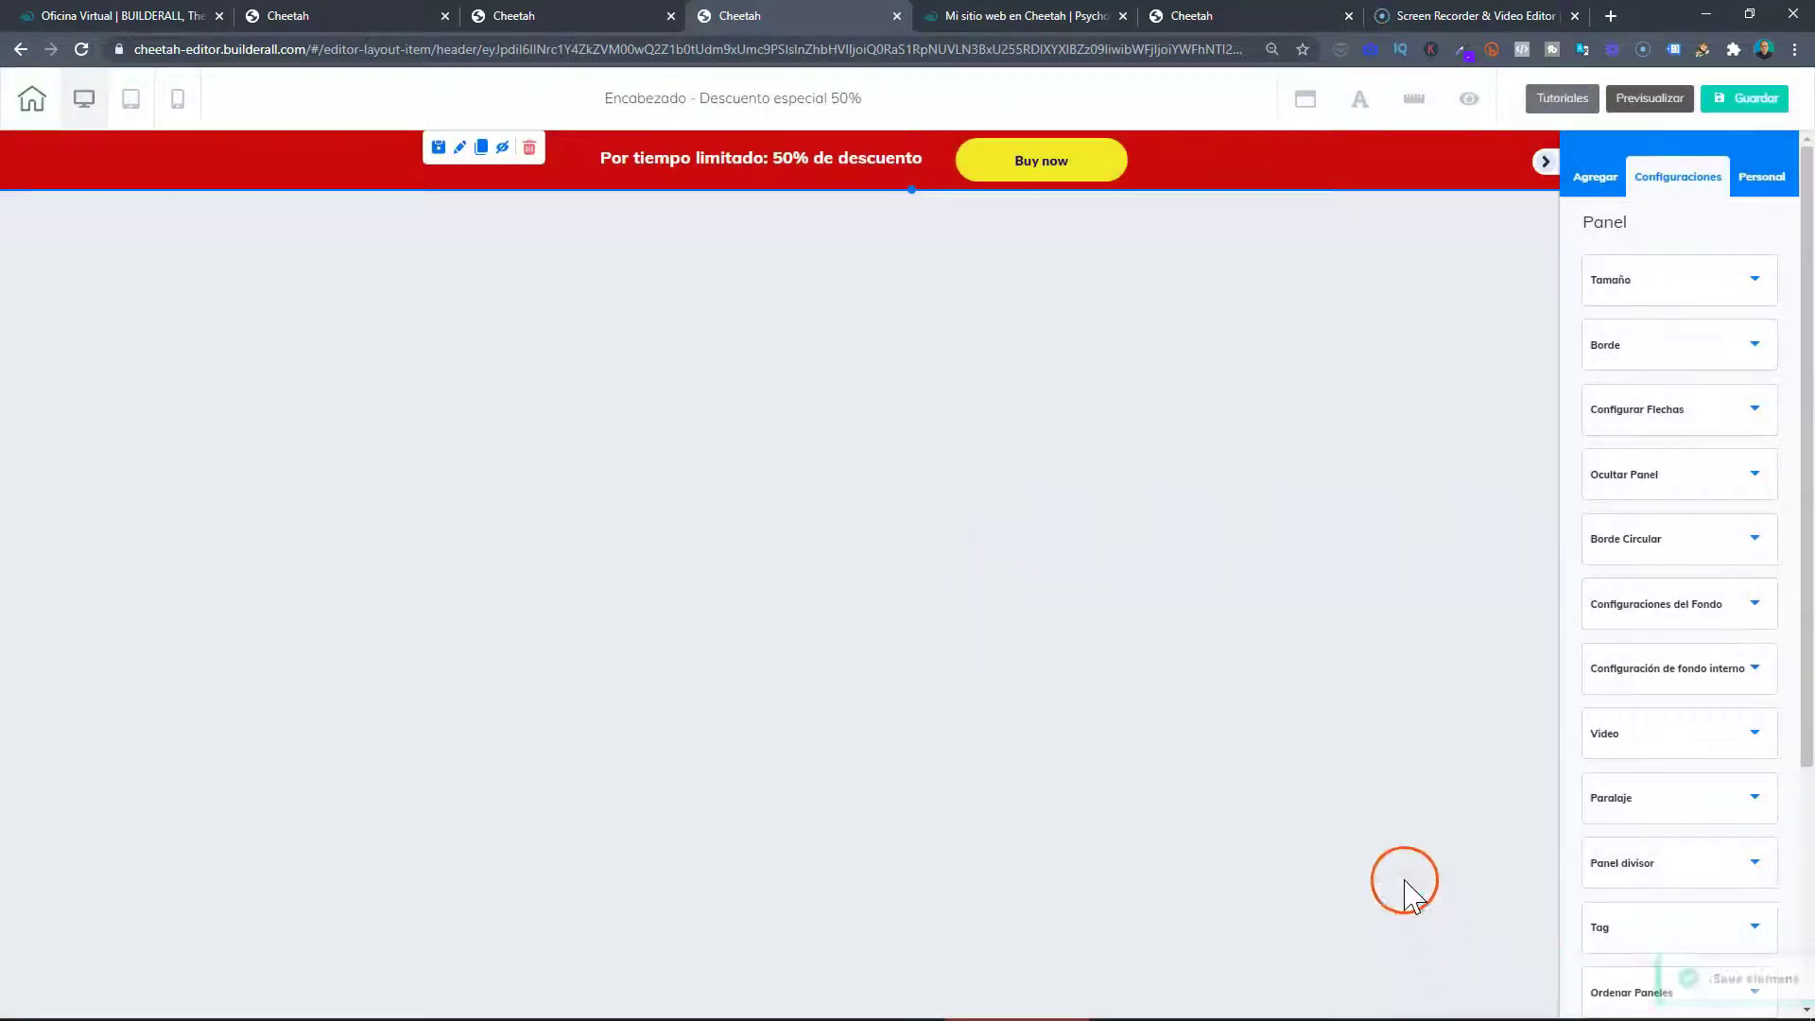
Leave the header editor and open the Psychologist - Home page for editing.
{"action": "left_click", "coordinate": [34, 104]}
{"action": "left_click", "coordinate": [831, 565]}
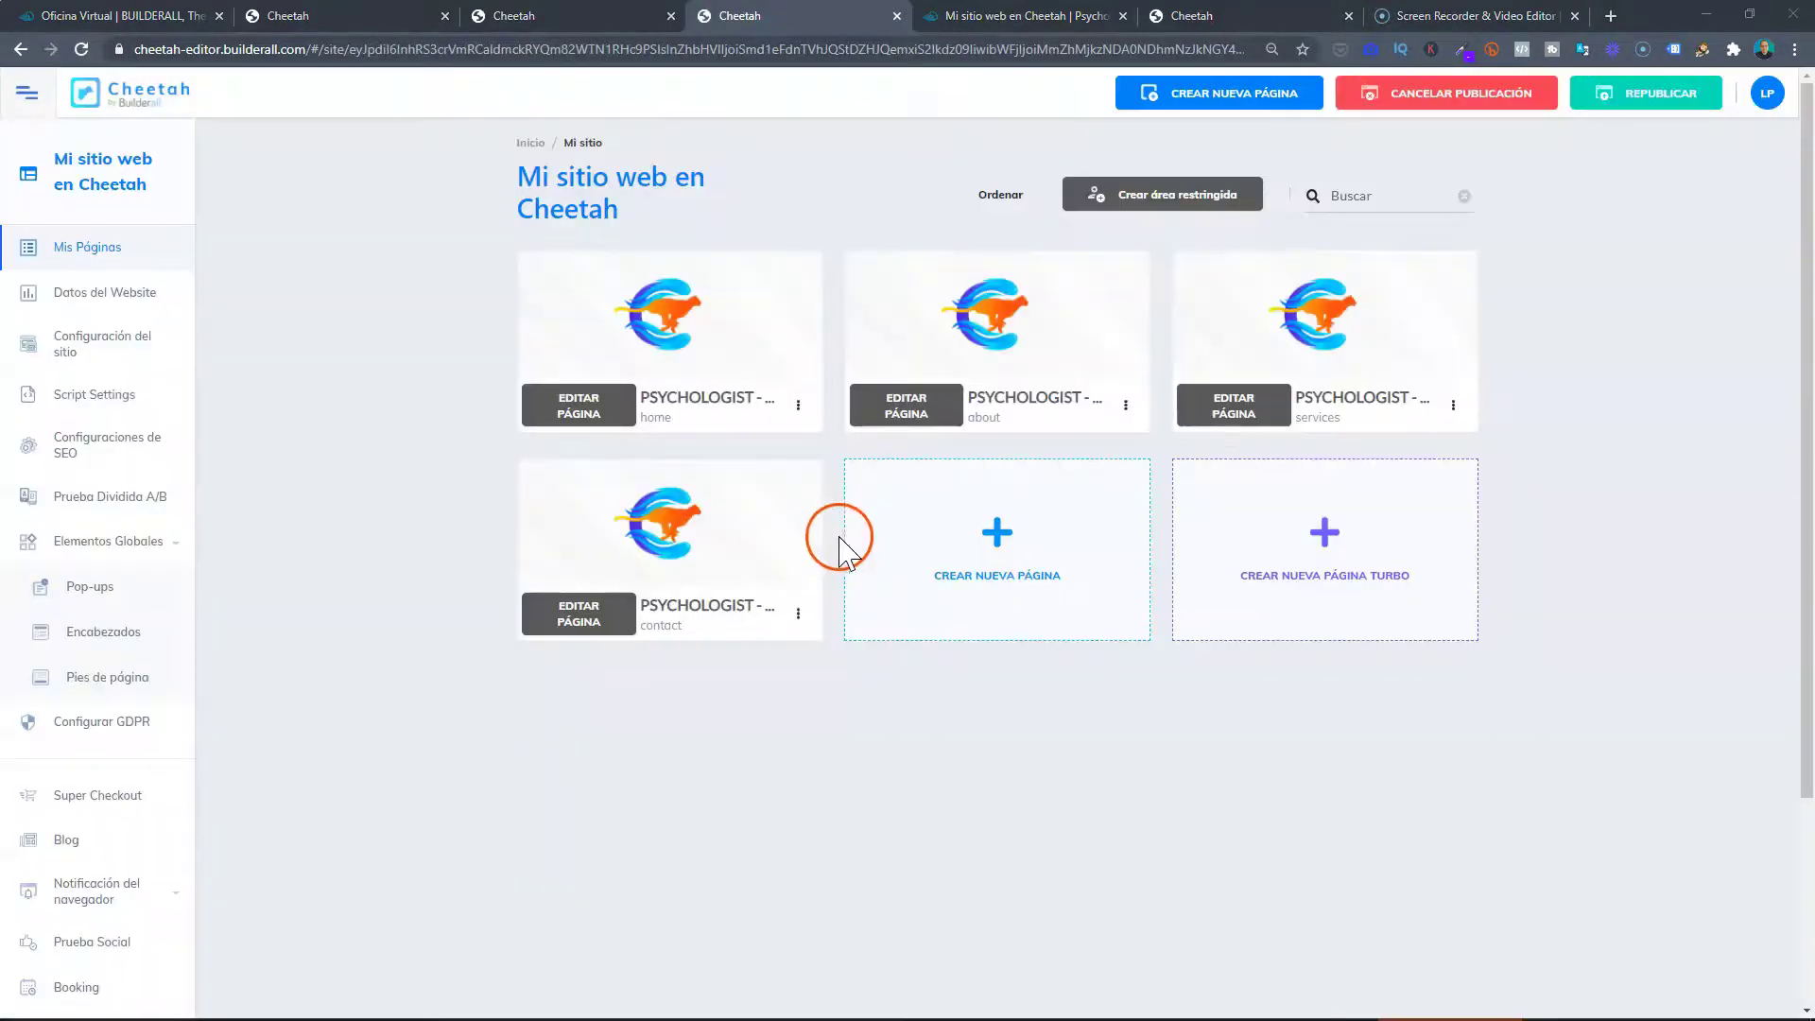
{"action": "mouse_move", "coordinate": [794, 482]}
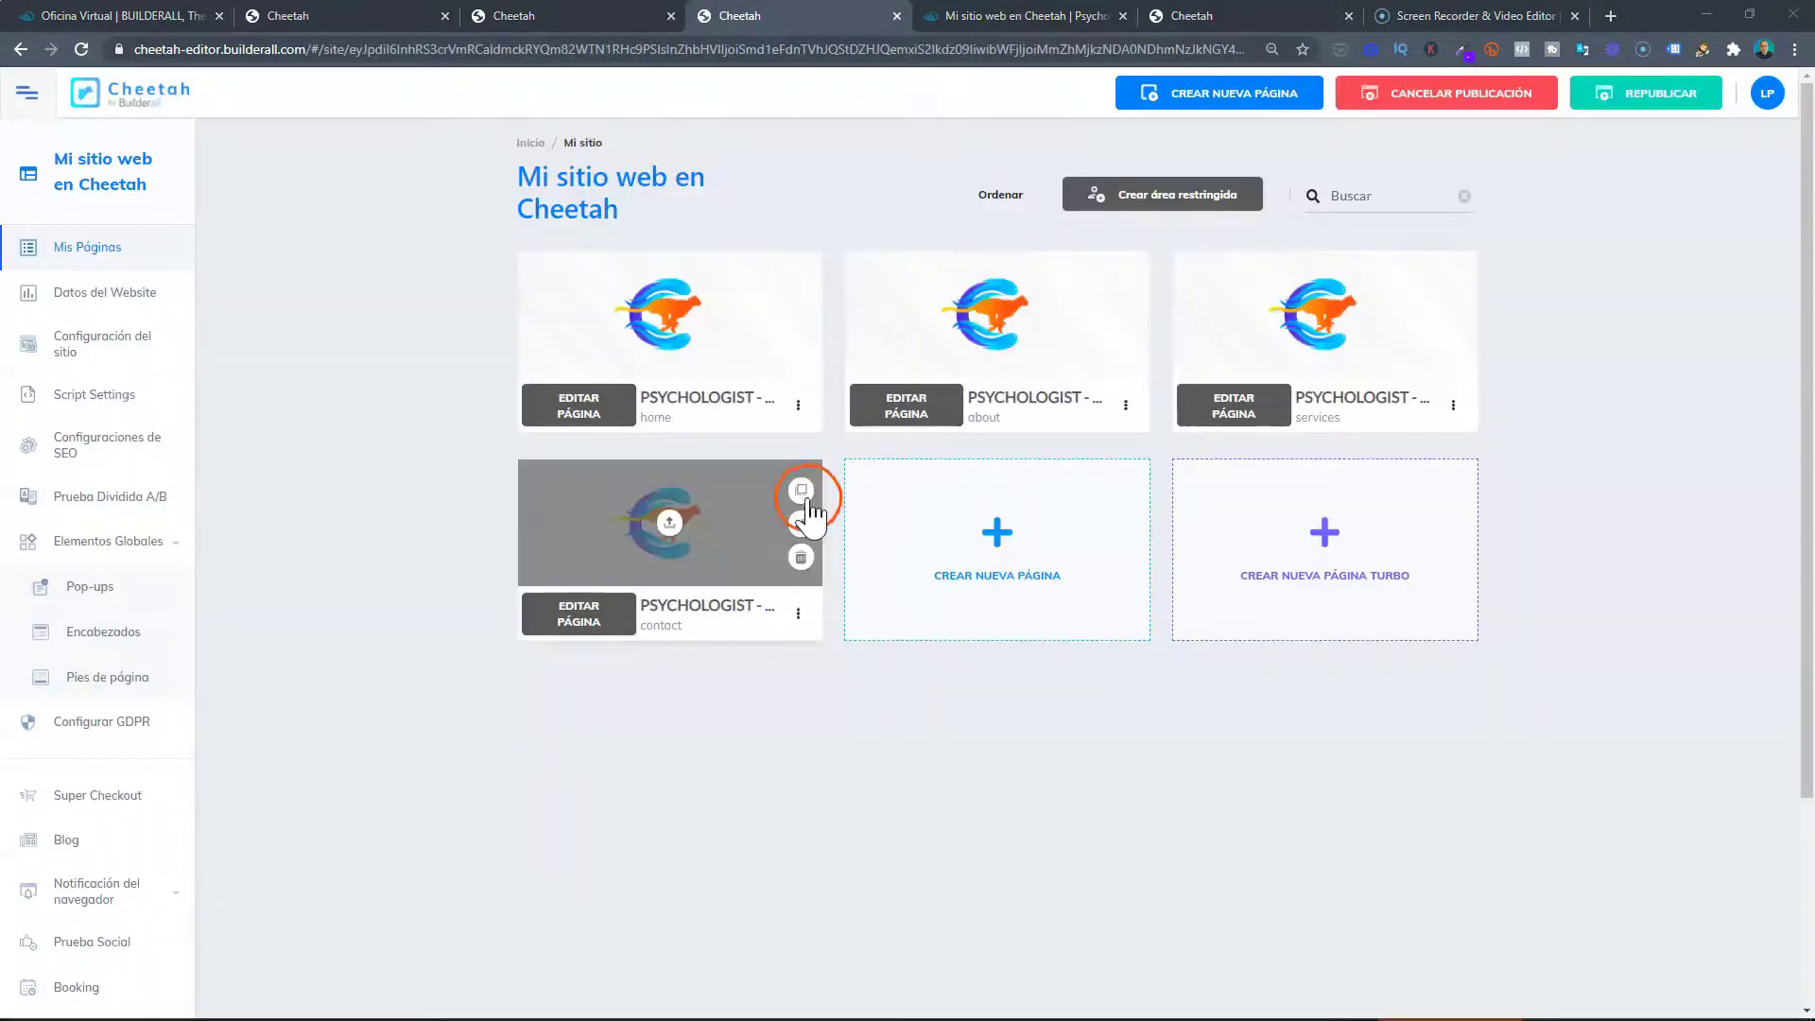
{"action": "left_click", "coordinate": [573, 416]}
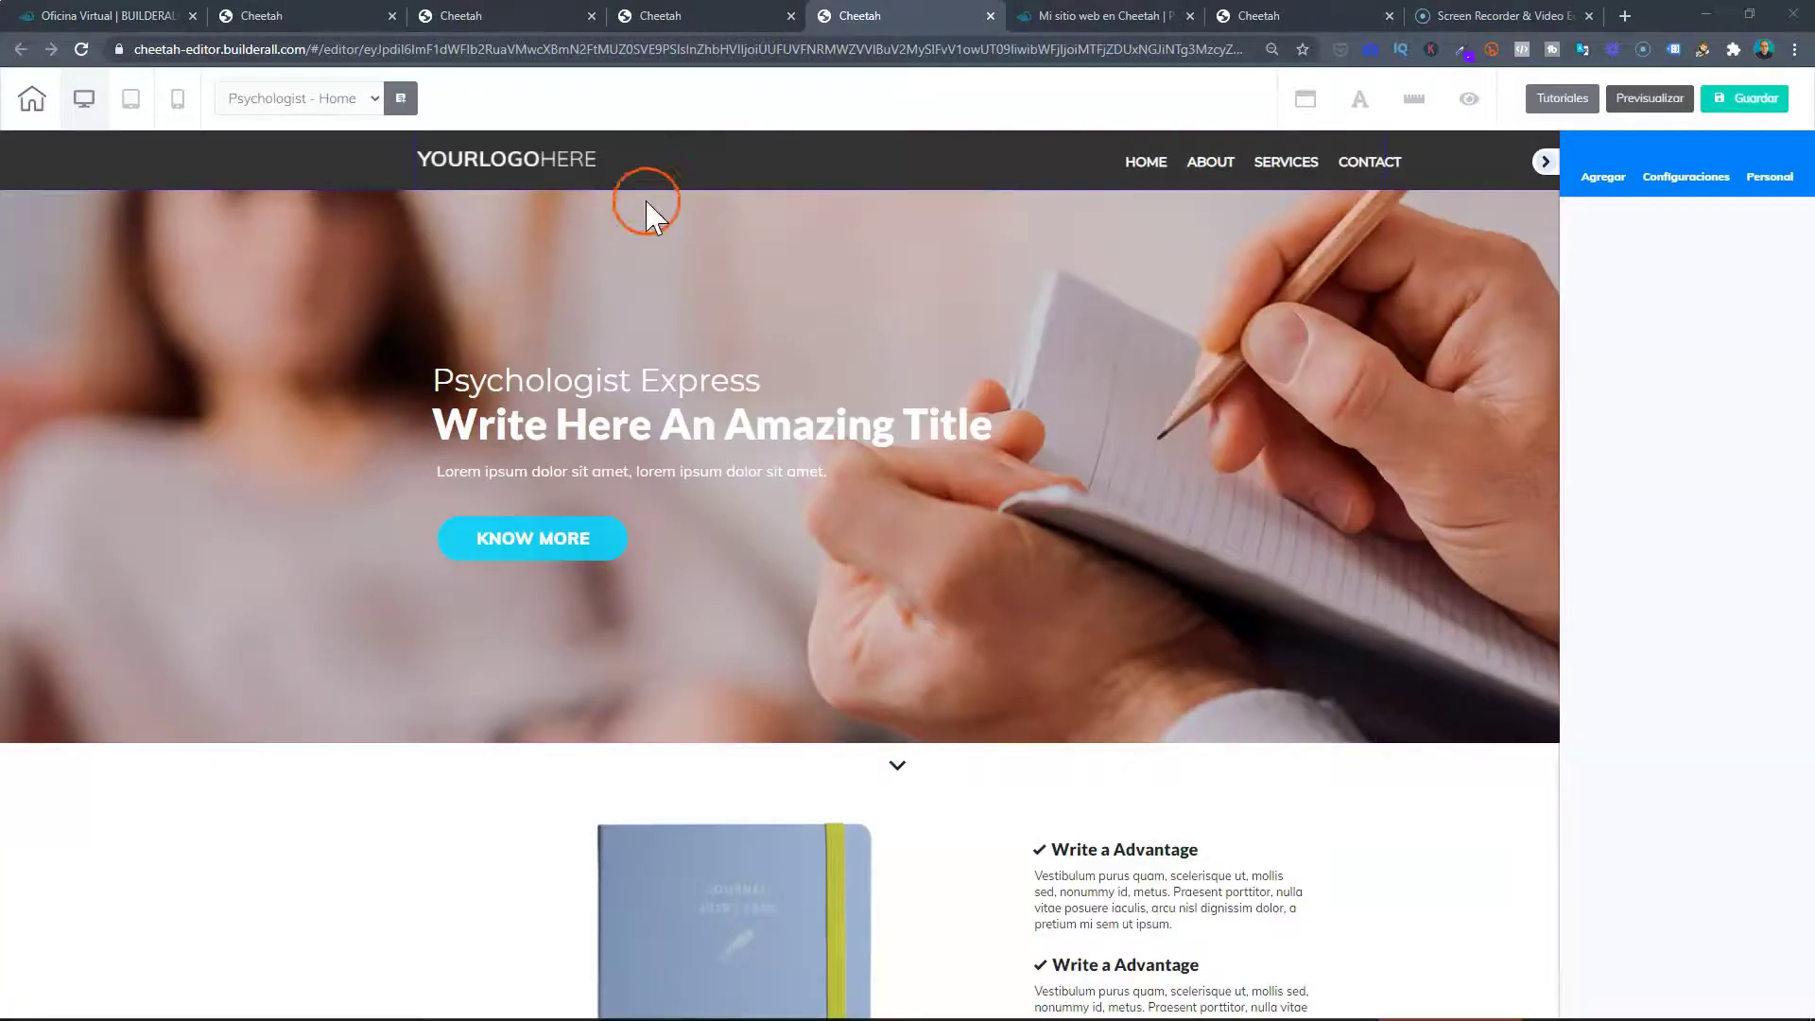
Add the saved personal panel "Descuento especial 50%" to the Psychologist - Home page.
{"action": "left_click", "coordinate": [951, 219]}
{"action": "left_click", "coordinate": [1612, 177]}
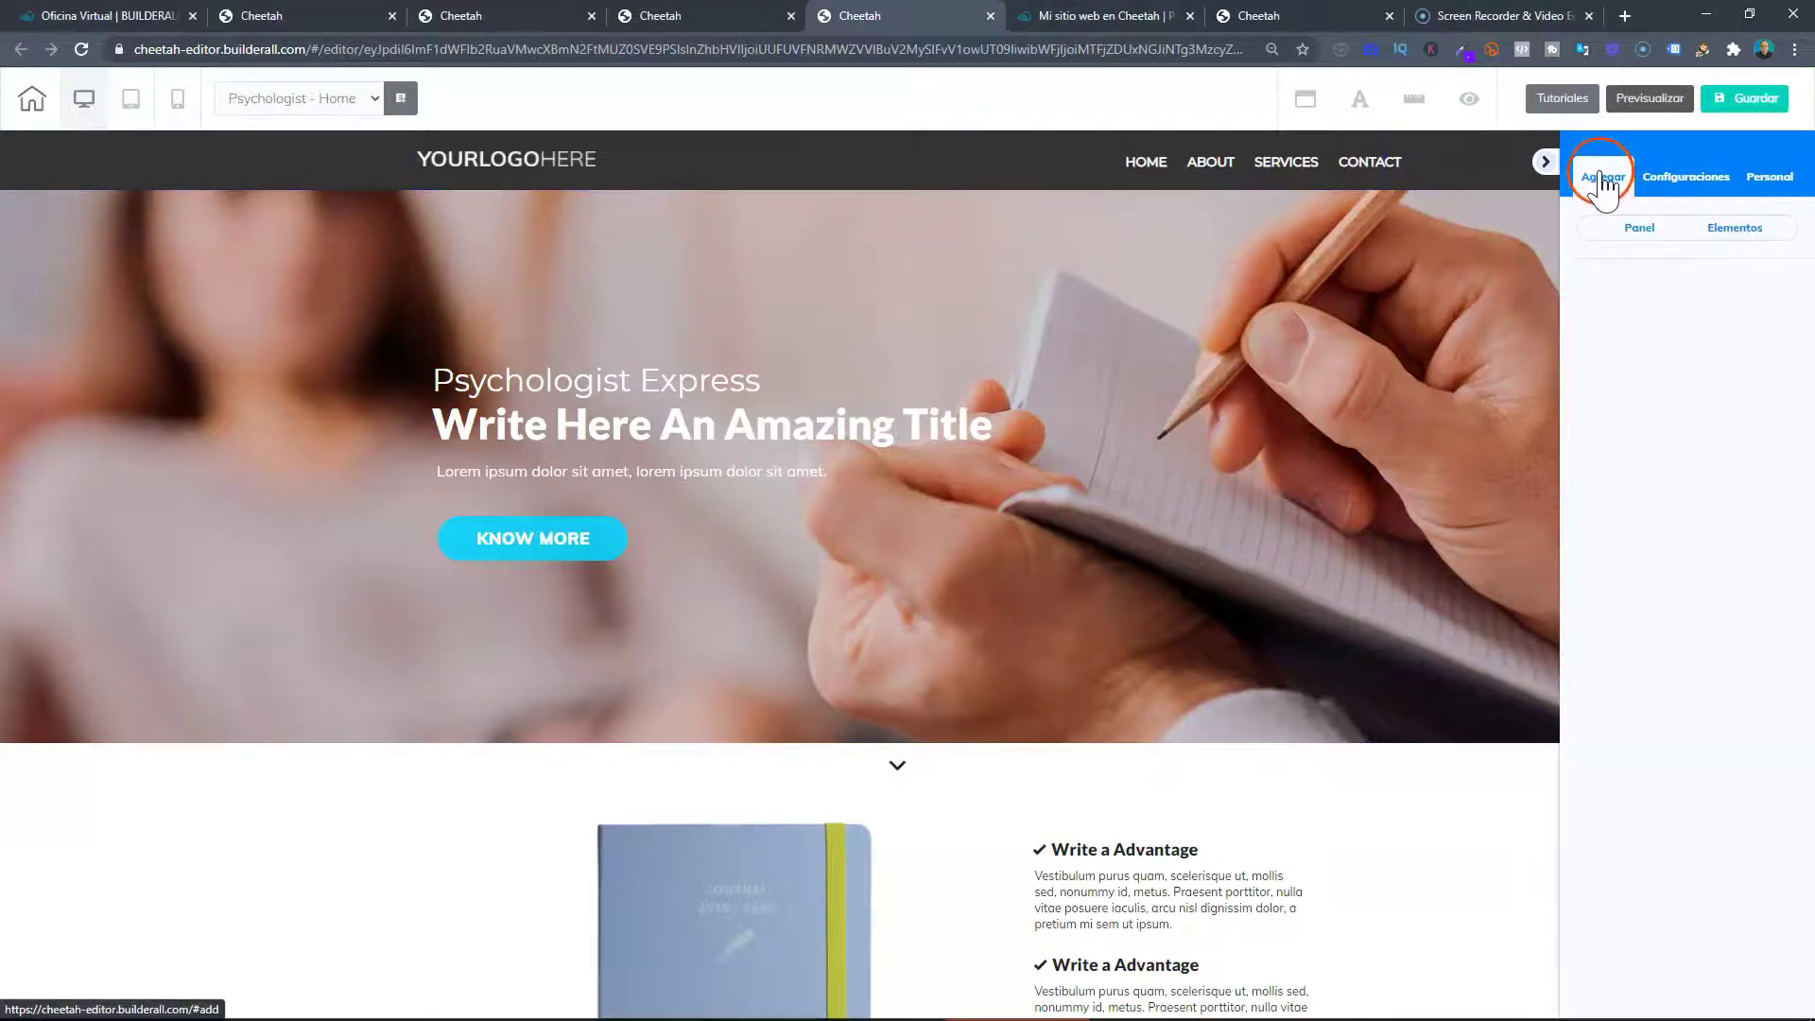
{"action": "left_click", "coordinate": [1711, 232]}
{"action": "left_click", "coordinate": [1649, 231]}
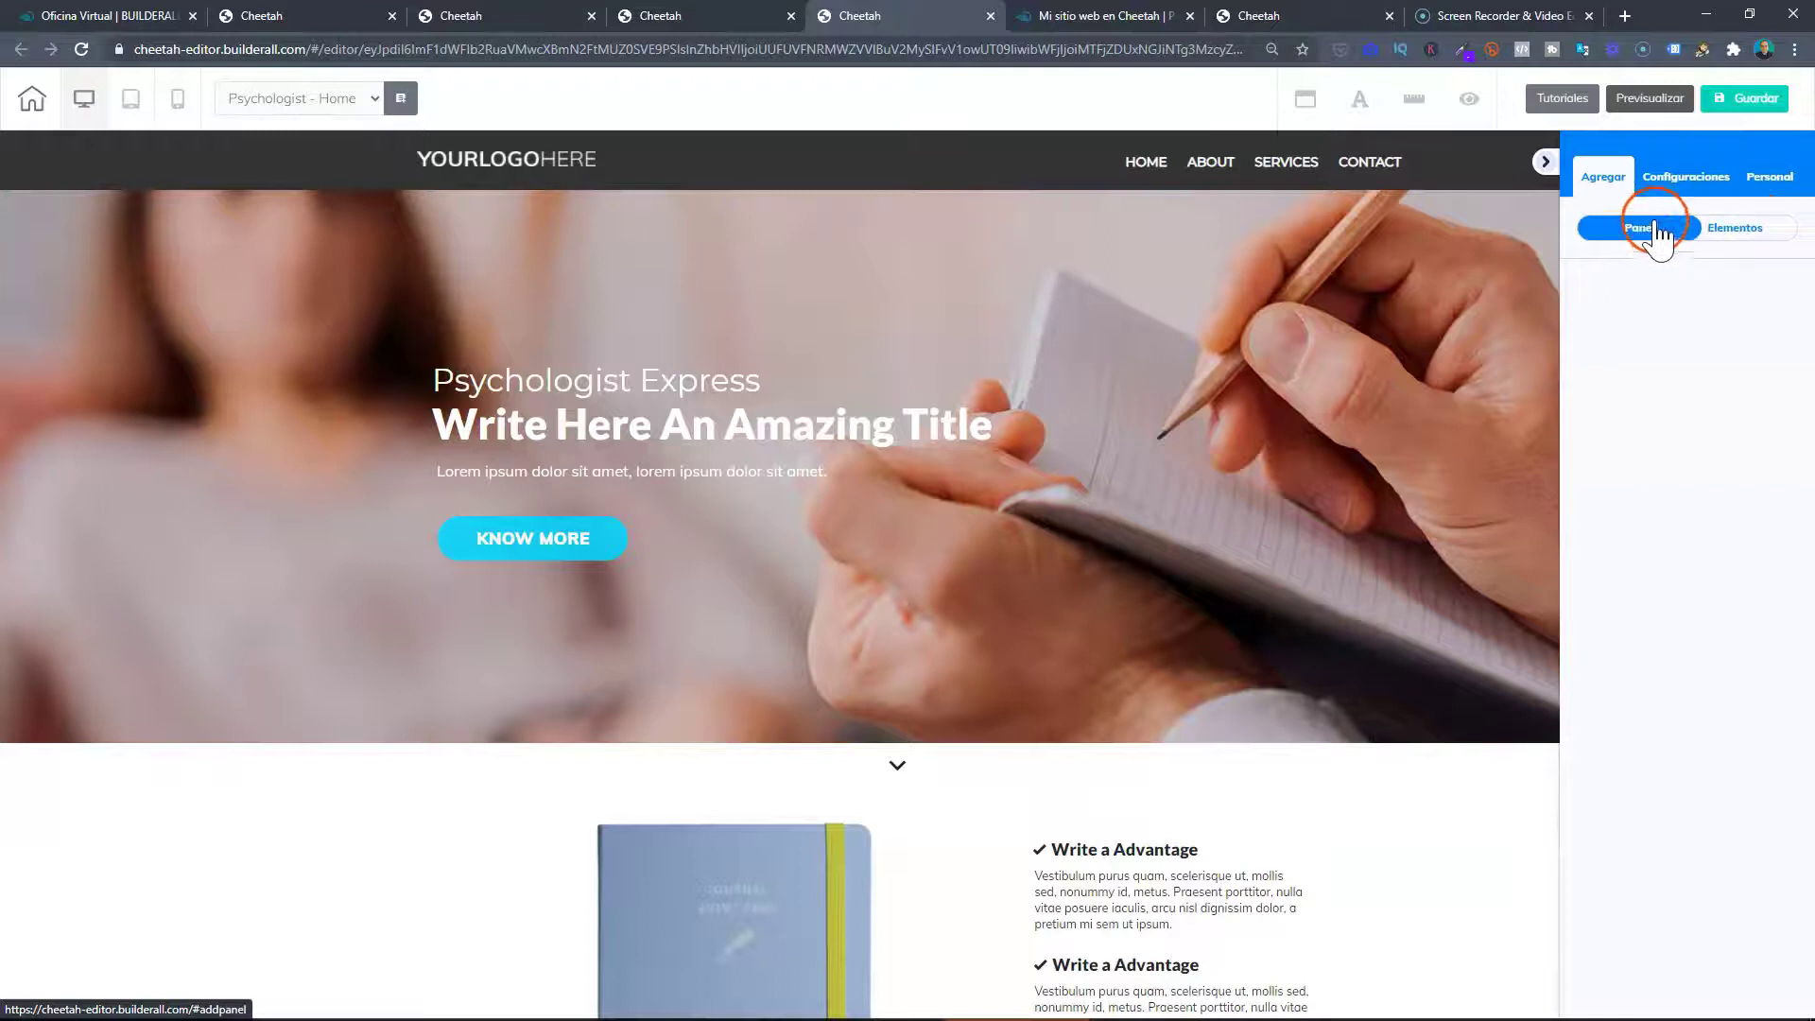
{"action": "left_click", "coordinate": [1770, 182]}
{"action": "left_click", "coordinate": [1618, 244]}
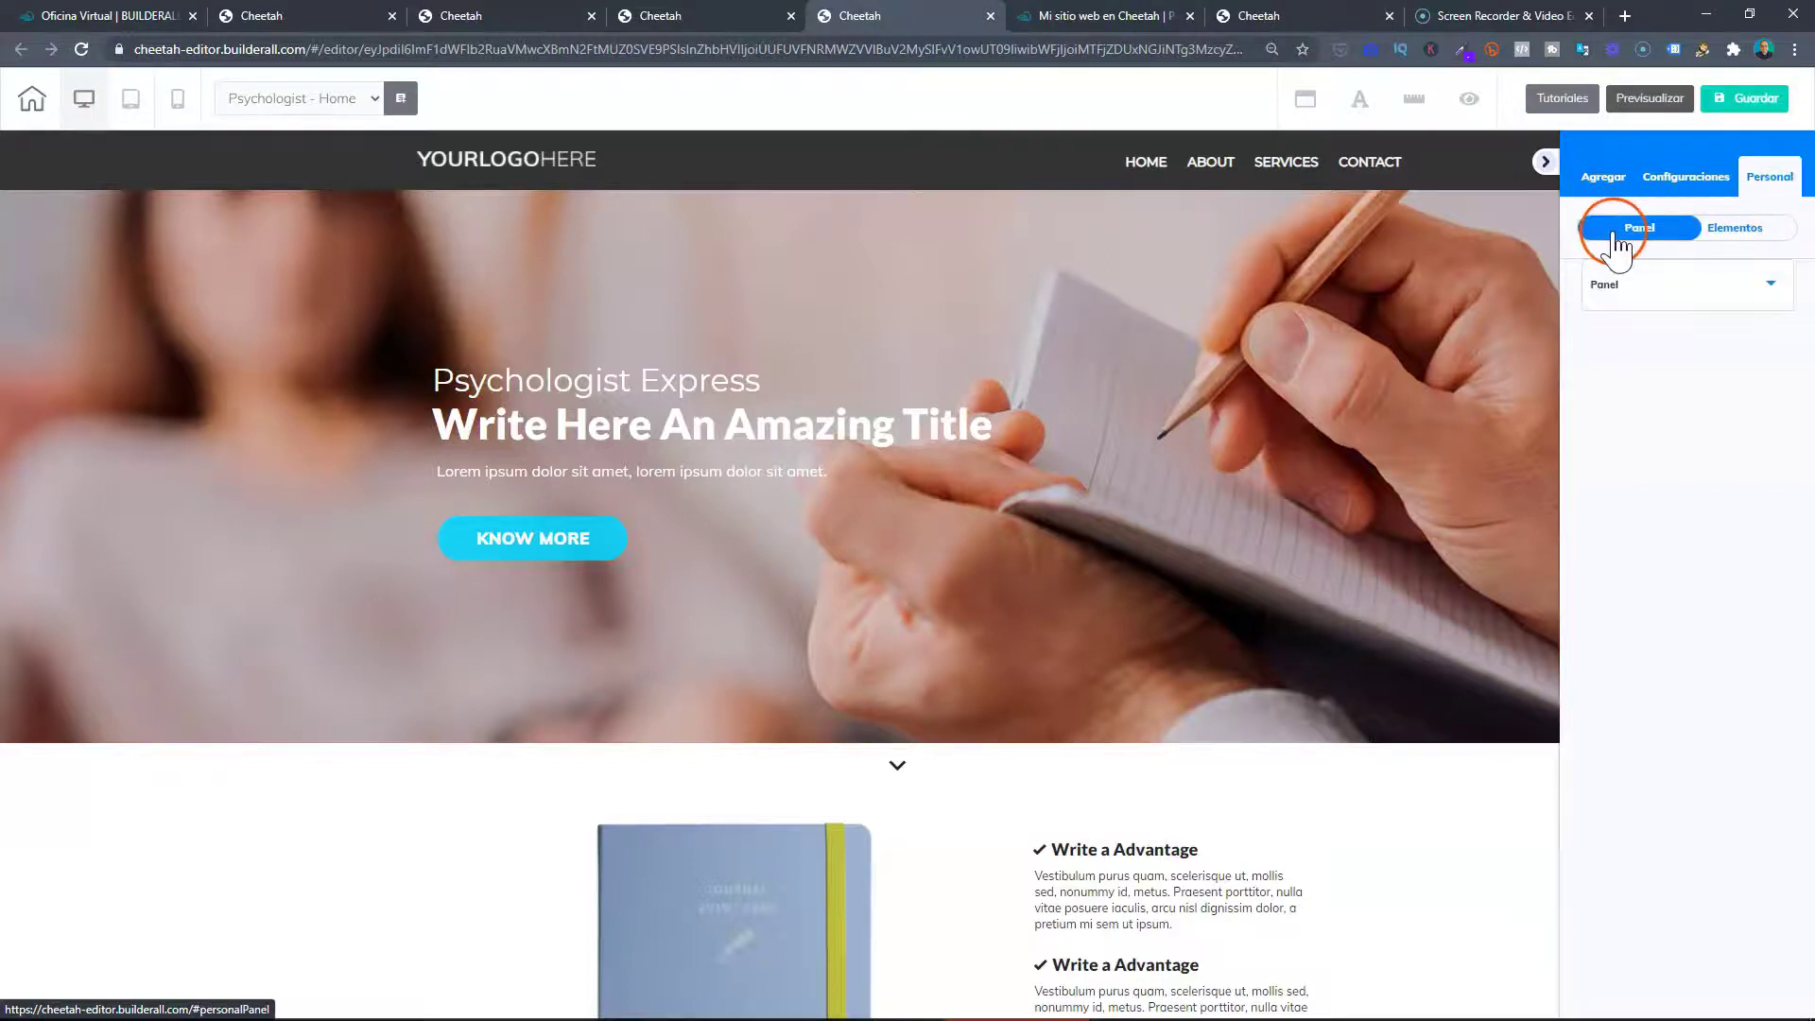
{"action": "left_click", "coordinate": [1639, 285]}
{"action": "scroll", "coordinate": [1621, 496], "scroll_direction": "down", "scroll_amount": 5}
{"action": "left_click_drag", "start_coordinate": [1664, 827], "coordinate": [1691, 978]}
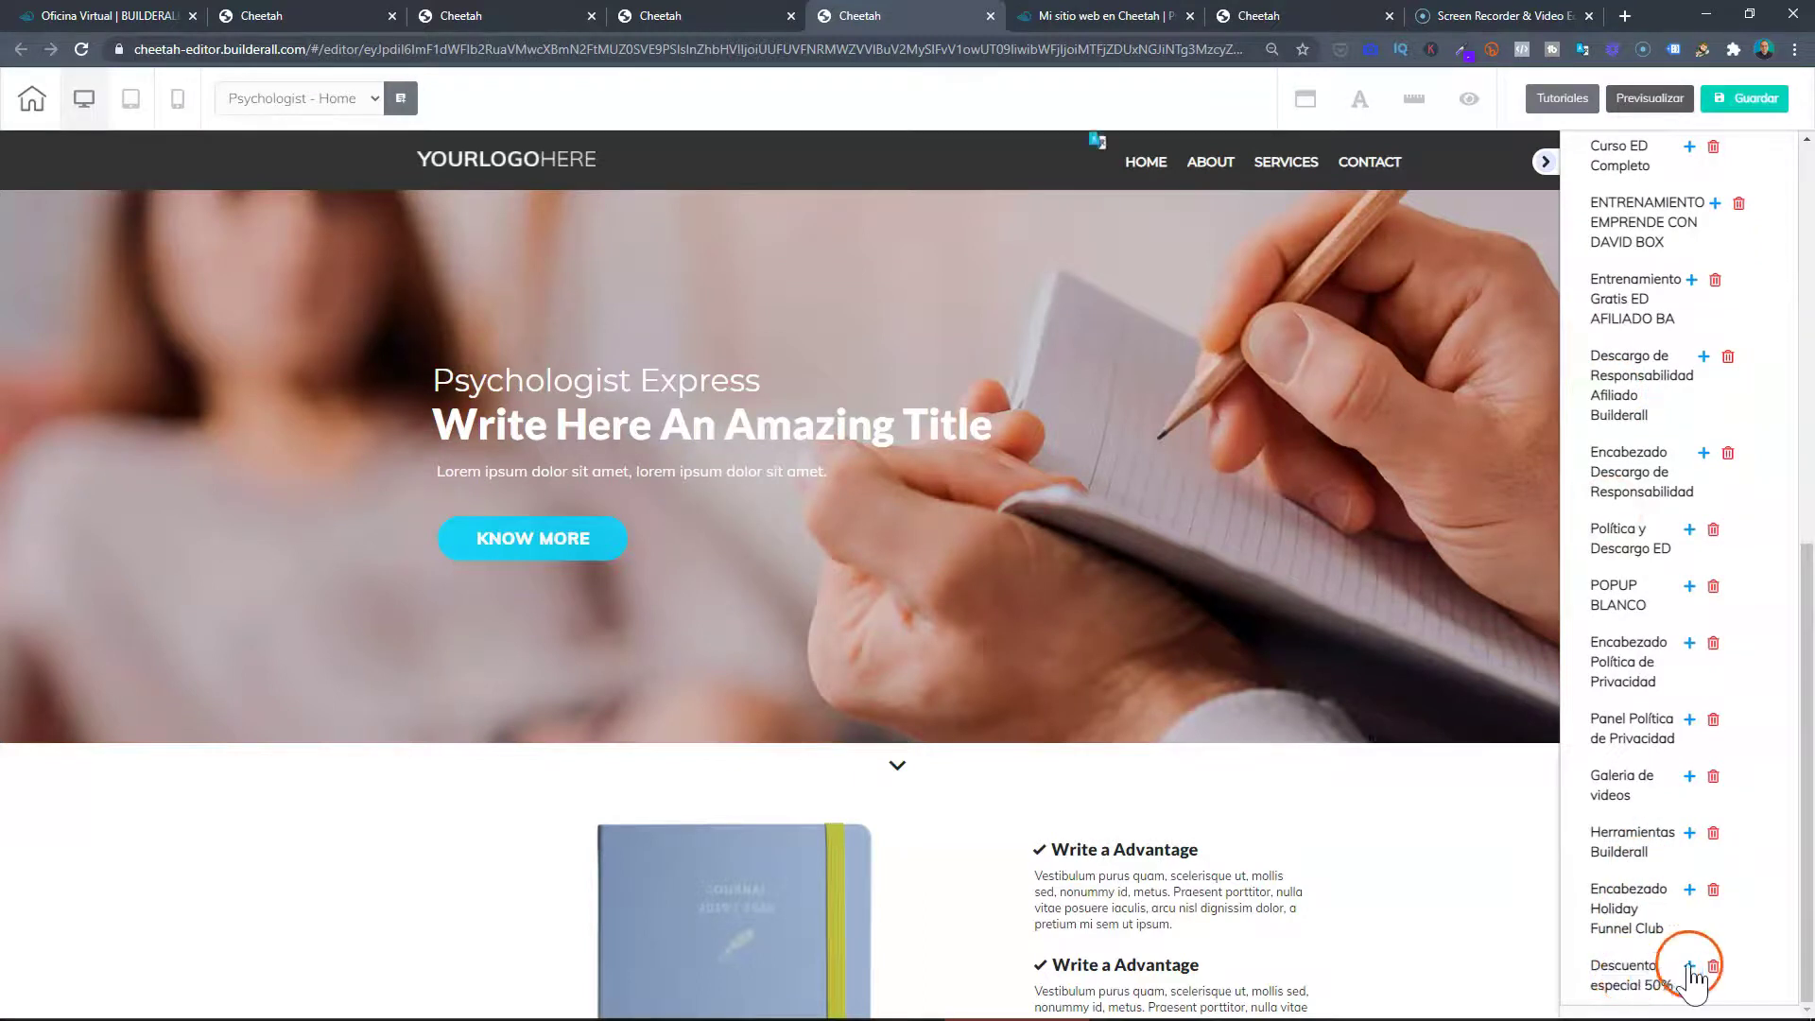
{"action": "left_click", "coordinate": [1690, 966]}
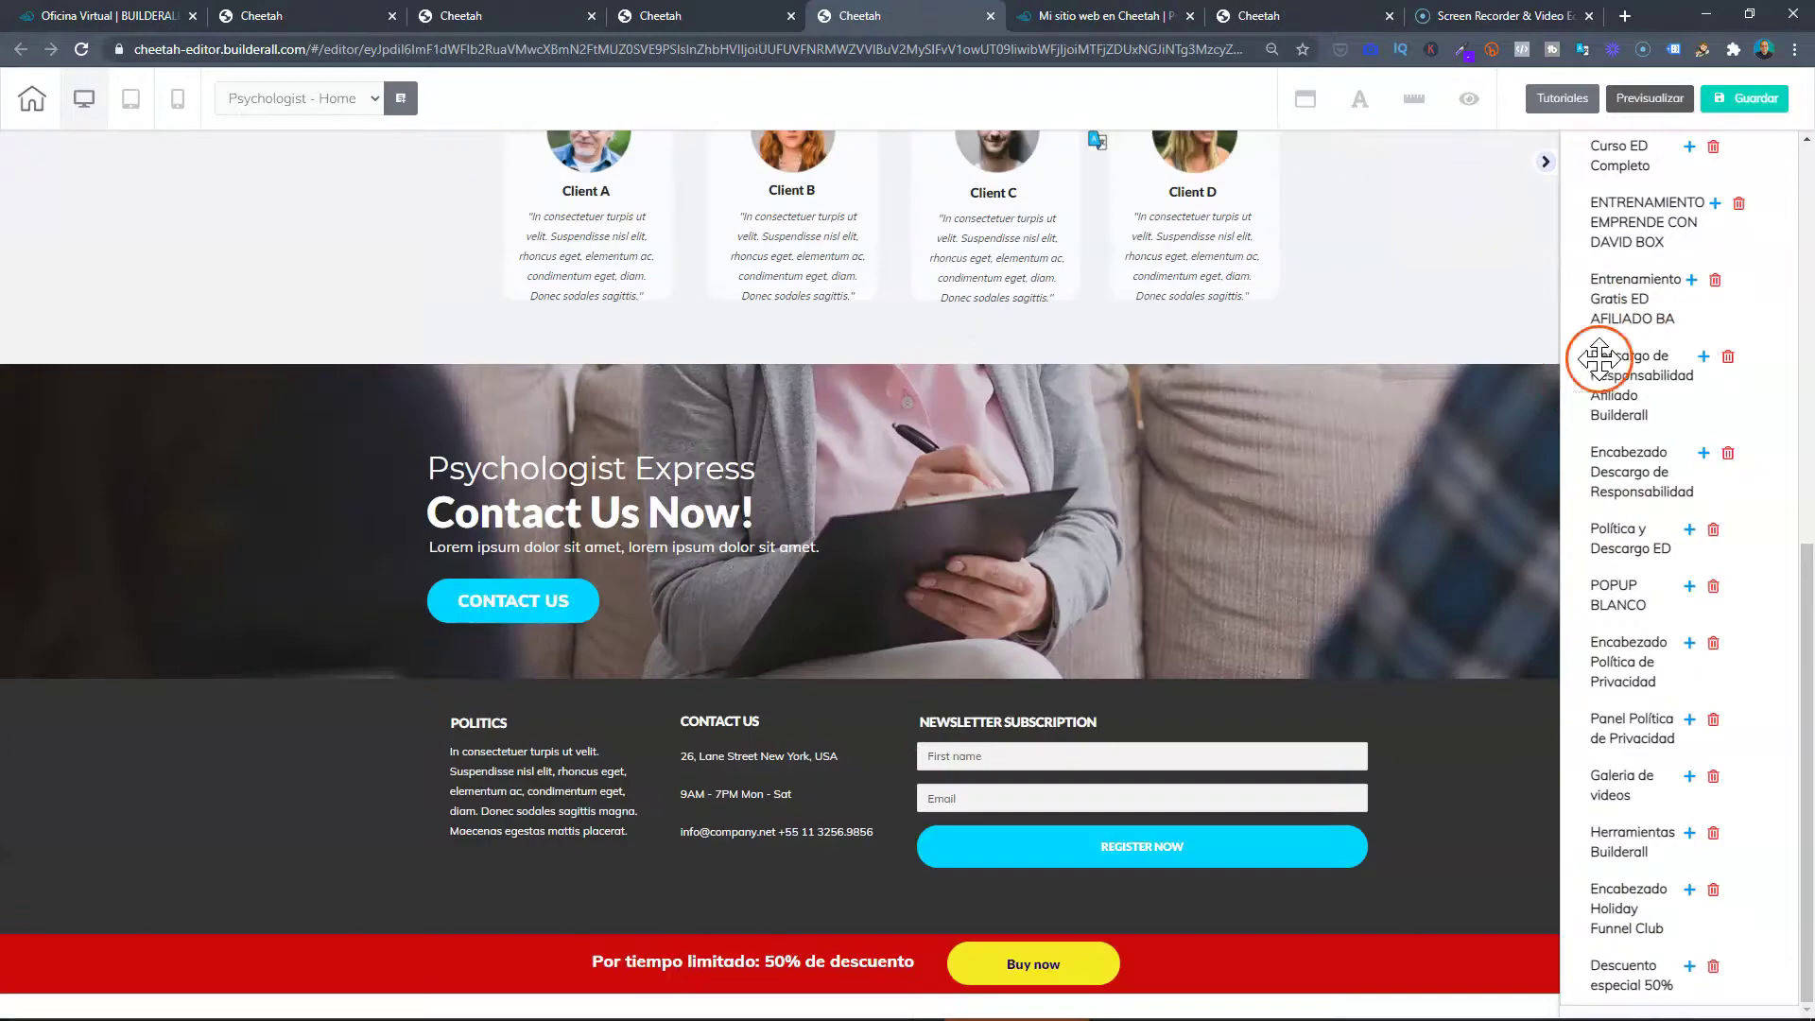
Reorder the page's panels so the red discount panel sits first, above the logo and navigation panel.
{"action": "left_click", "coordinate": [518, 978]}
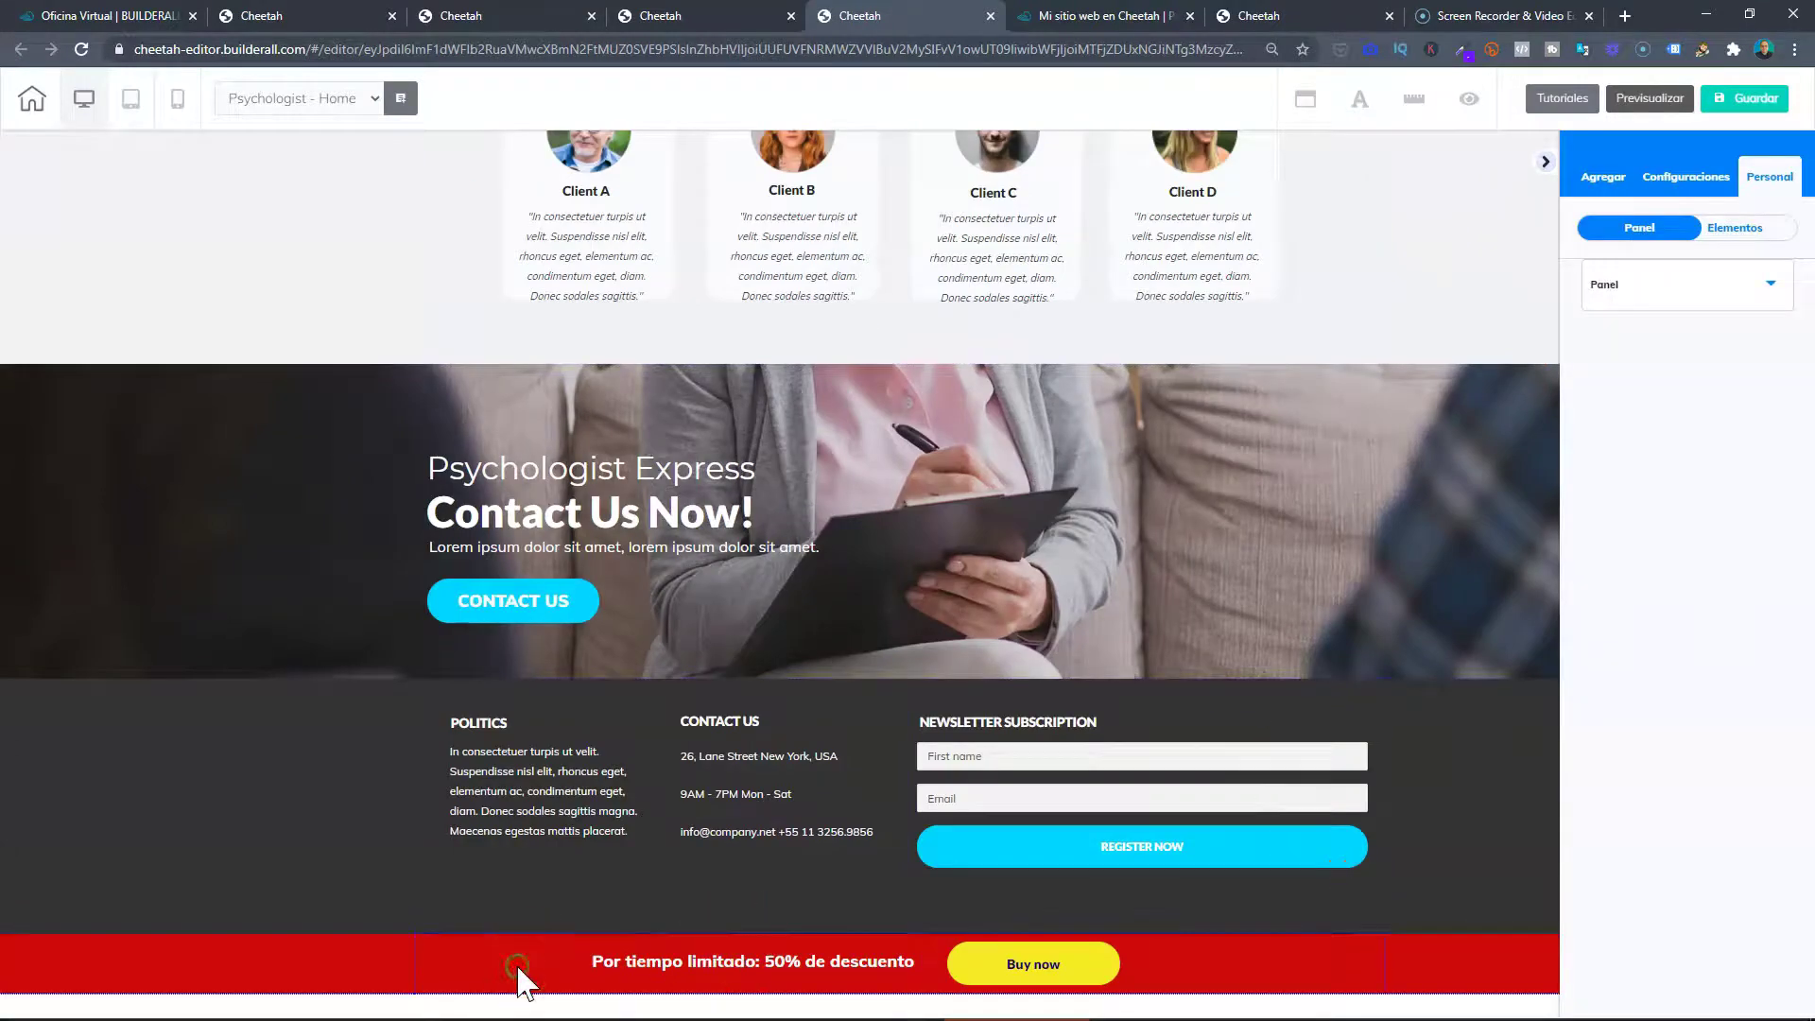
{"action": "left_click", "coordinate": [965, 842]}
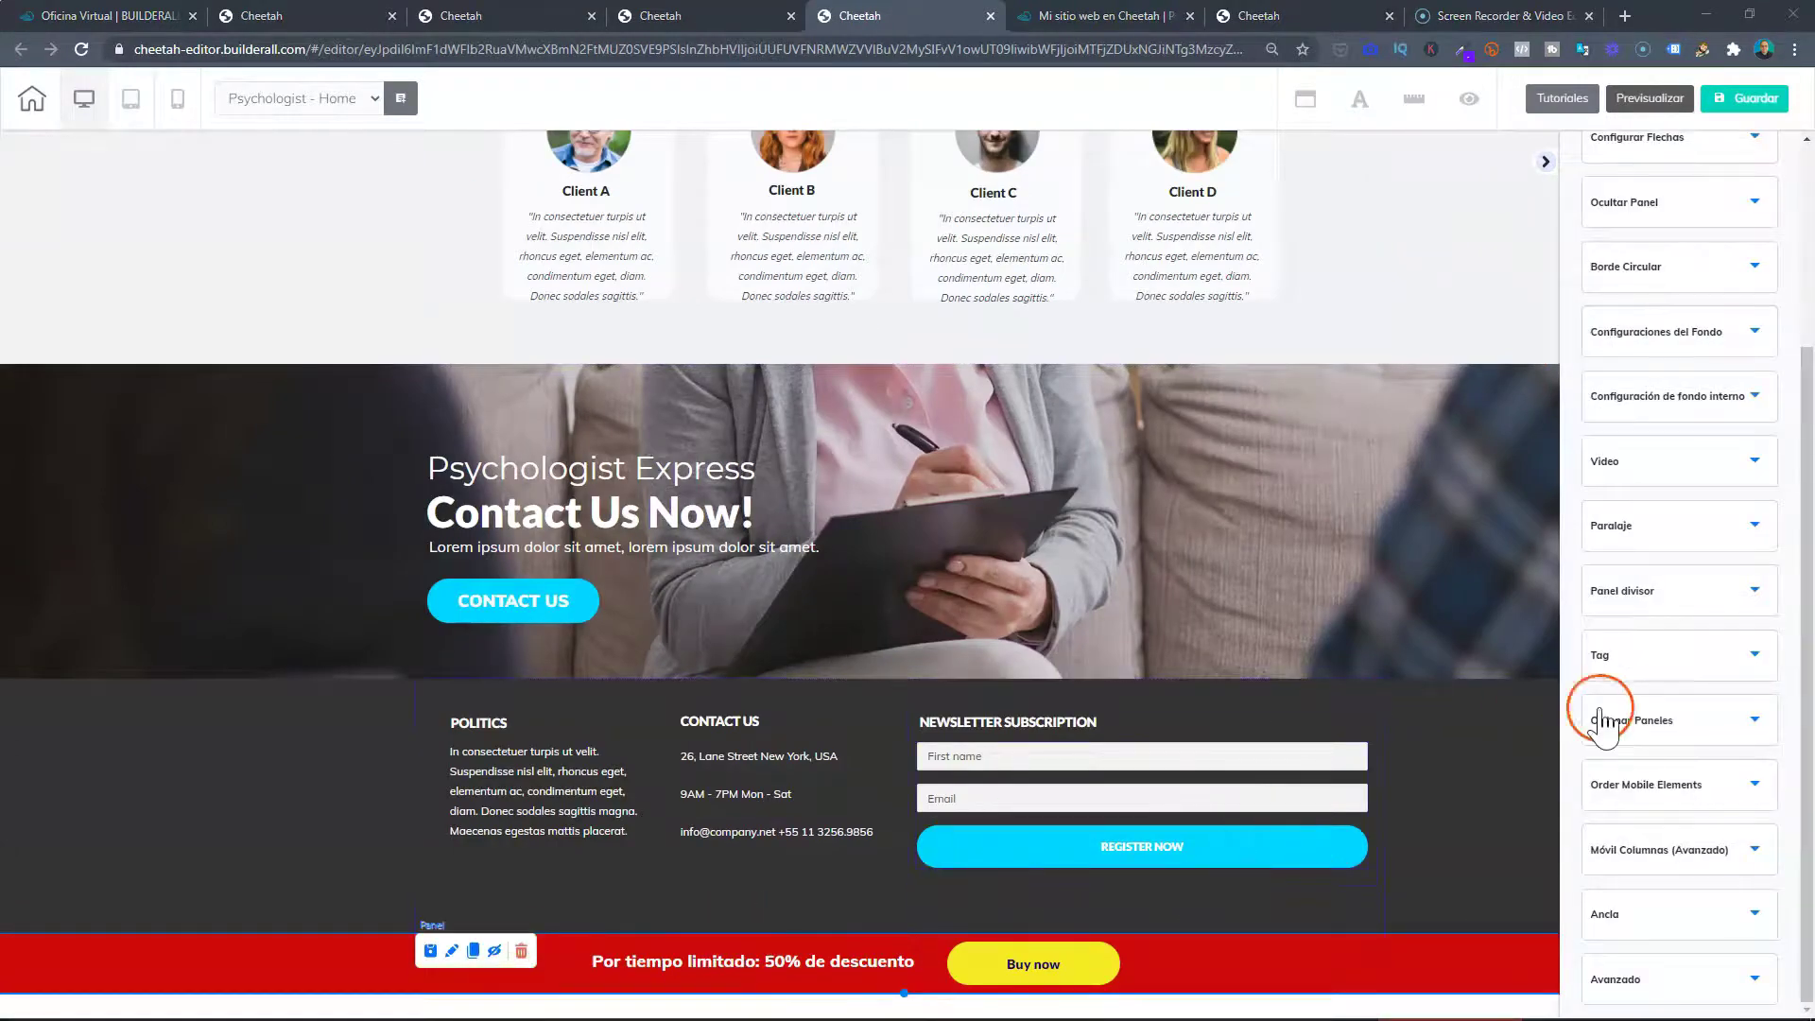
{"action": "left_click", "coordinate": [1668, 728]}
{"action": "scroll", "coordinate": [1671, 747], "scroll_direction": "down", "scroll_amount": 4}
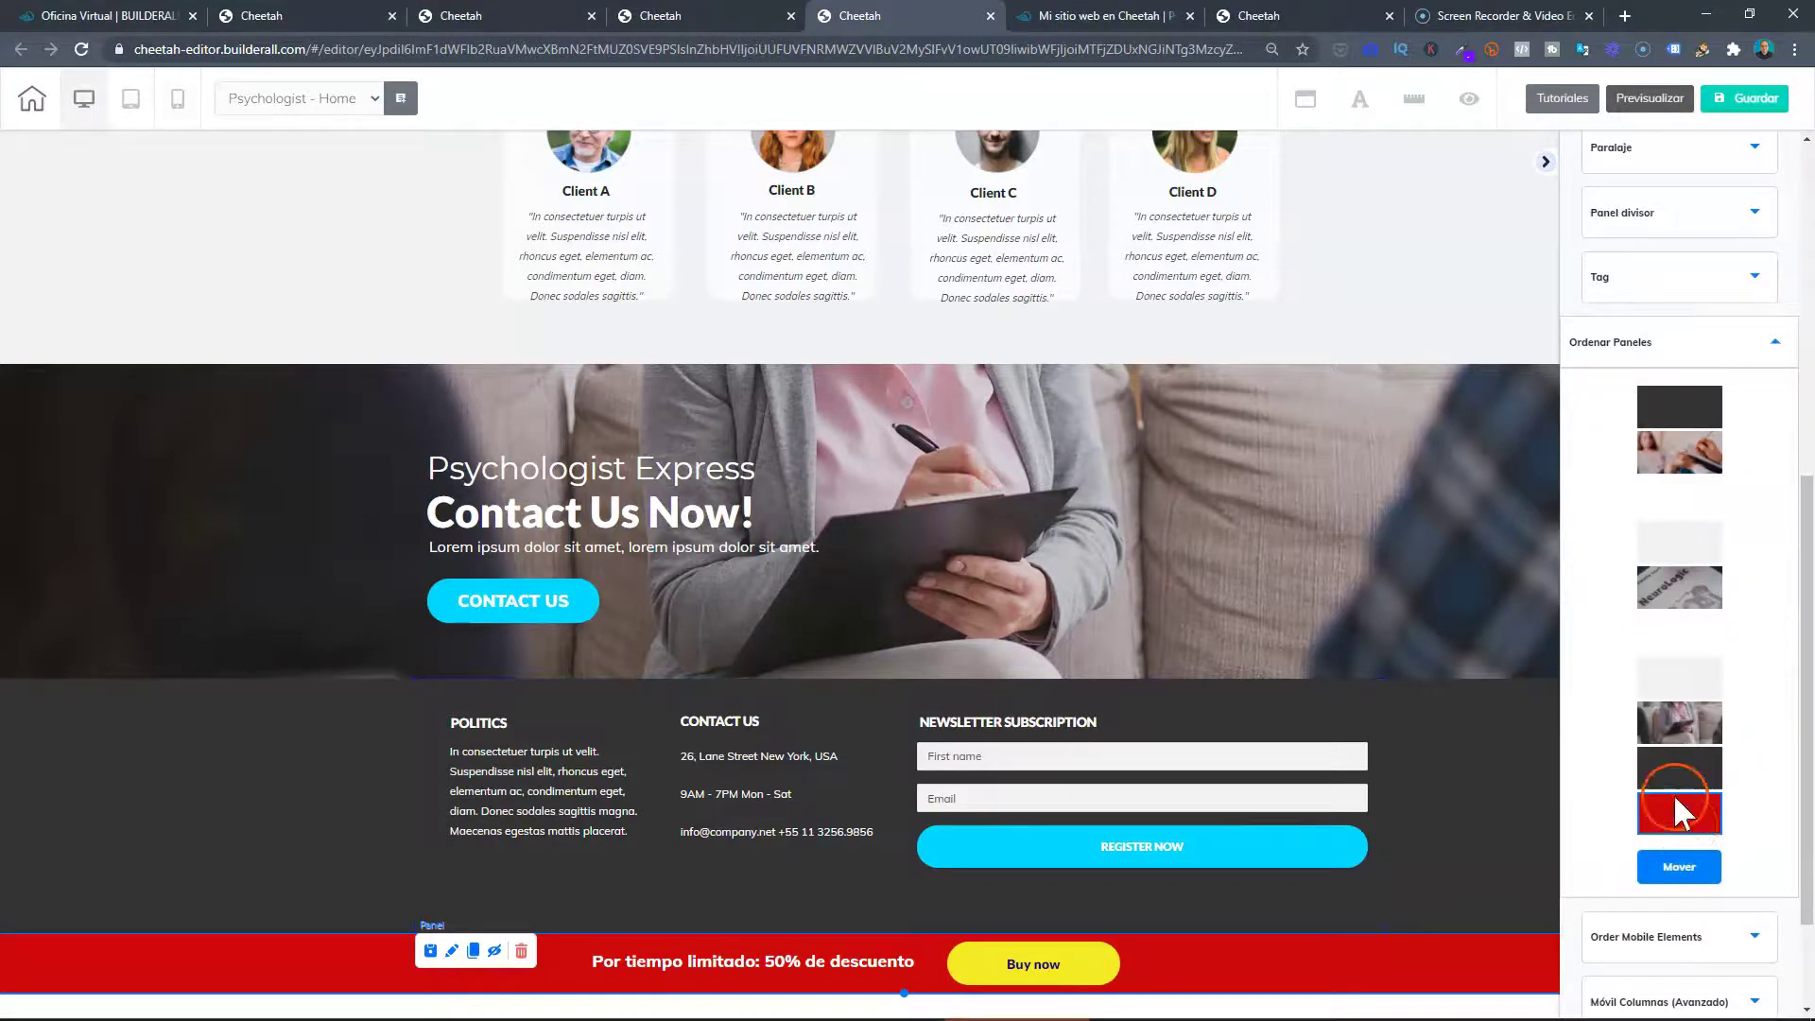
{"action": "left_click_drag", "start_coordinate": [1681, 814], "coordinate": [1681, 397]}
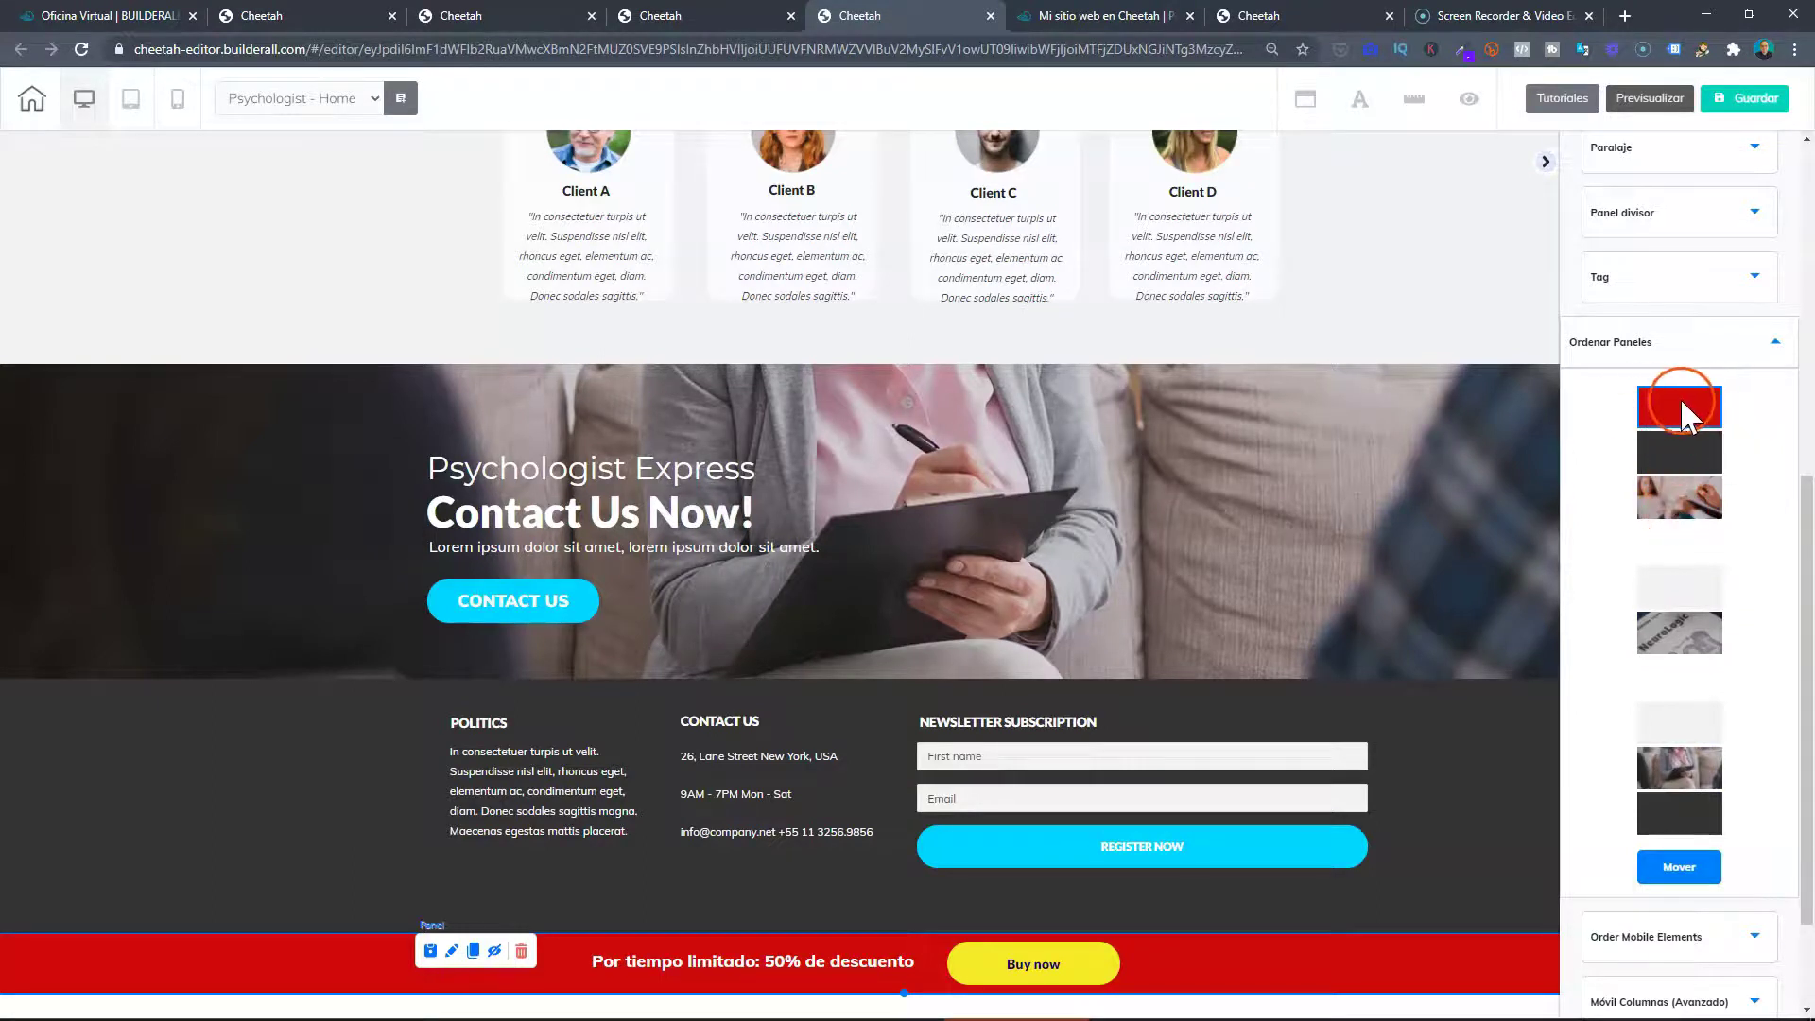
{"action": "left_click", "coordinate": [1687, 867]}
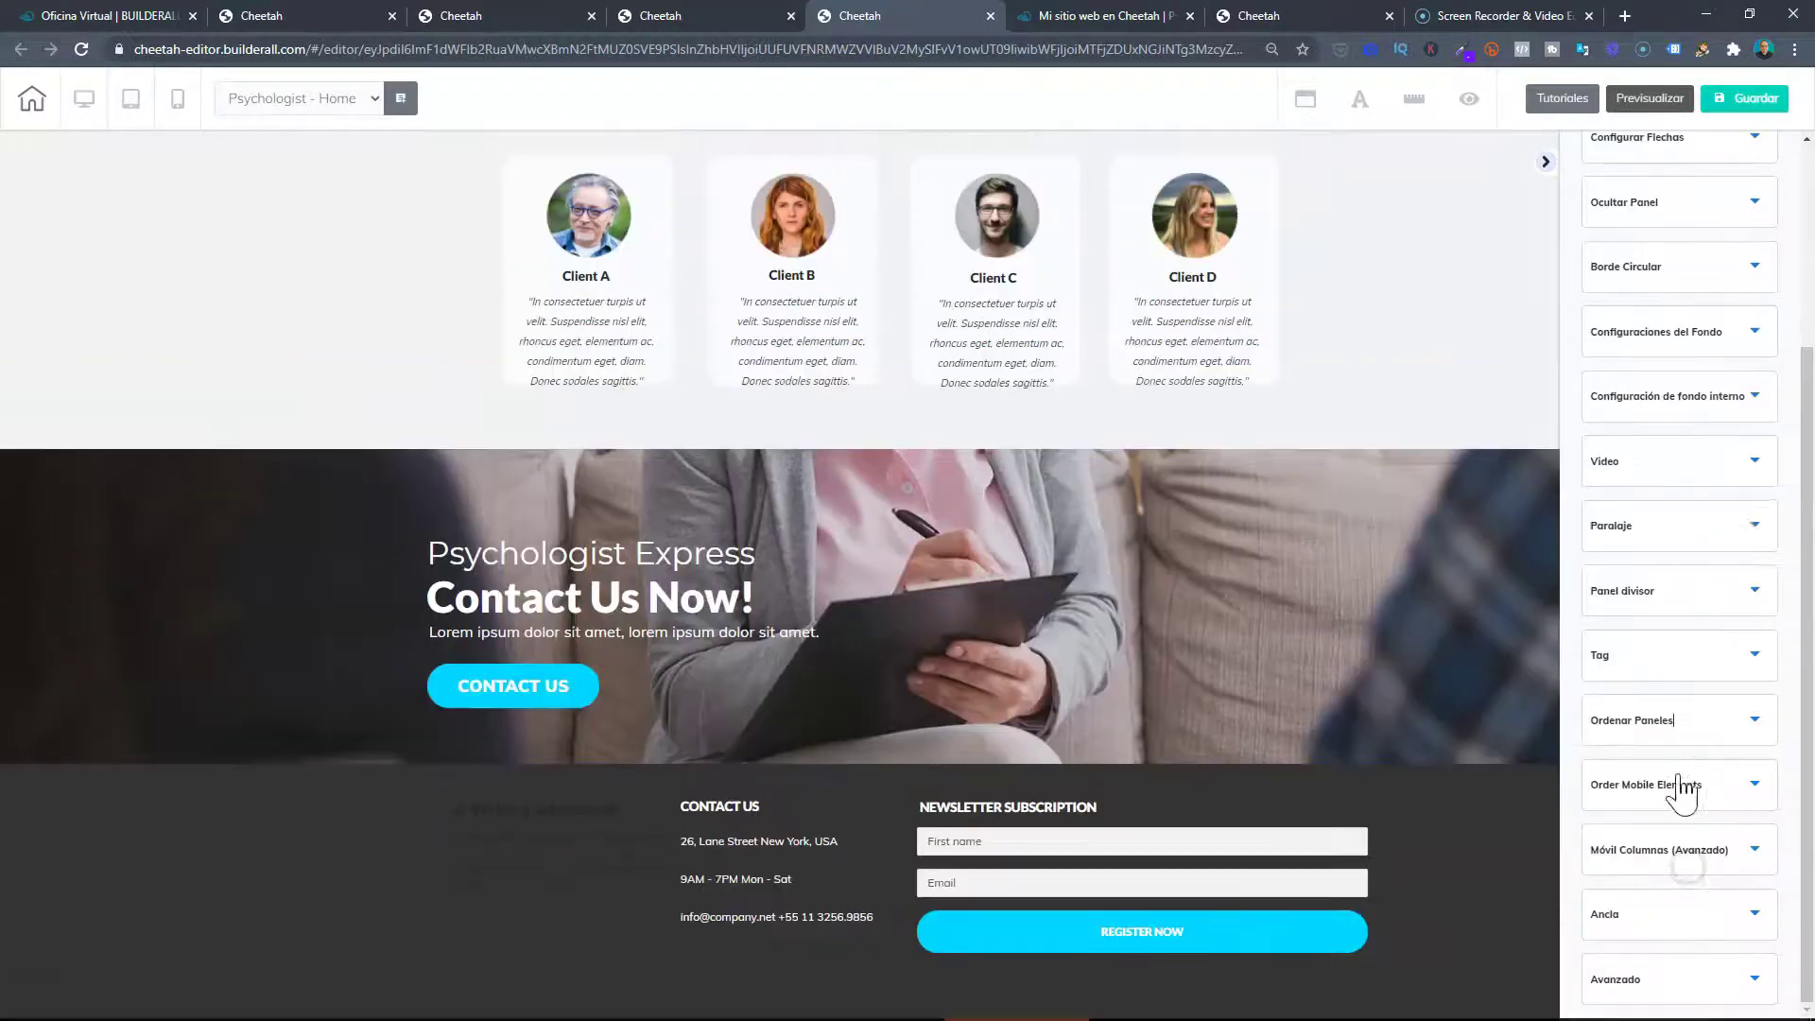
{"action": "scroll", "coordinate": [1806, 534], "scroll_direction": "up", "scroll_amount": 3}
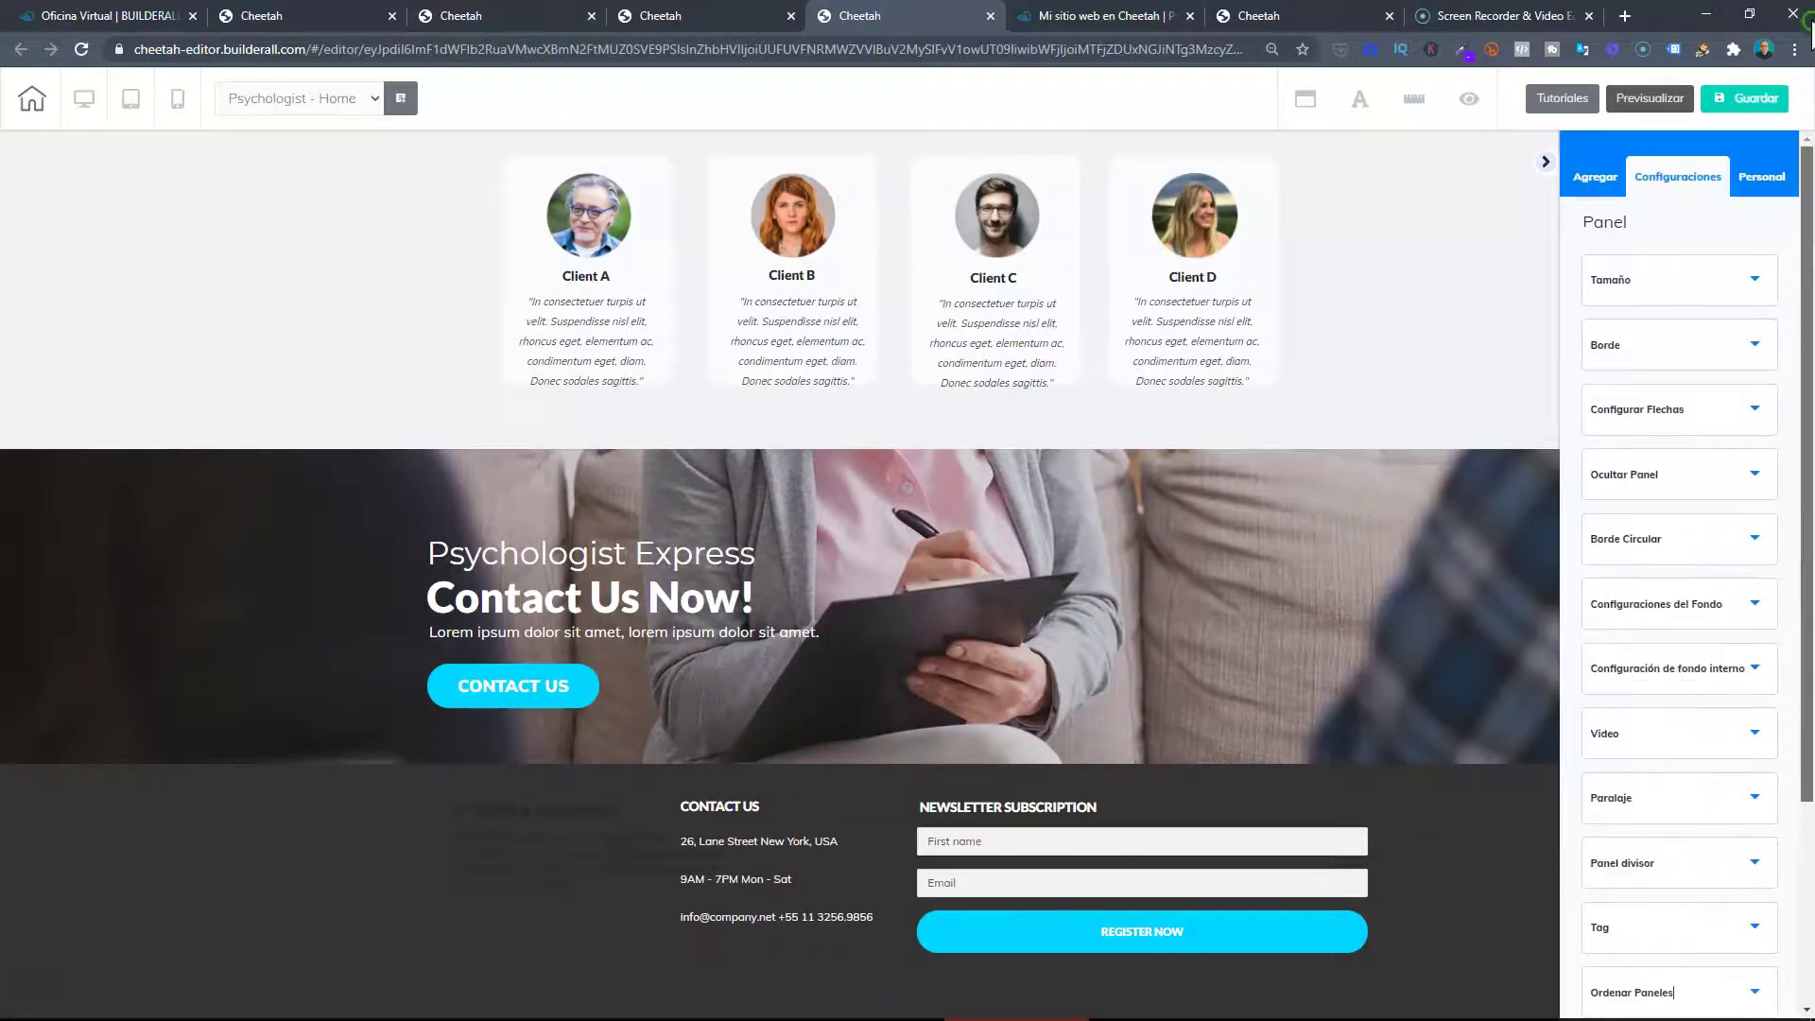
{"action": "scroll", "coordinate": [1205, 477], "scroll_direction": "up", "scroll_amount": 5}
{"action": "scroll", "coordinate": [1190, 472], "scroll_direction": "up", "scroll_amount": 15}
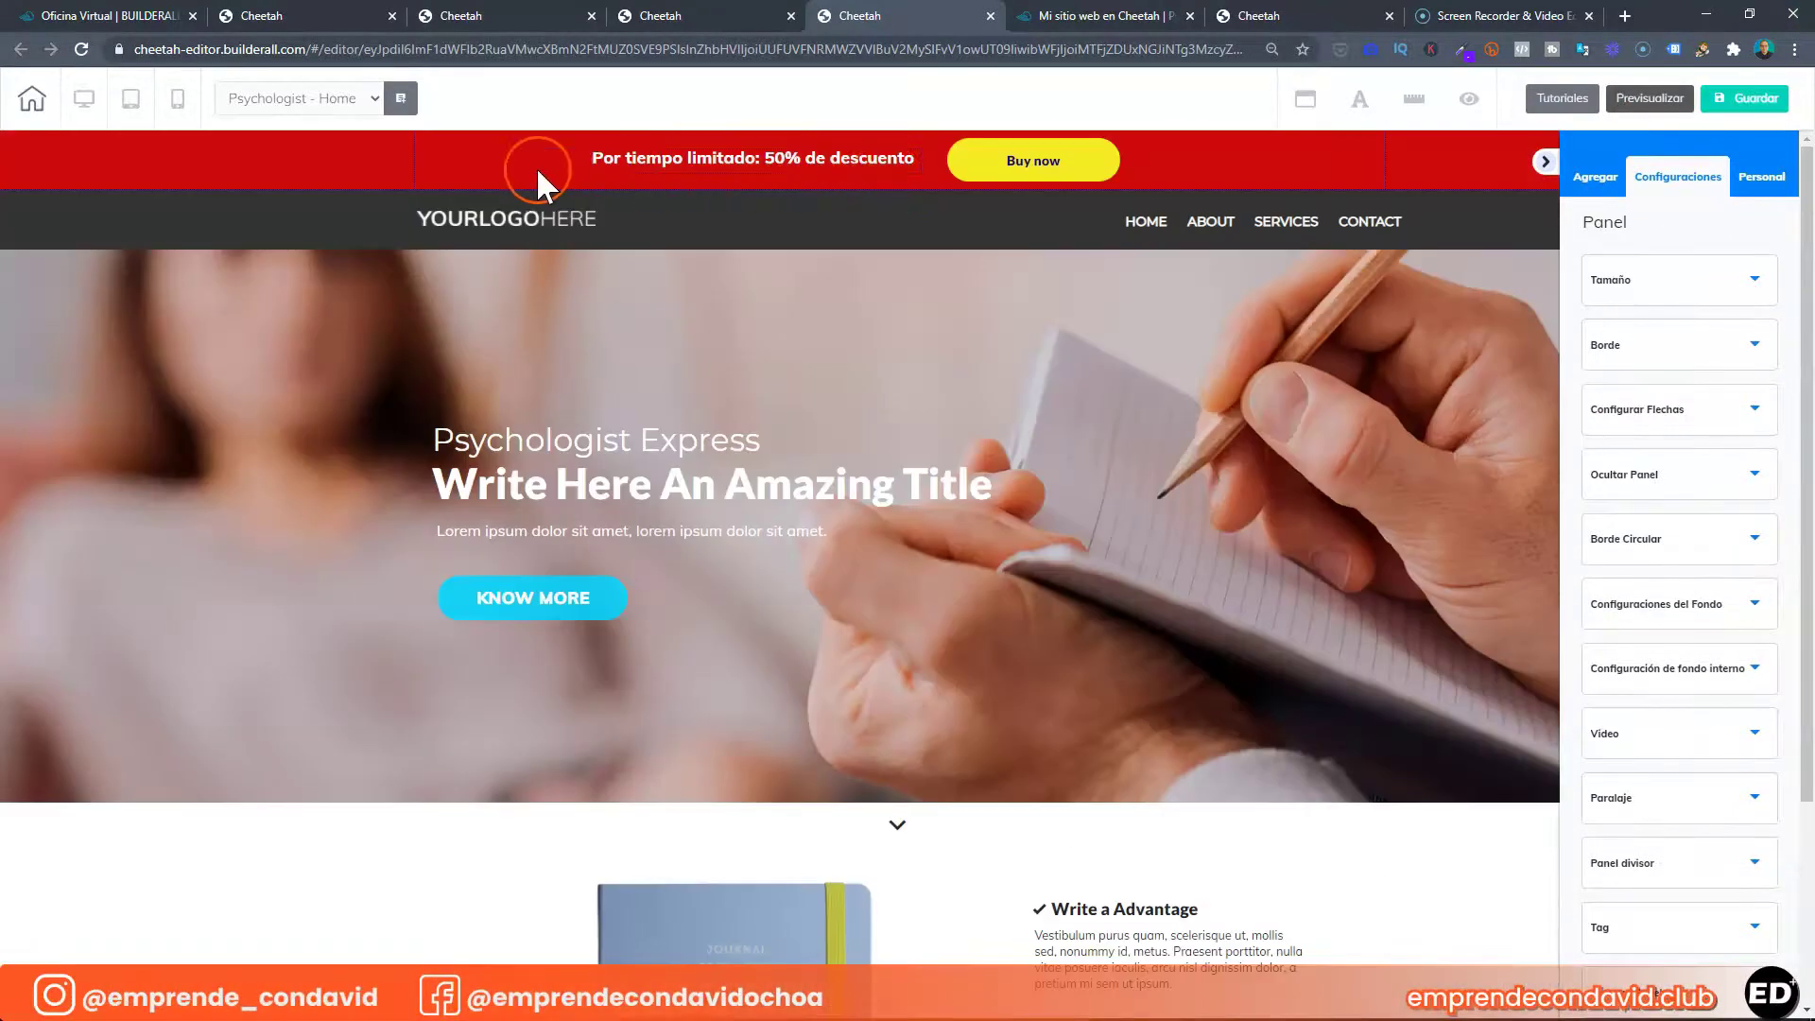
Examine the discount panel's fixed-header settings for desktop and mobile.
{"action": "left_click", "coordinate": [518, 170]}
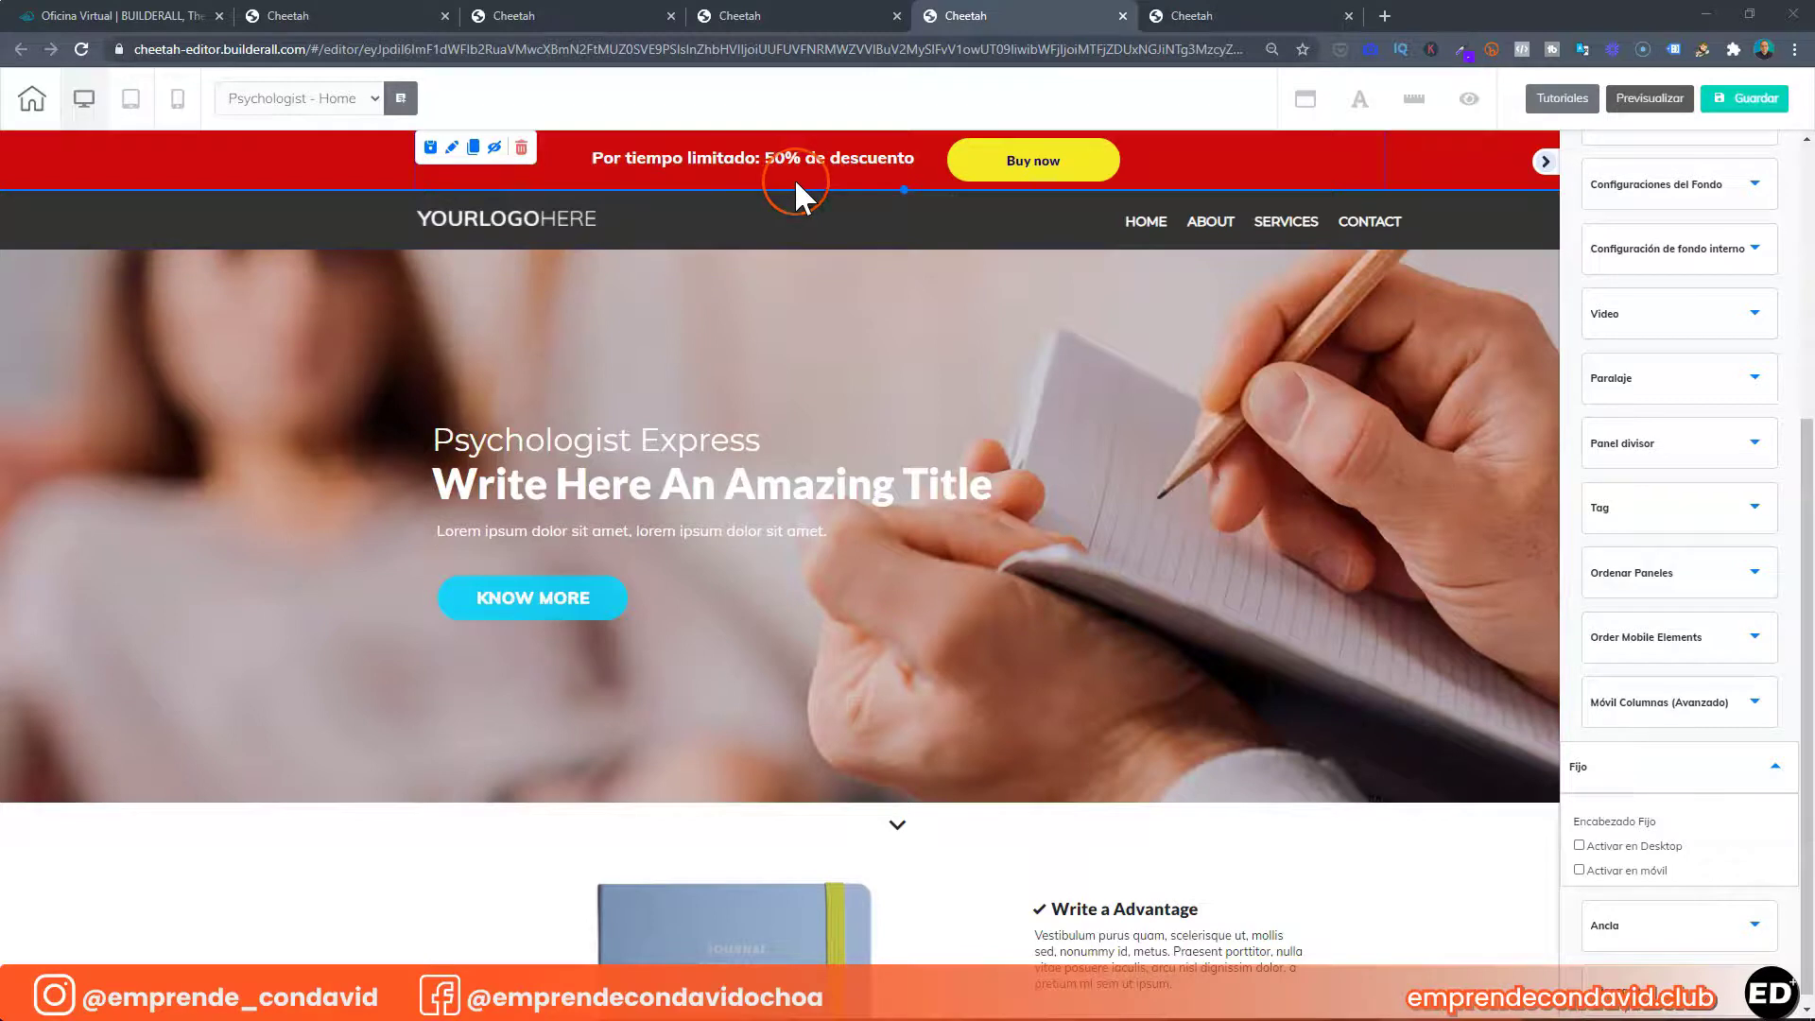
{"action": "scroll", "coordinate": [800, 284], "scroll_direction": "down", "scroll_amount": 1}
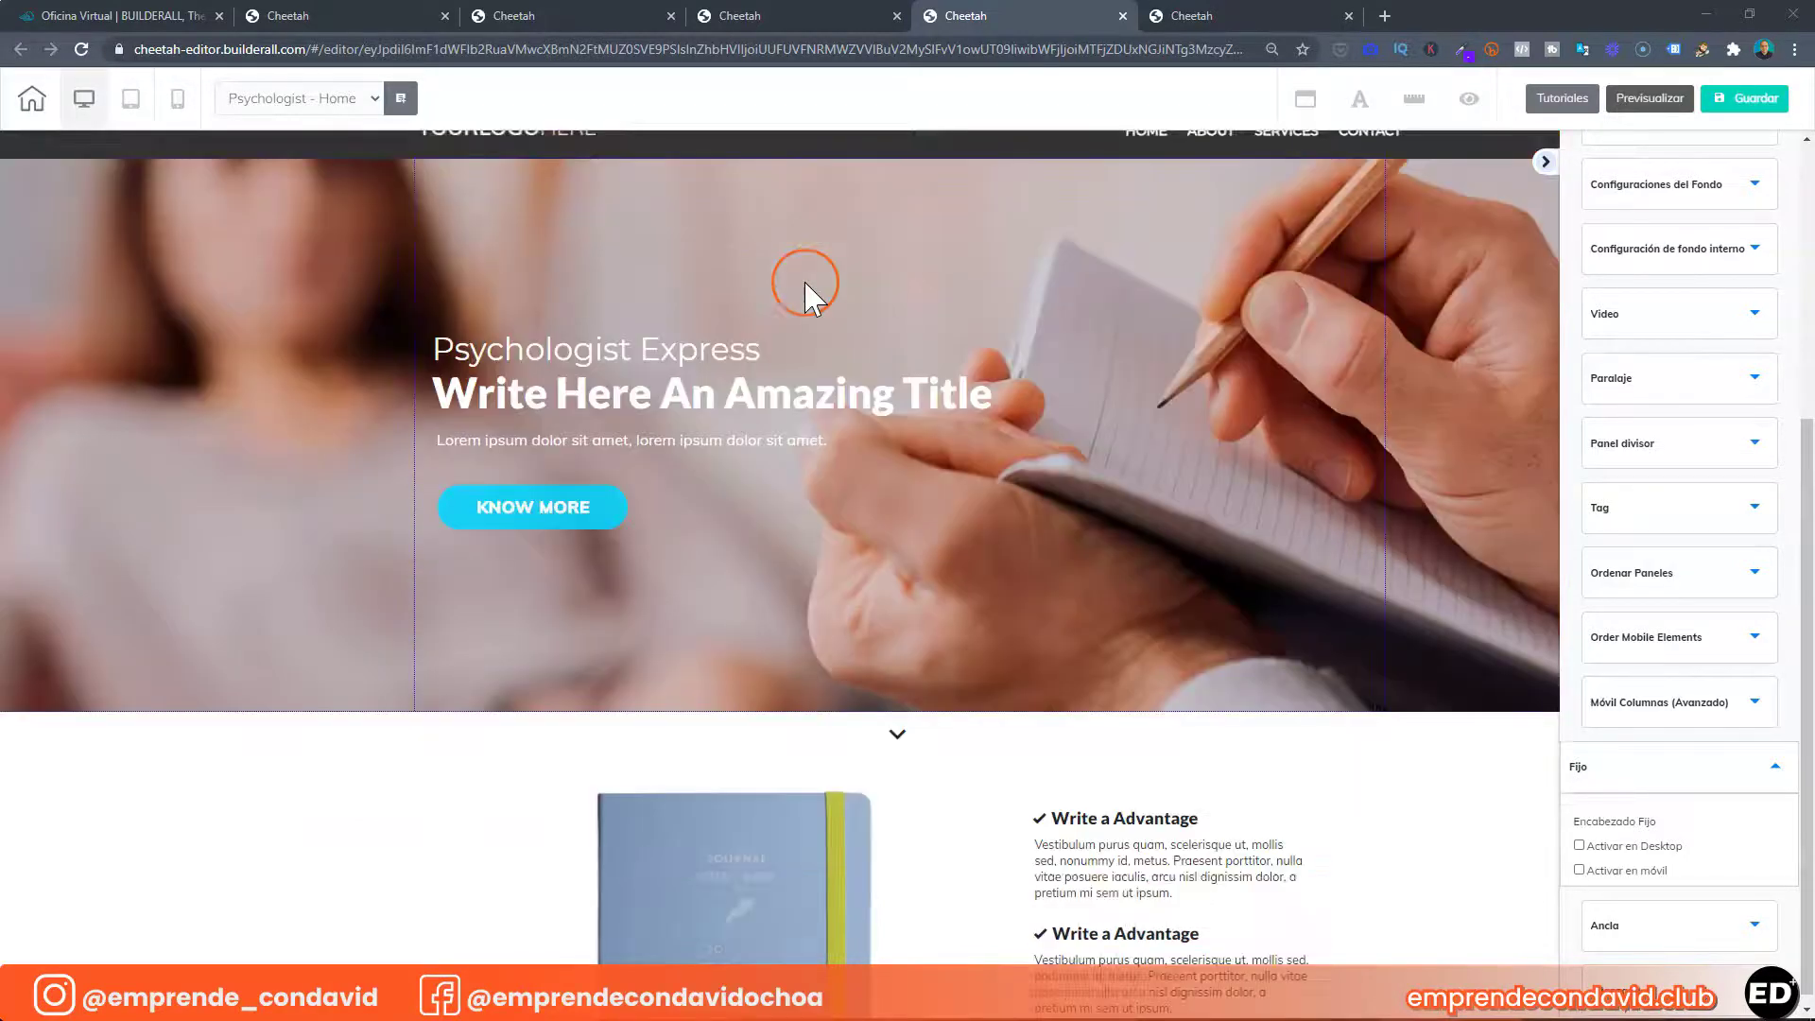
{"action": "scroll", "coordinate": [811, 297], "scroll_direction": "up", "scroll_amount": 1}
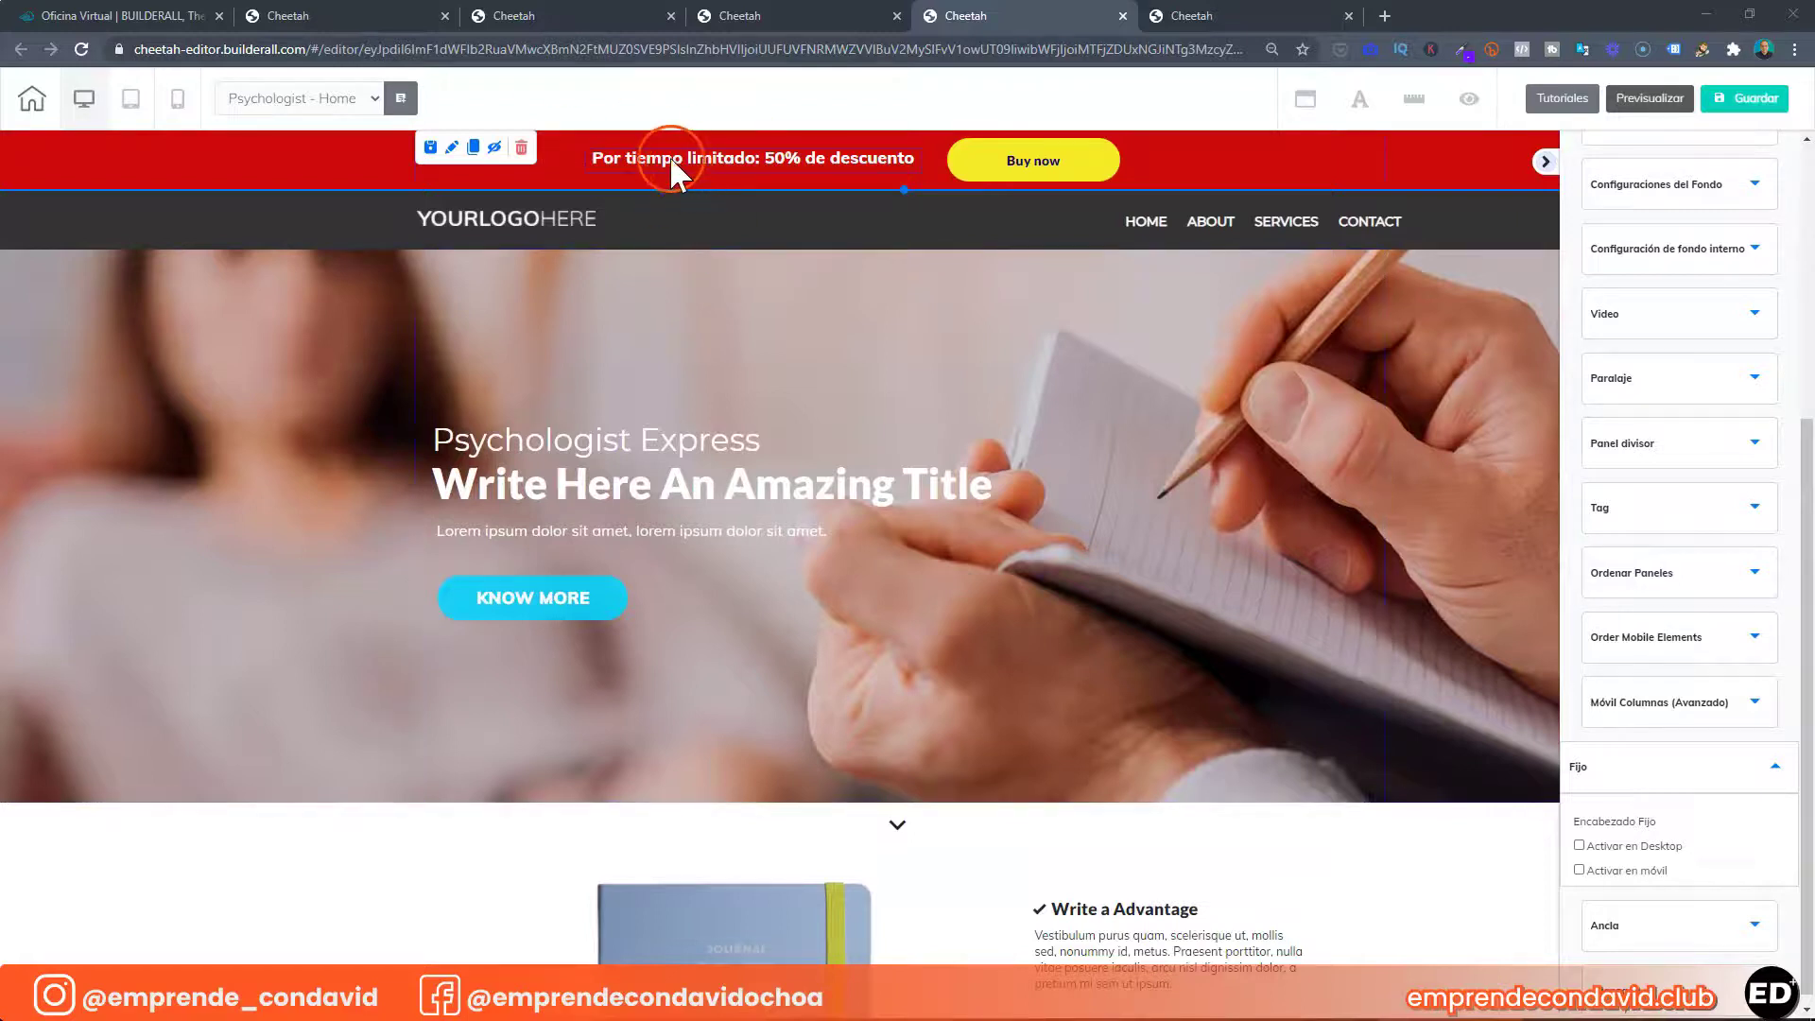
{"action": "left_click", "coordinate": [1654, 780]}
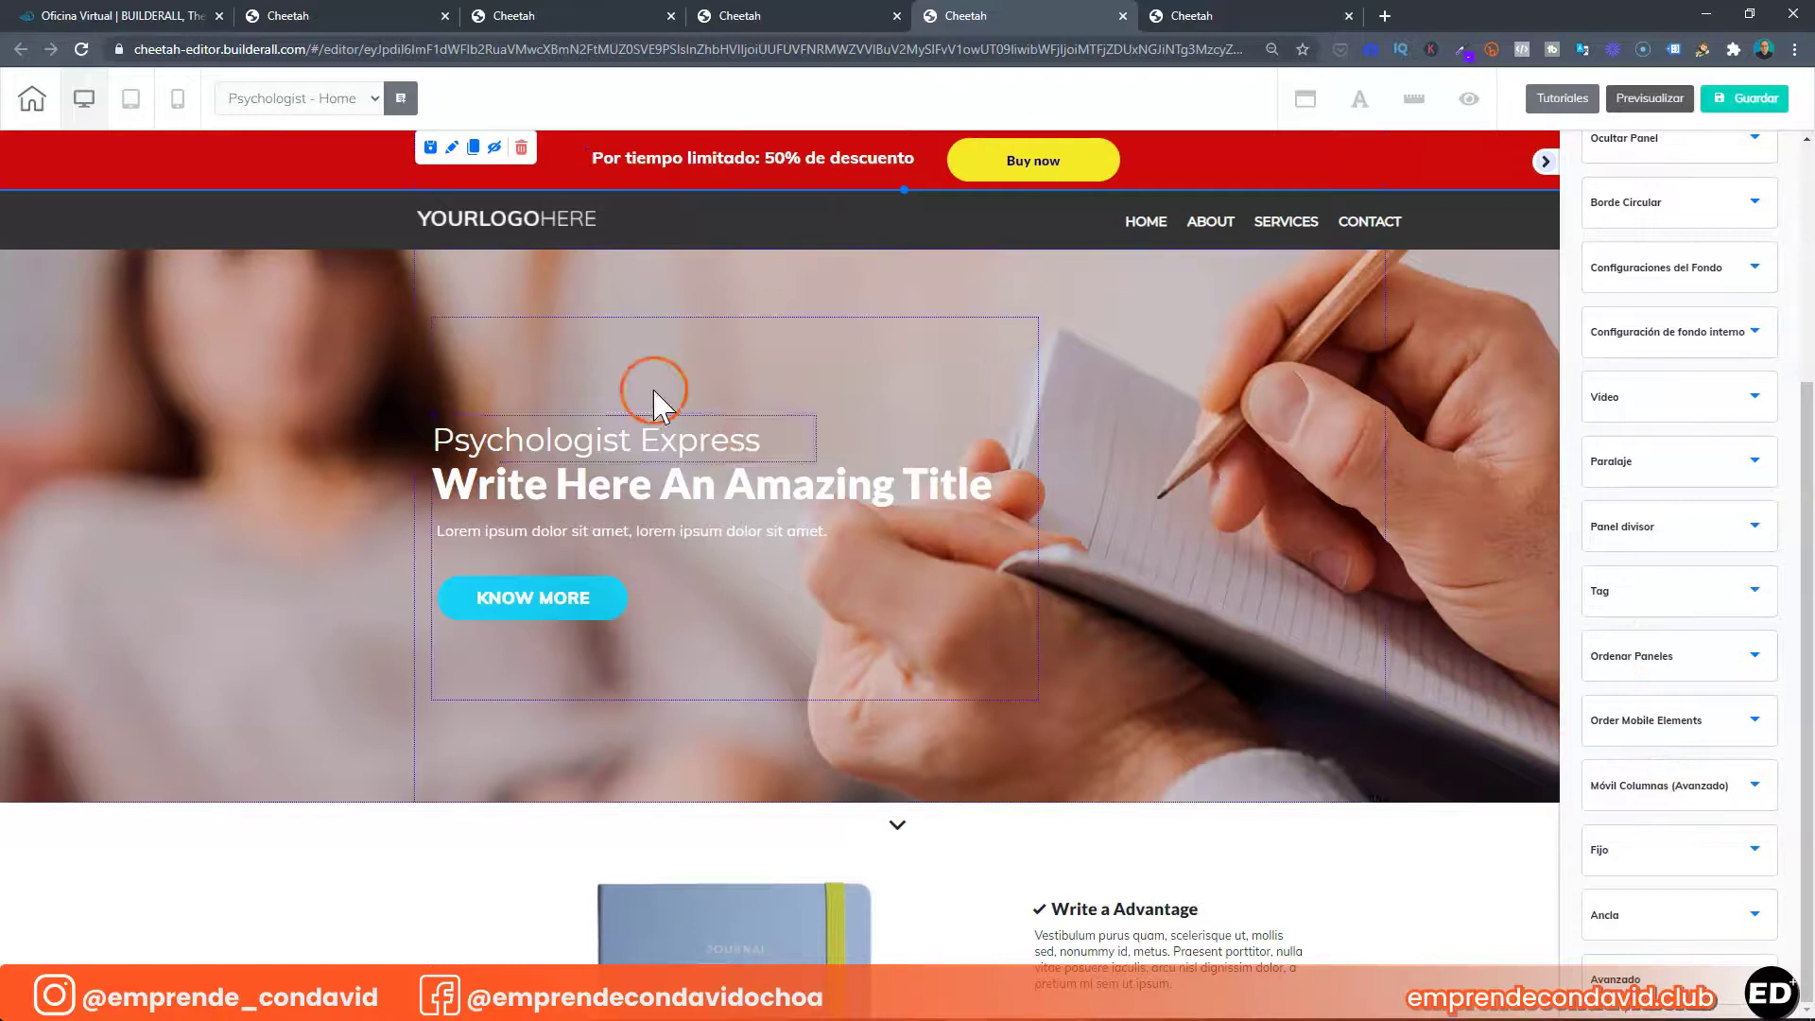
{"action": "scroll", "coordinate": [1720, 482], "scroll_direction": "up", "scroll_amount": 5}
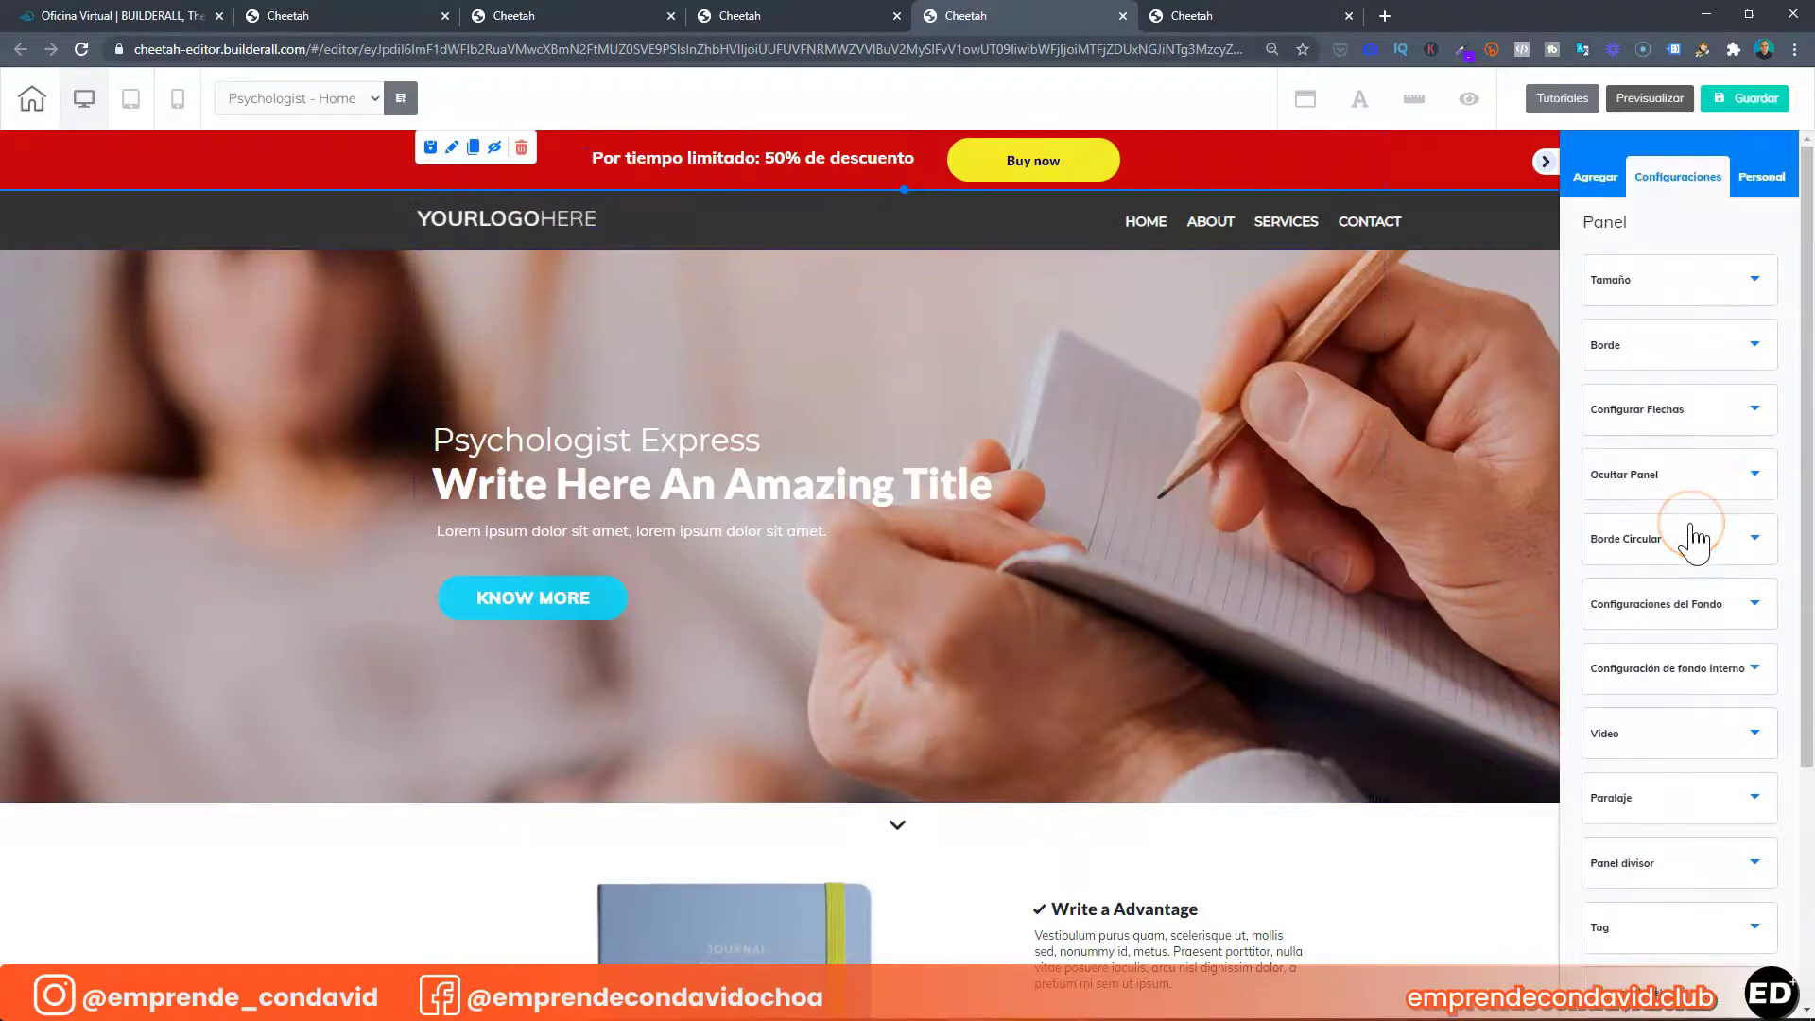
{"action": "scroll", "coordinate": [1692, 535], "scroll_direction": "down", "scroll_amount": 5}
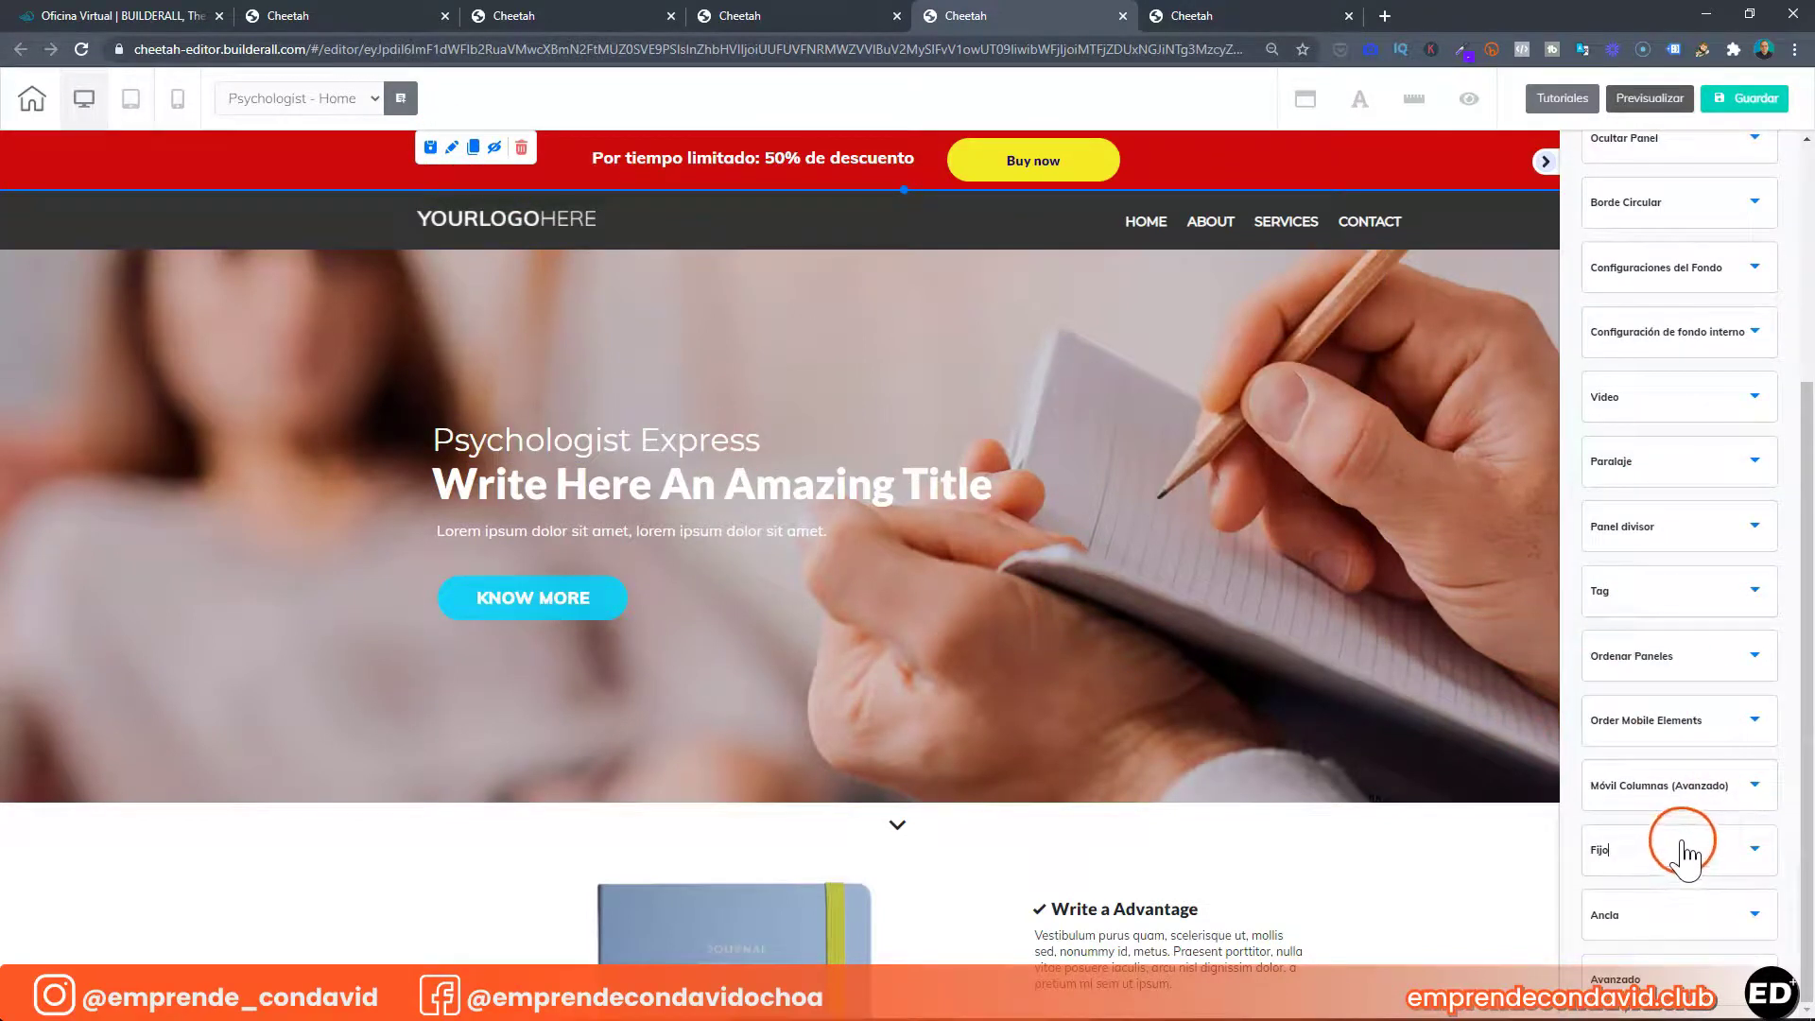
{"action": "left_click", "coordinate": [1654, 858]}
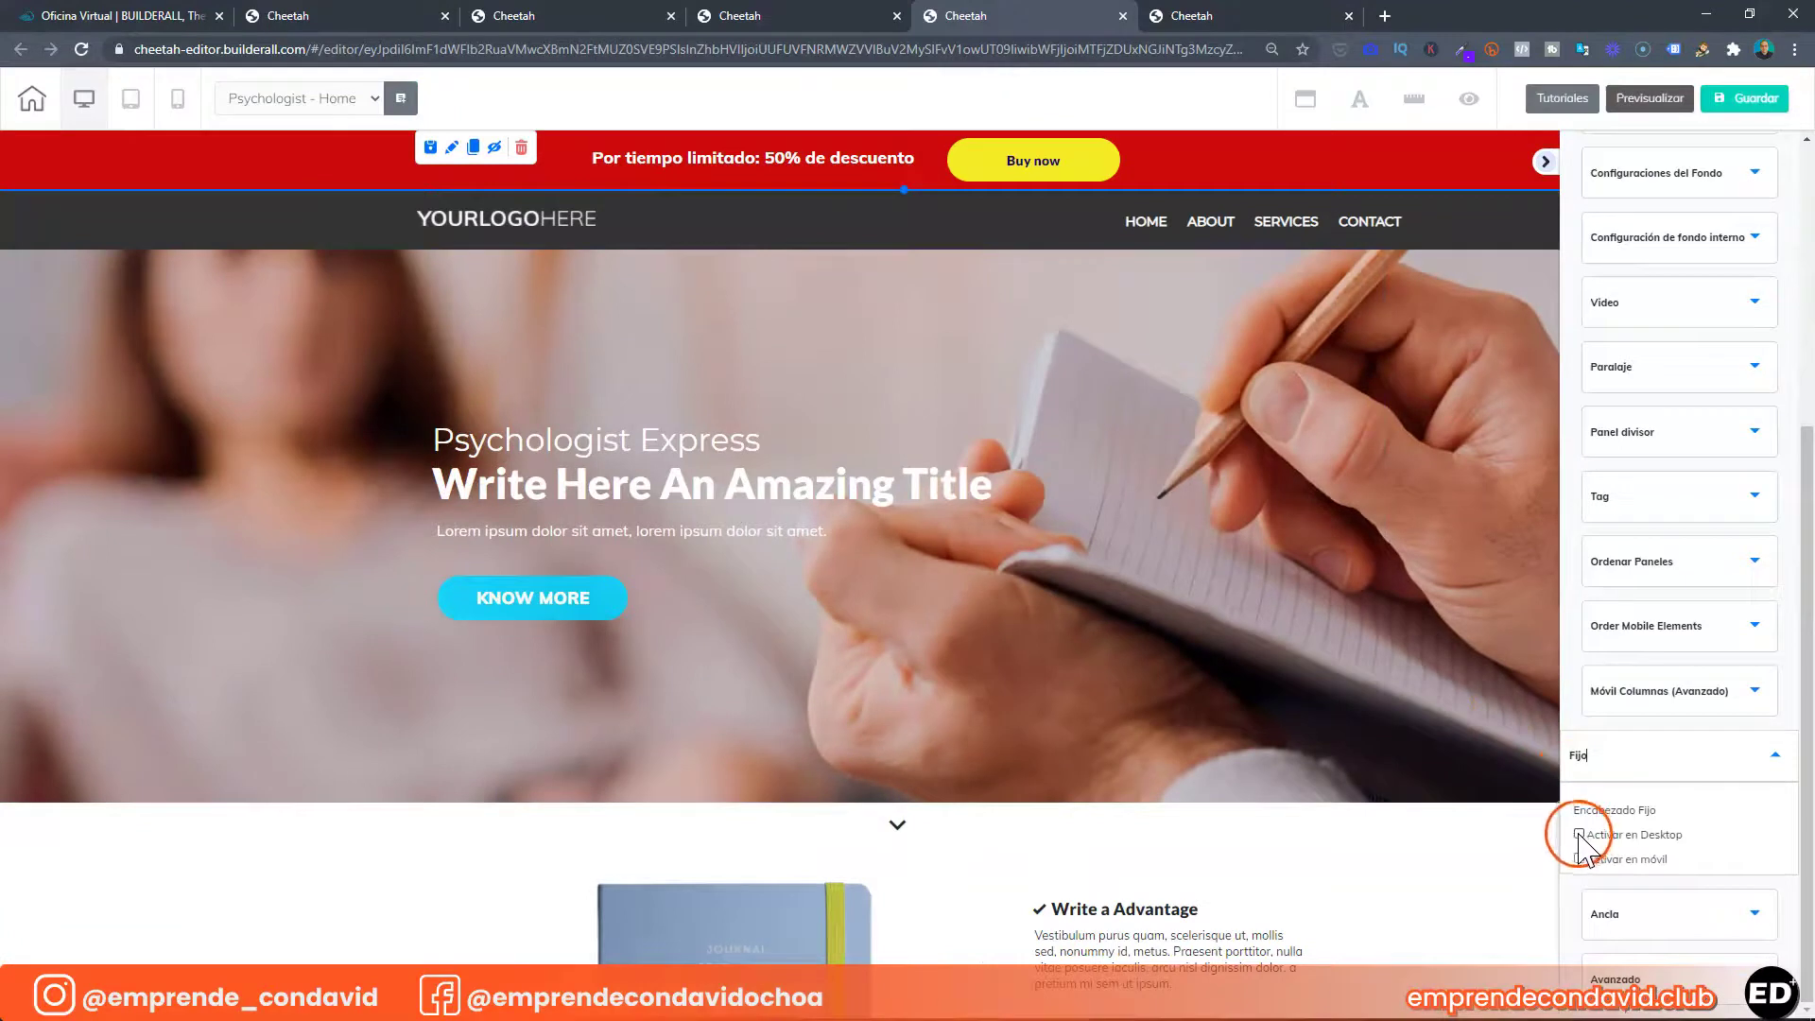
{"action": "left_click", "coordinate": [1618, 756]}
Save and publish the edited home page, then republish the site from the page list.
{"action": "left_click", "coordinate": [1735, 102]}
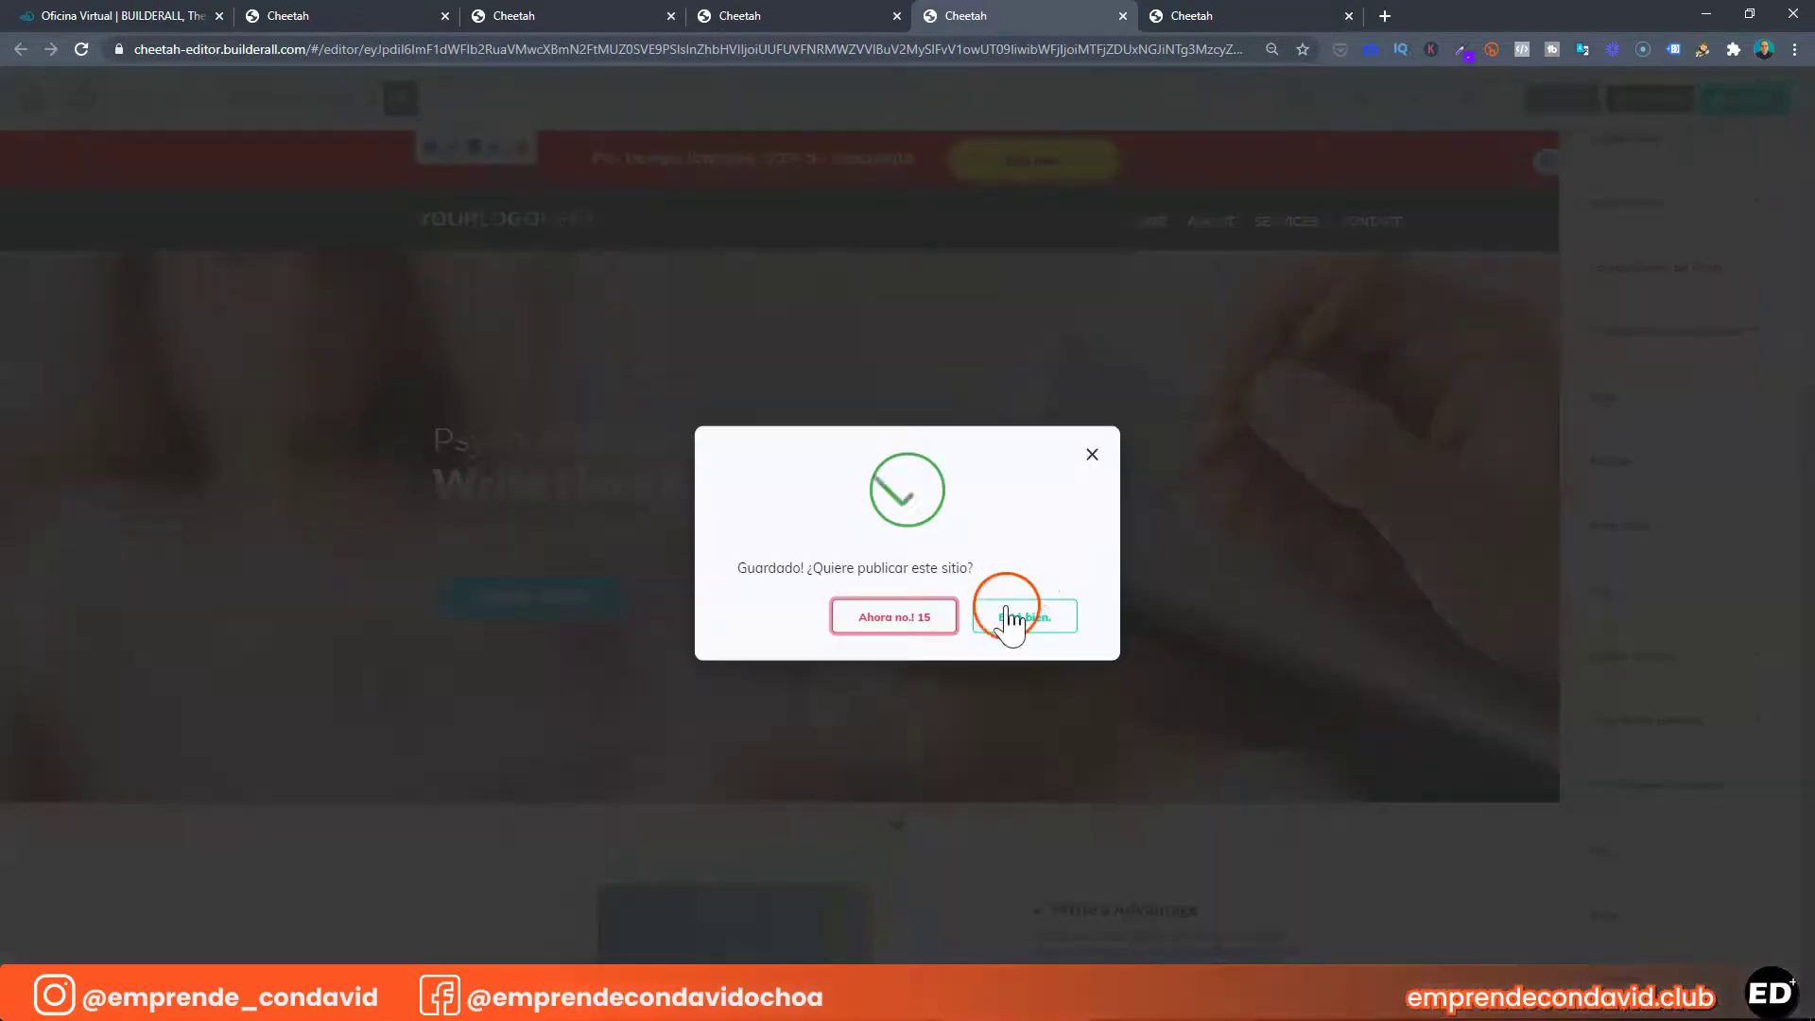
{"action": "left_click", "coordinate": [1009, 616]}
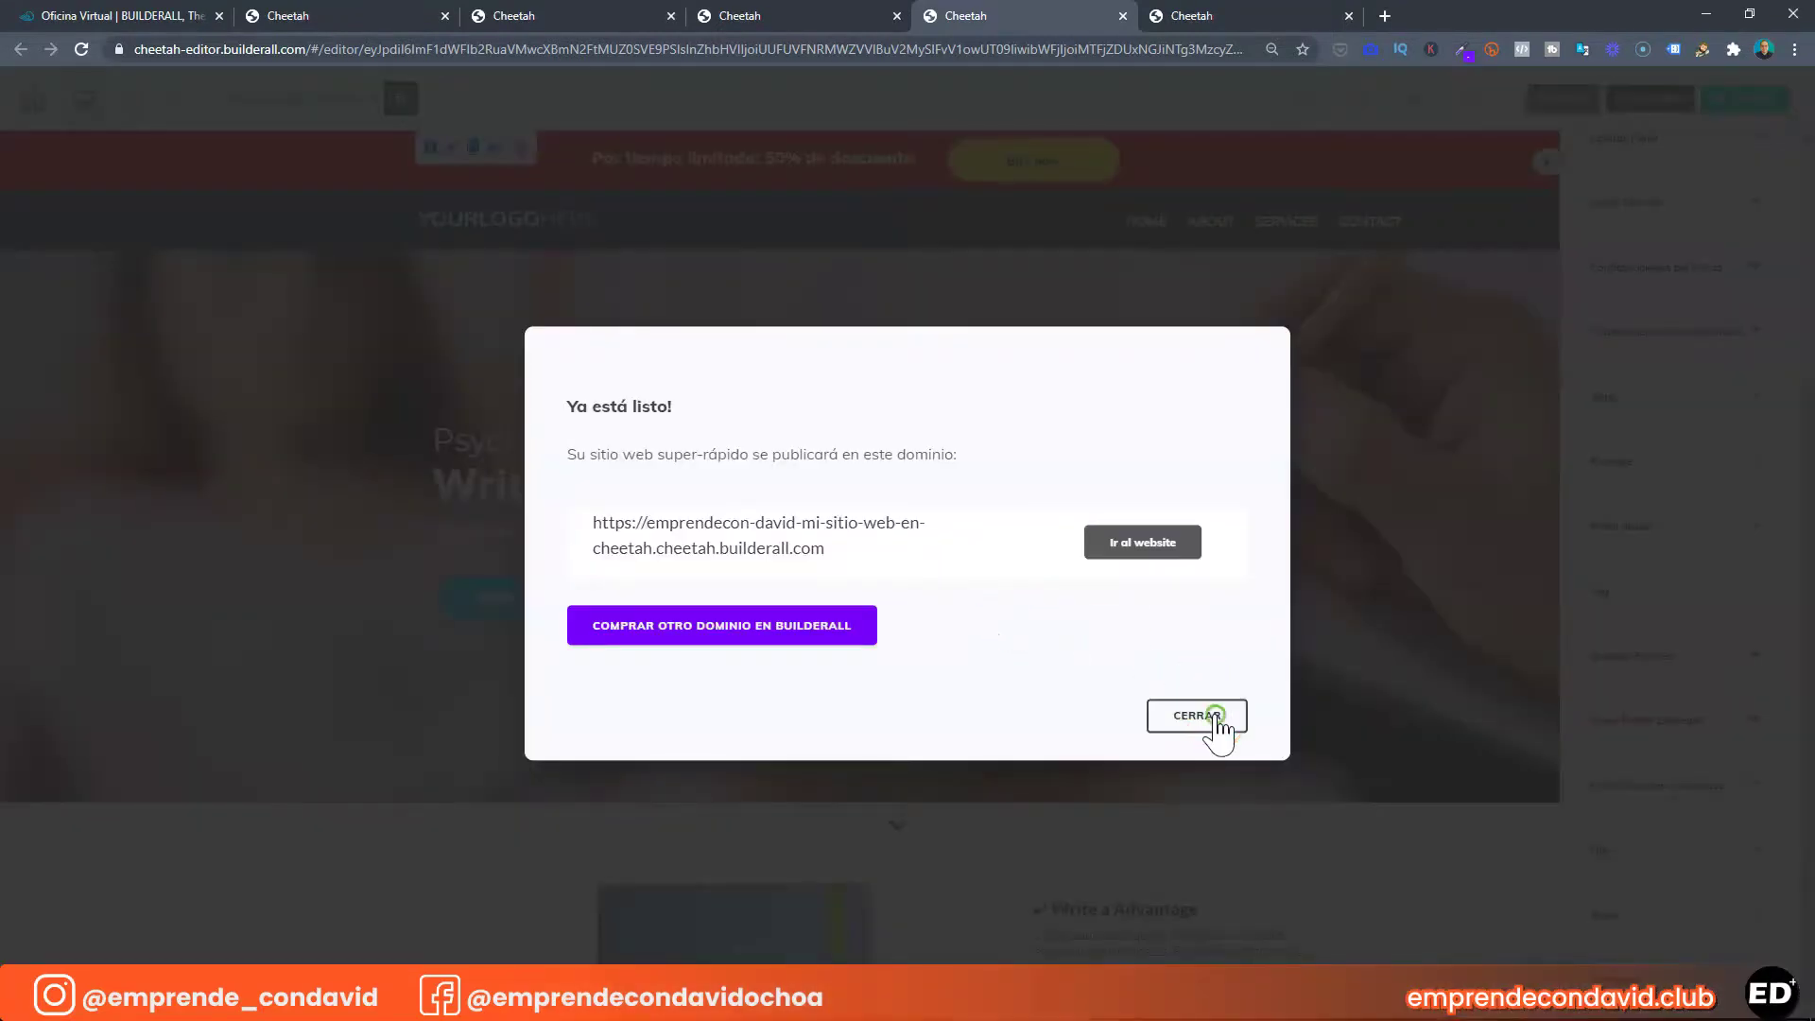
{"action": "left_click", "coordinate": [1197, 715]}
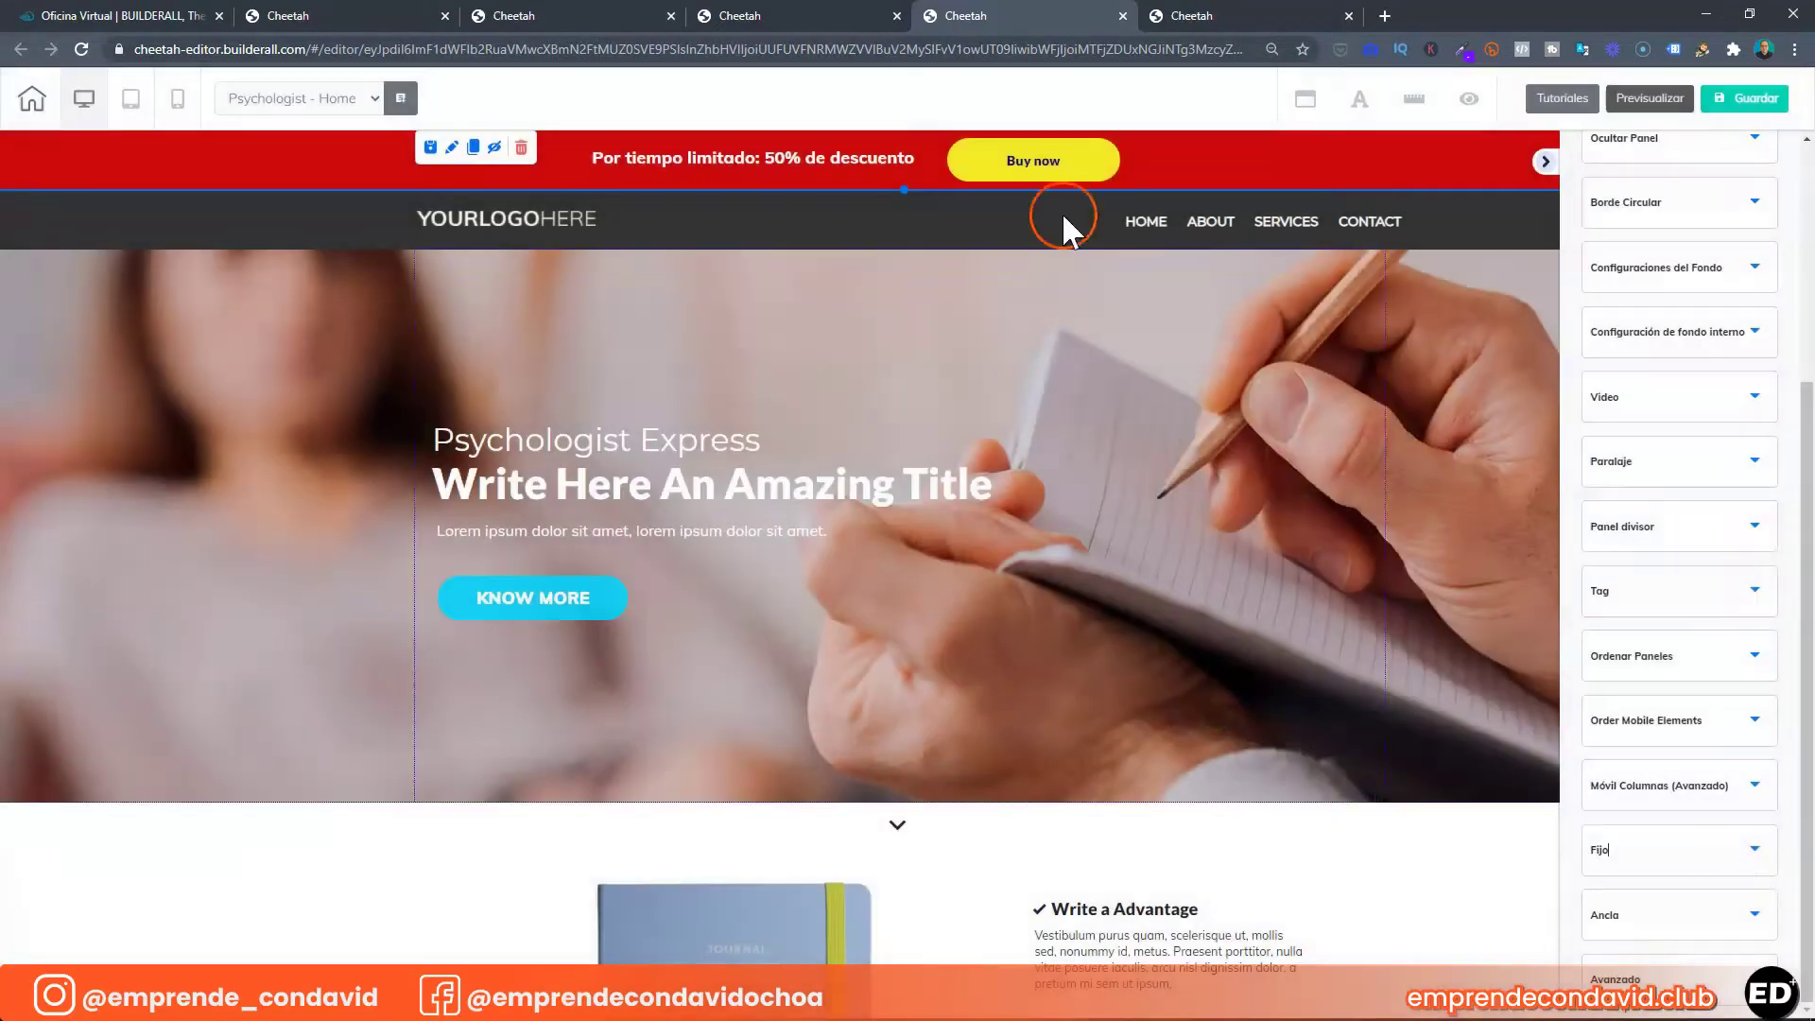
{"action": "key", "text": "ctrl+shift+Tab"}
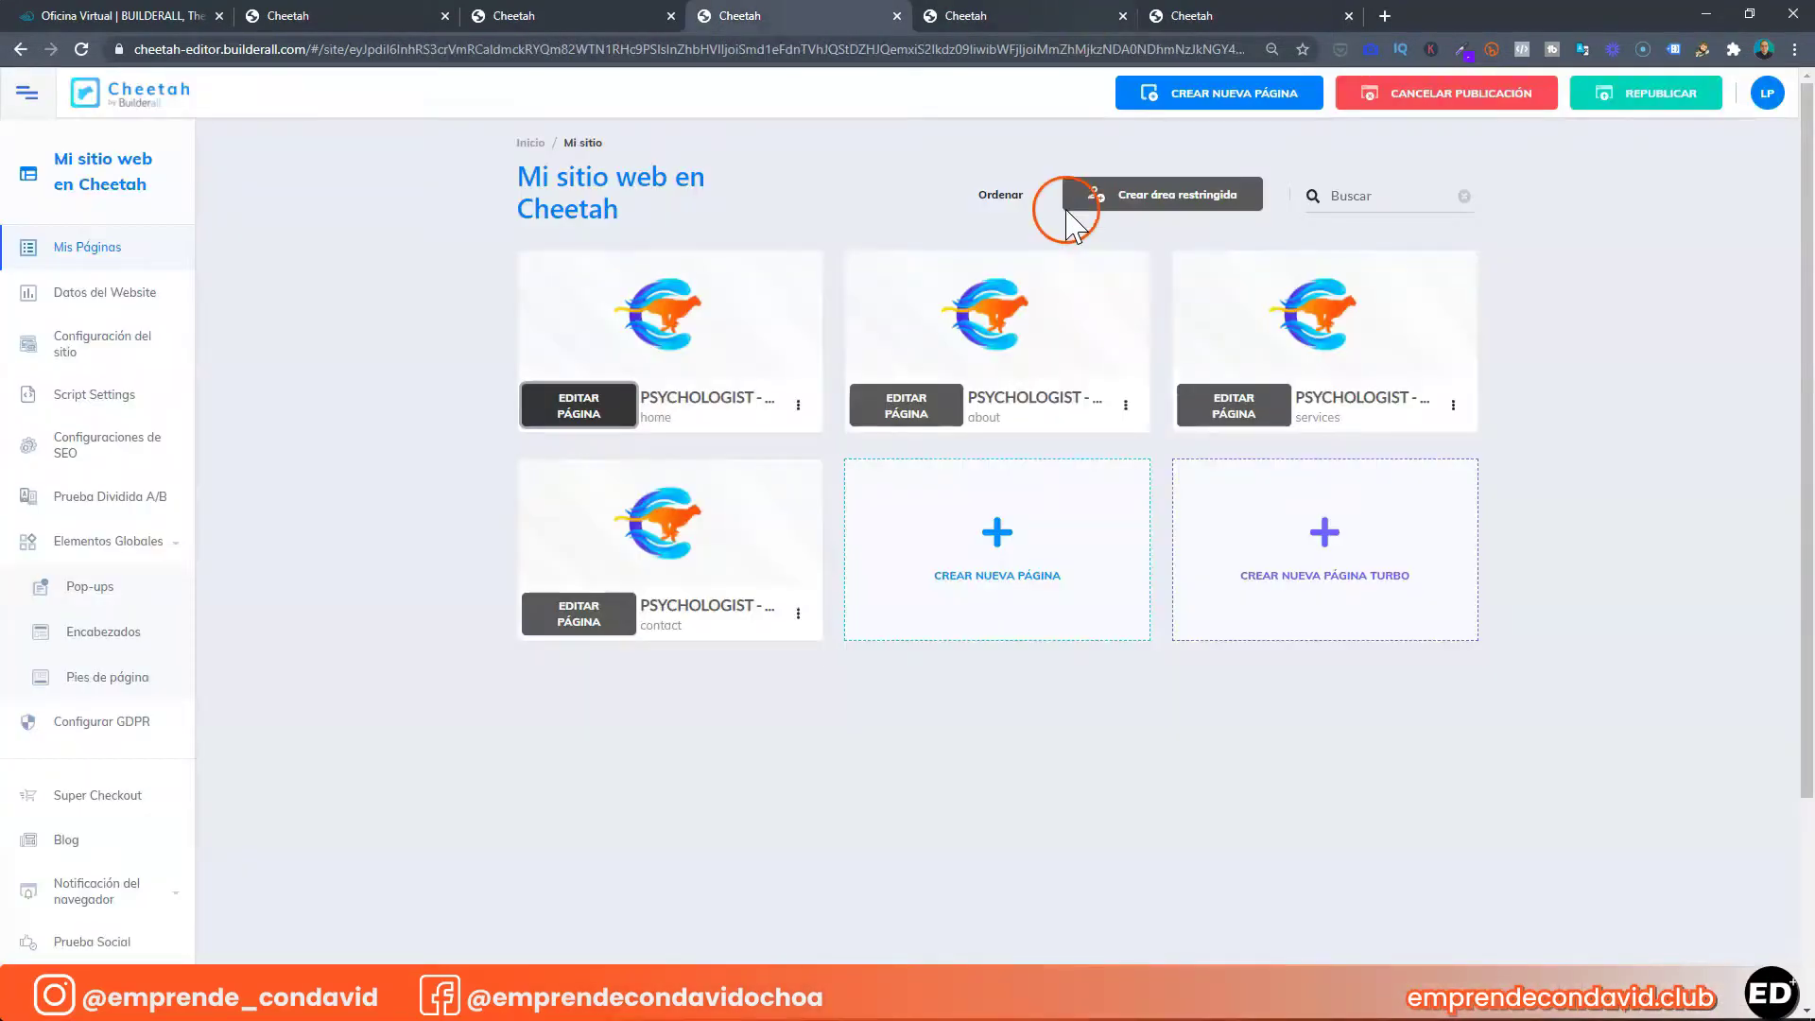
{"action": "left_click", "coordinate": [1656, 106]}
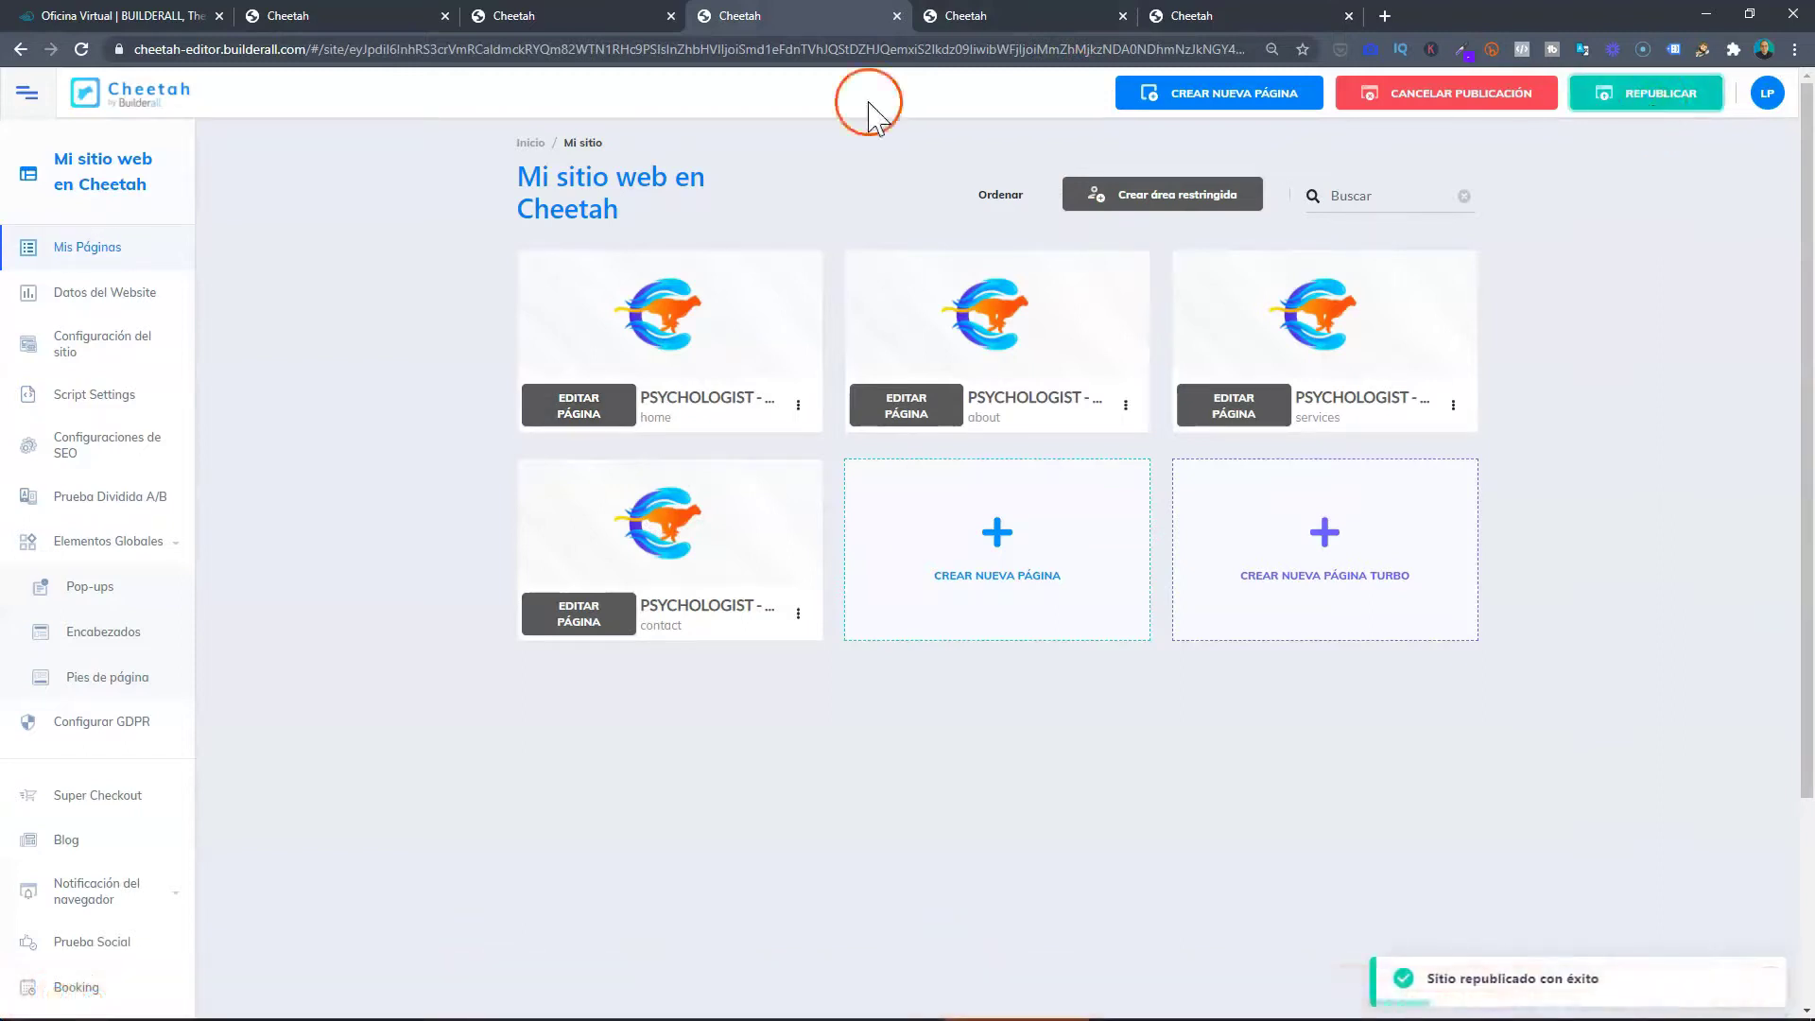
In the Psychologist - Home configuration, set the desktop and mobile headers to "No ha seleccionado un encabezado", save, and republish the site.
{"action": "left_click", "coordinate": [798, 405]}
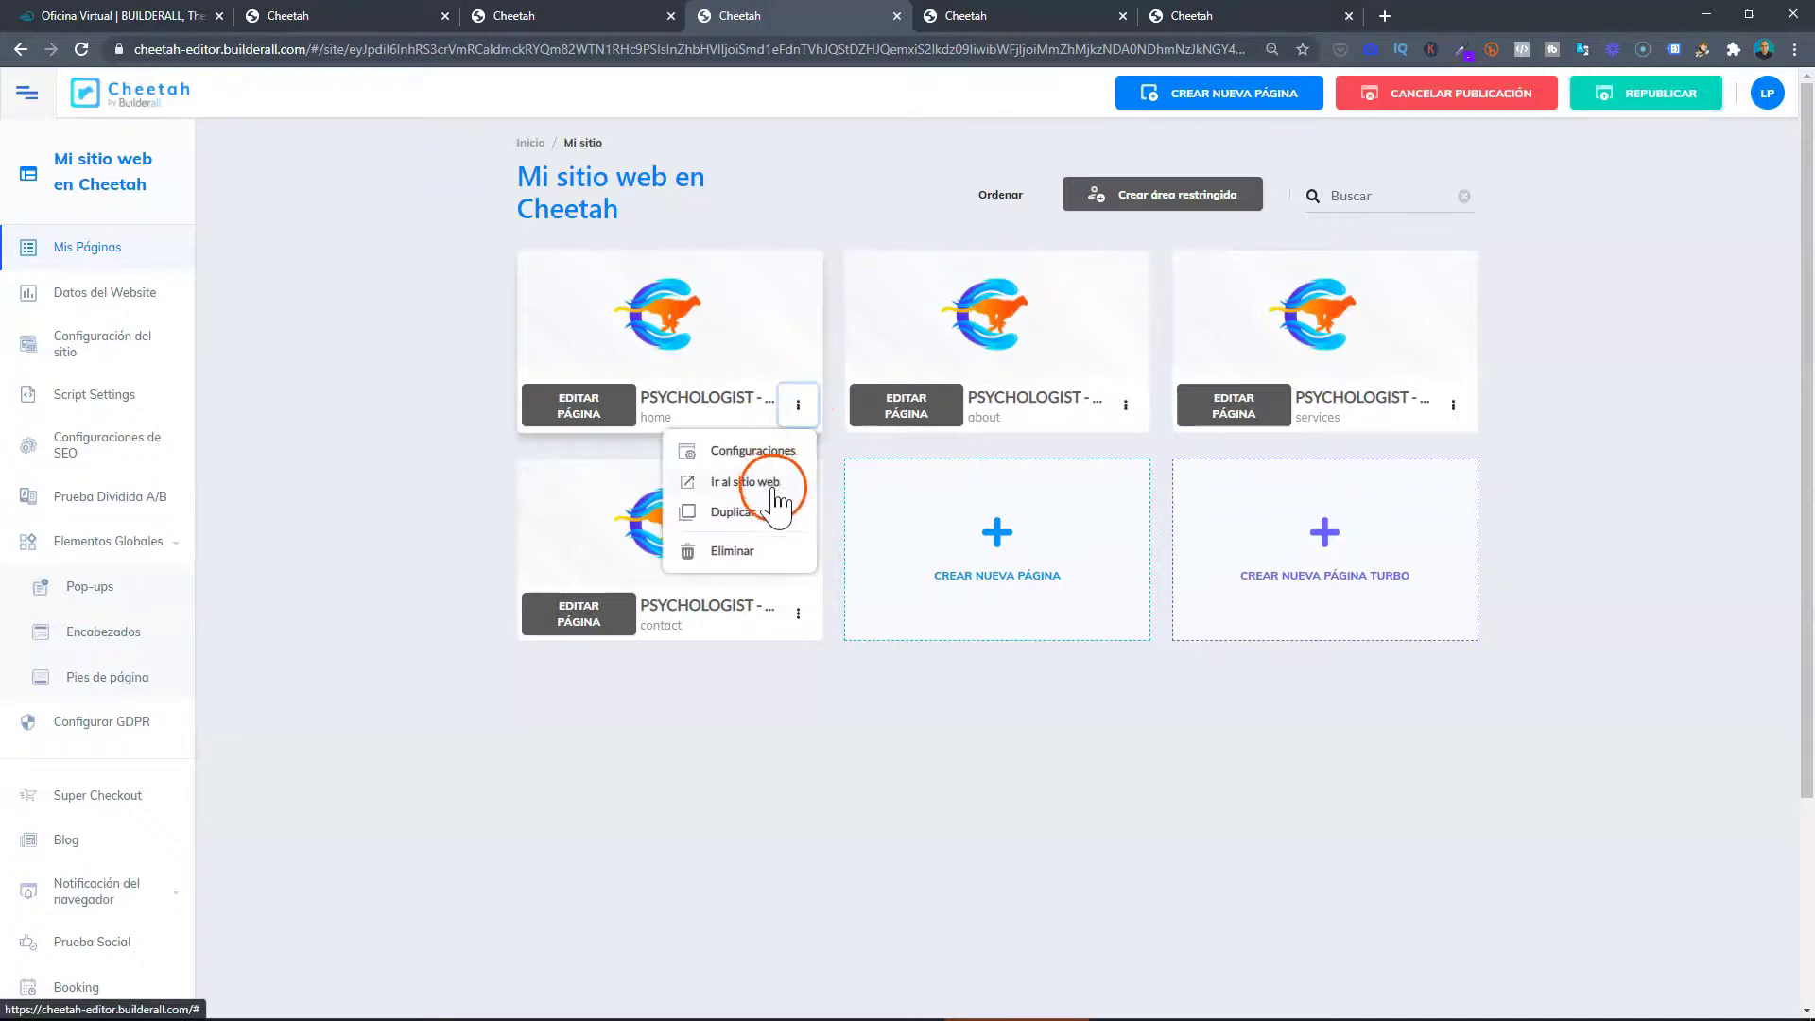
{"action": "left_click", "coordinate": [754, 451]}
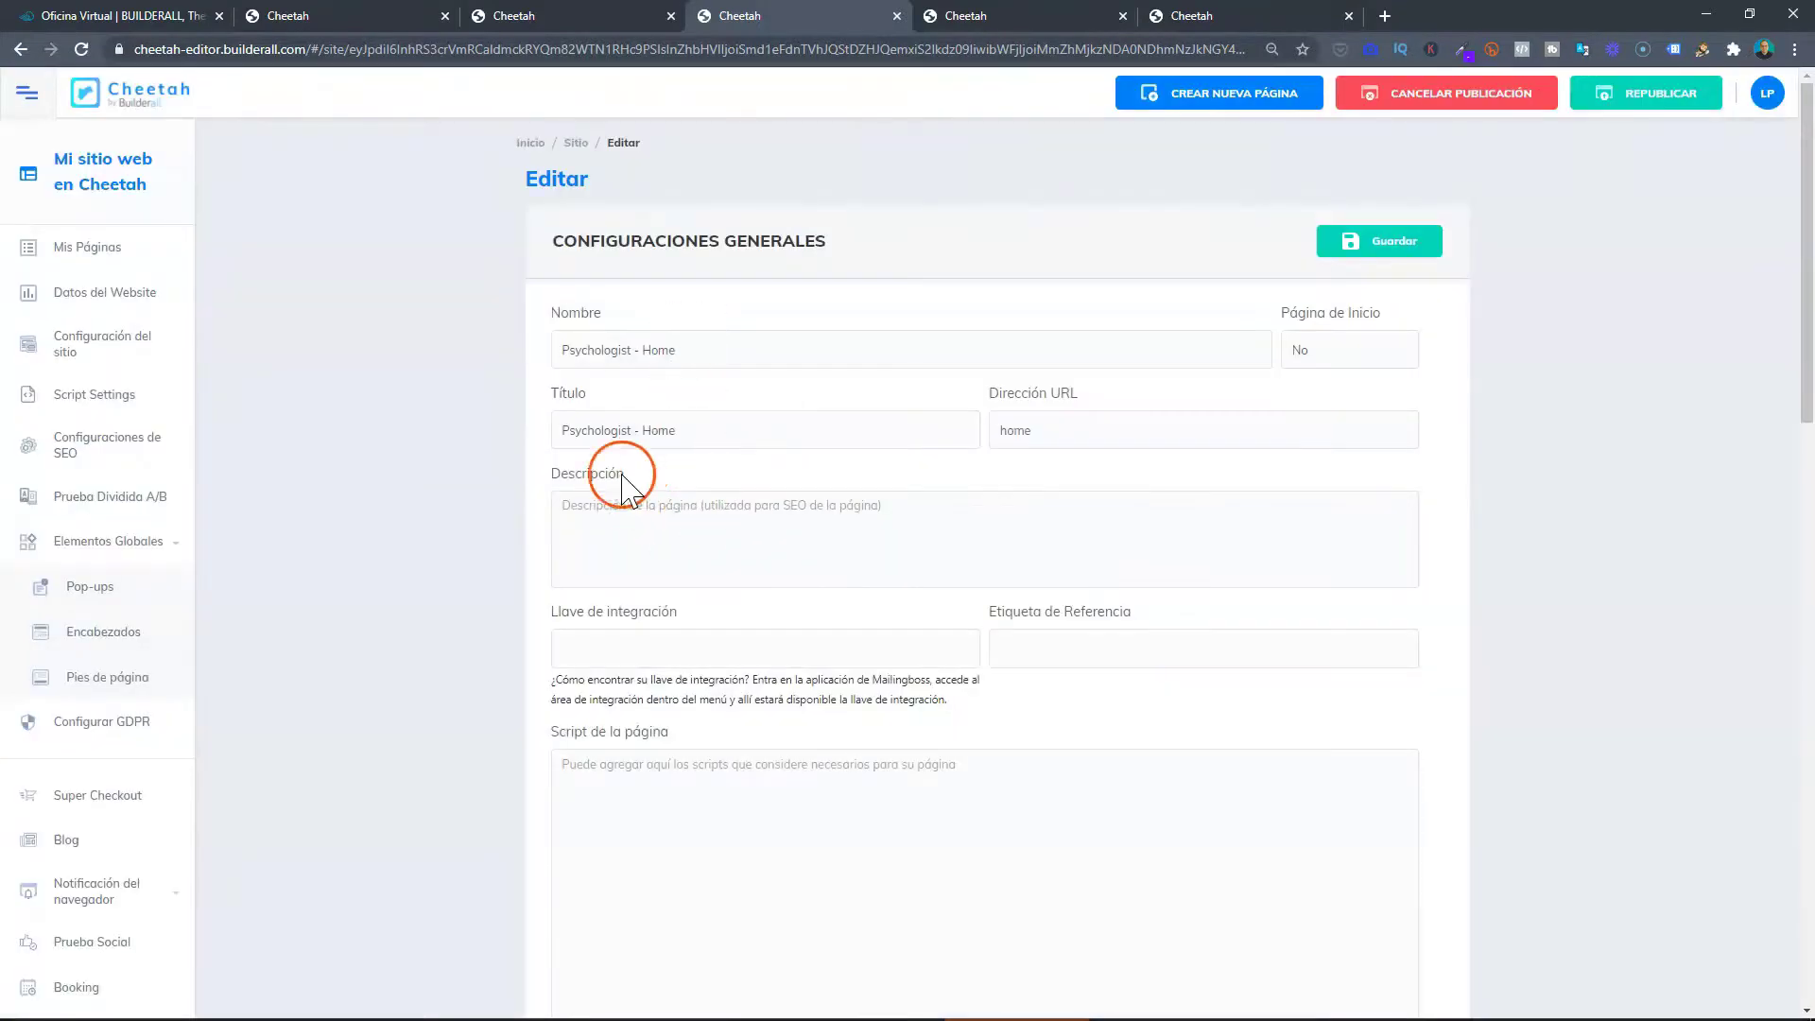
{"action": "scroll", "coordinate": [600, 551], "scroll_direction": "down", "scroll_amount": 18}
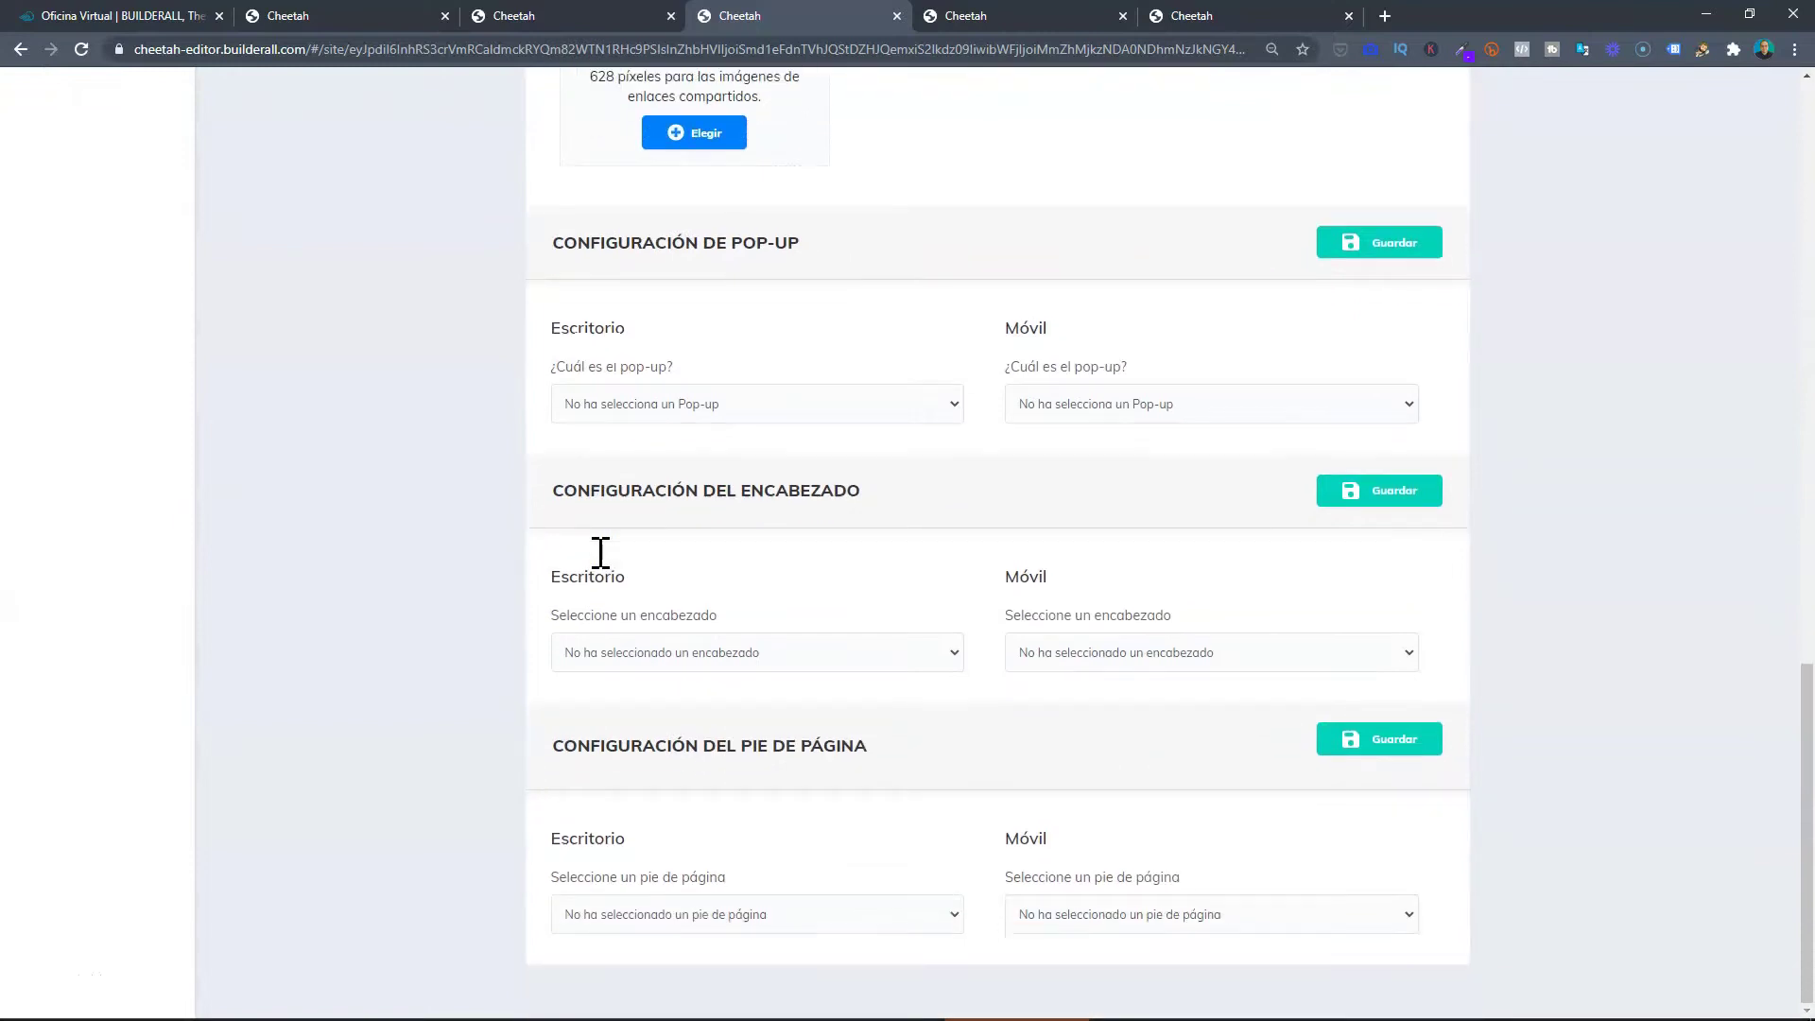
{"action": "left_click", "coordinate": [839, 656]}
{"action": "left_click", "coordinate": [598, 658]}
{"action": "left_click", "coordinate": [770, 656]}
{"action": "left_click", "coordinate": [765, 667]}
{"action": "left_click", "coordinate": [1106, 653]}
{"action": "left_click", "coordinate": [1086, 686]}
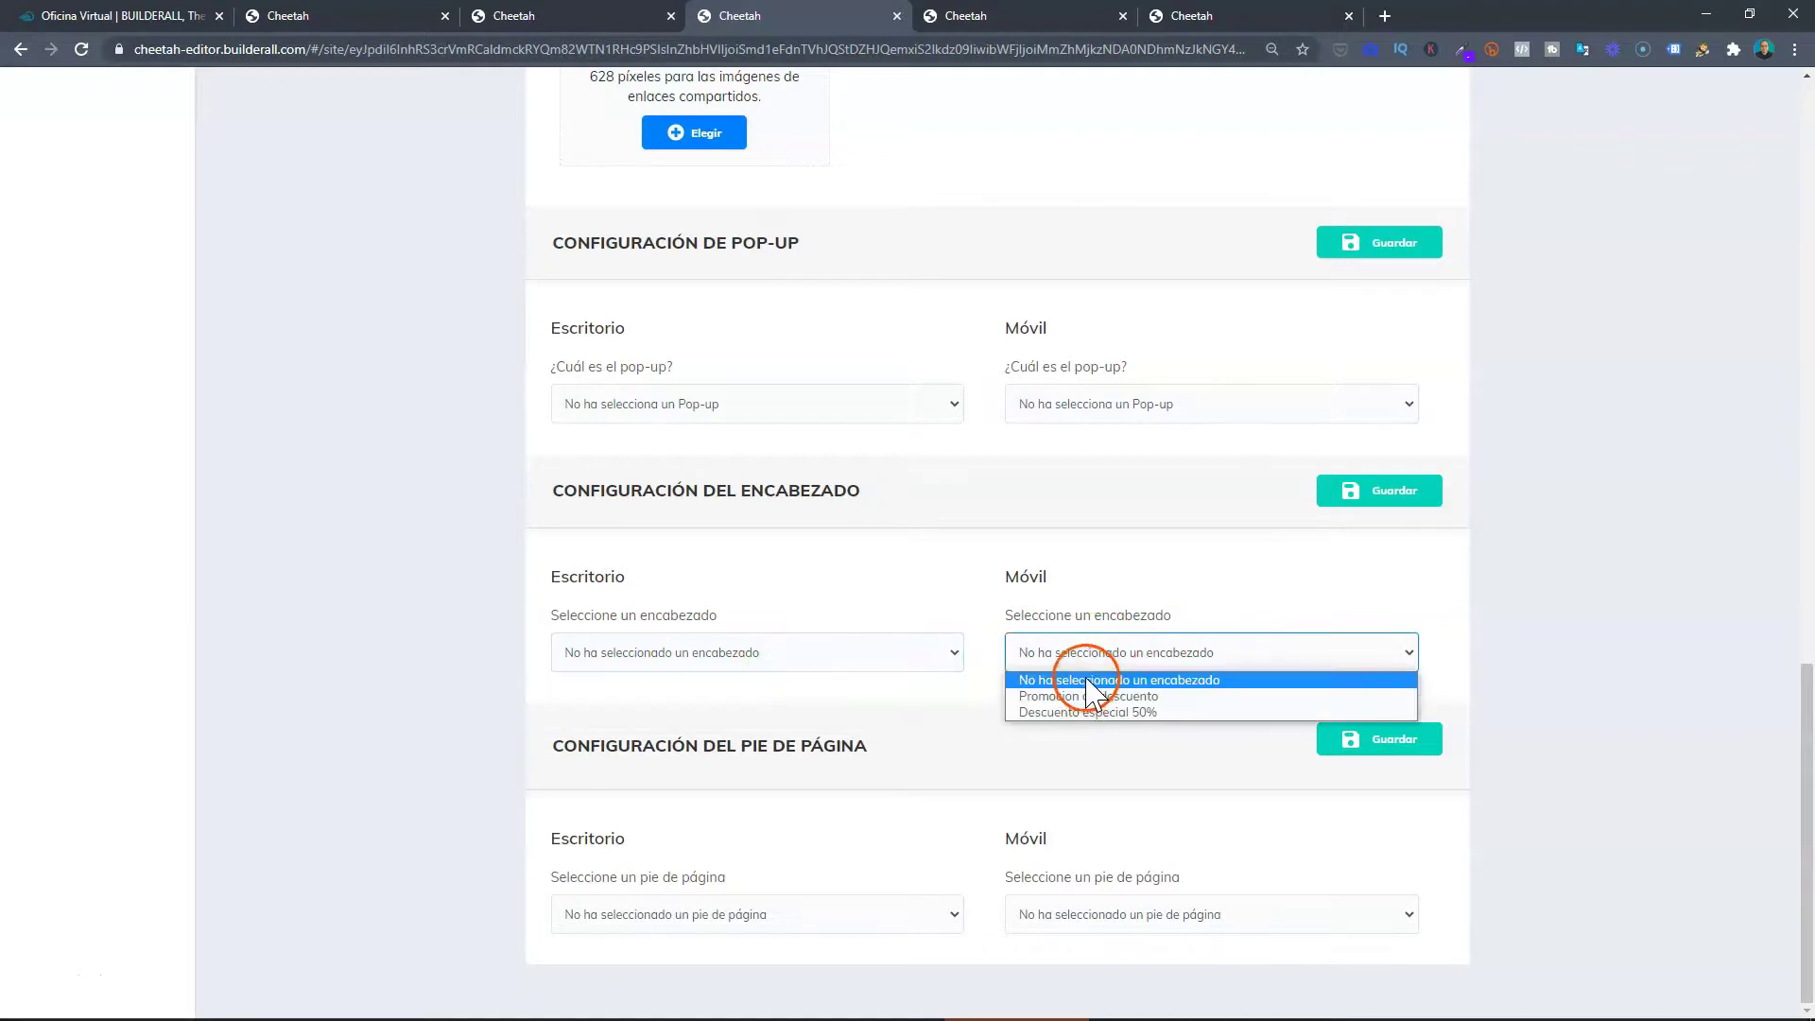
{"action": "left_click", "coordinate": [1380, 740]}
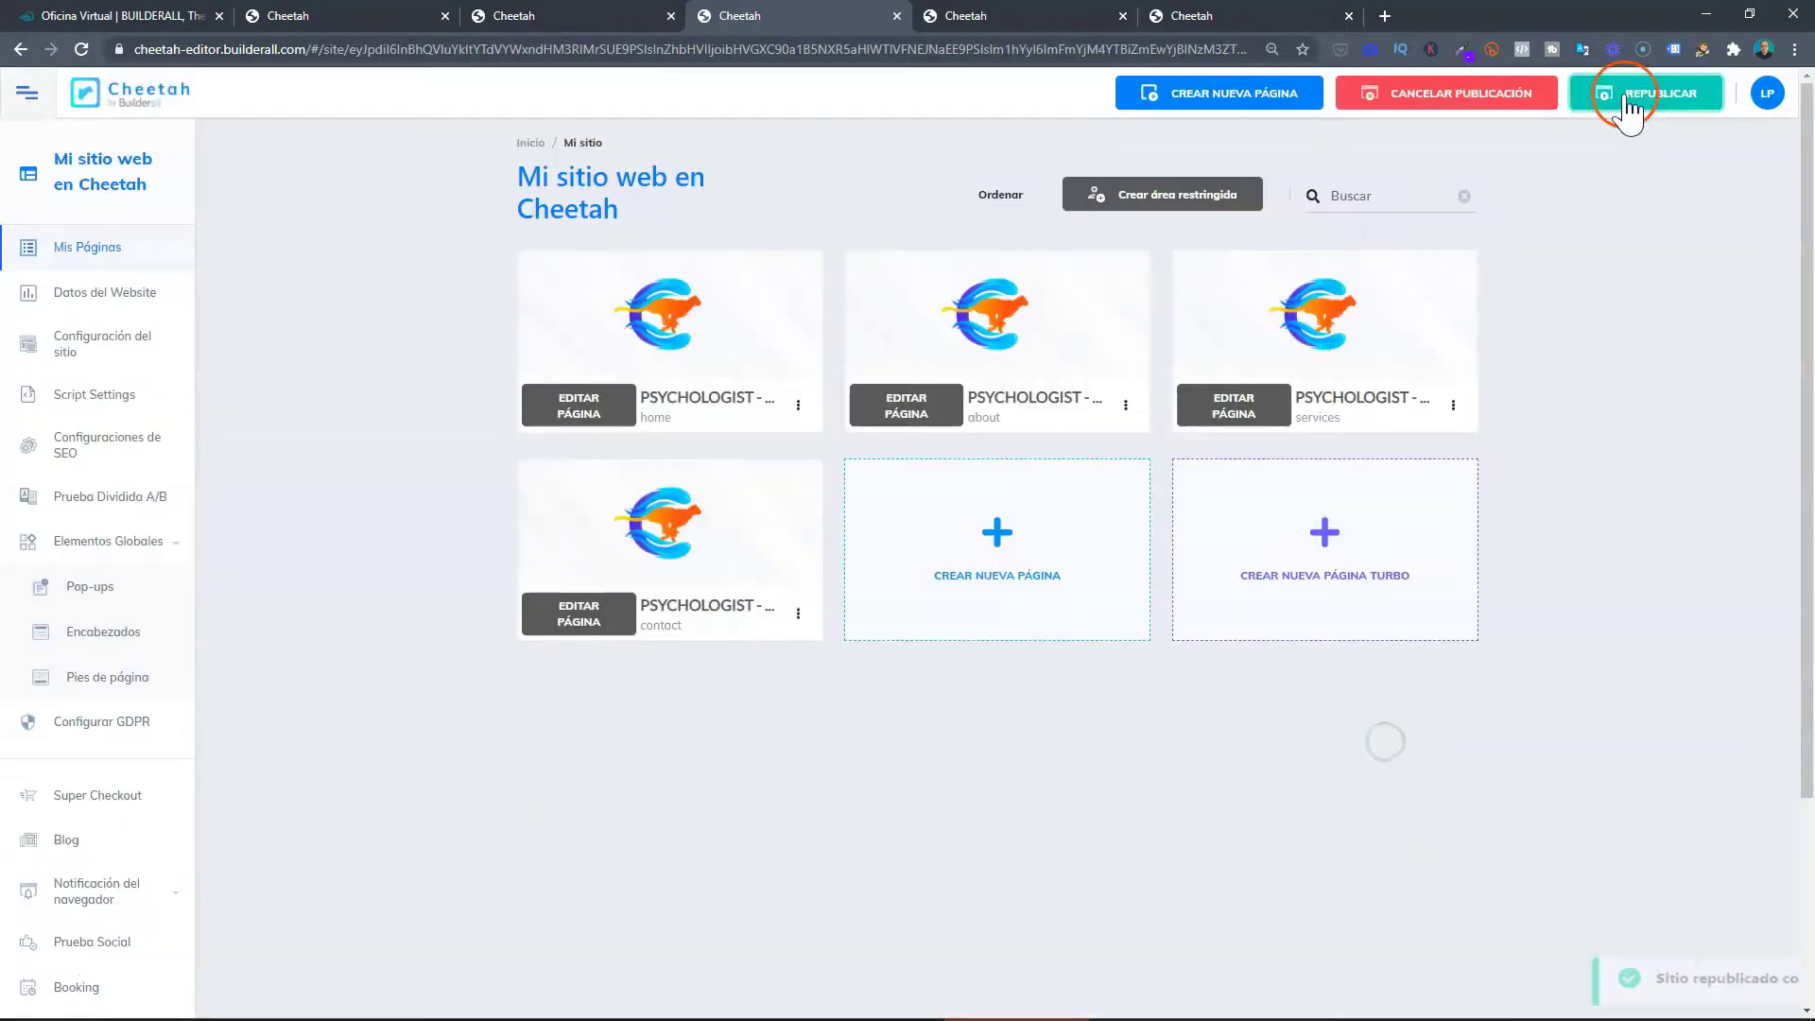
Open the live home page and check how the discount banner behaves down the page.
{"action": "left_click", "coordinate": [799, 405]}
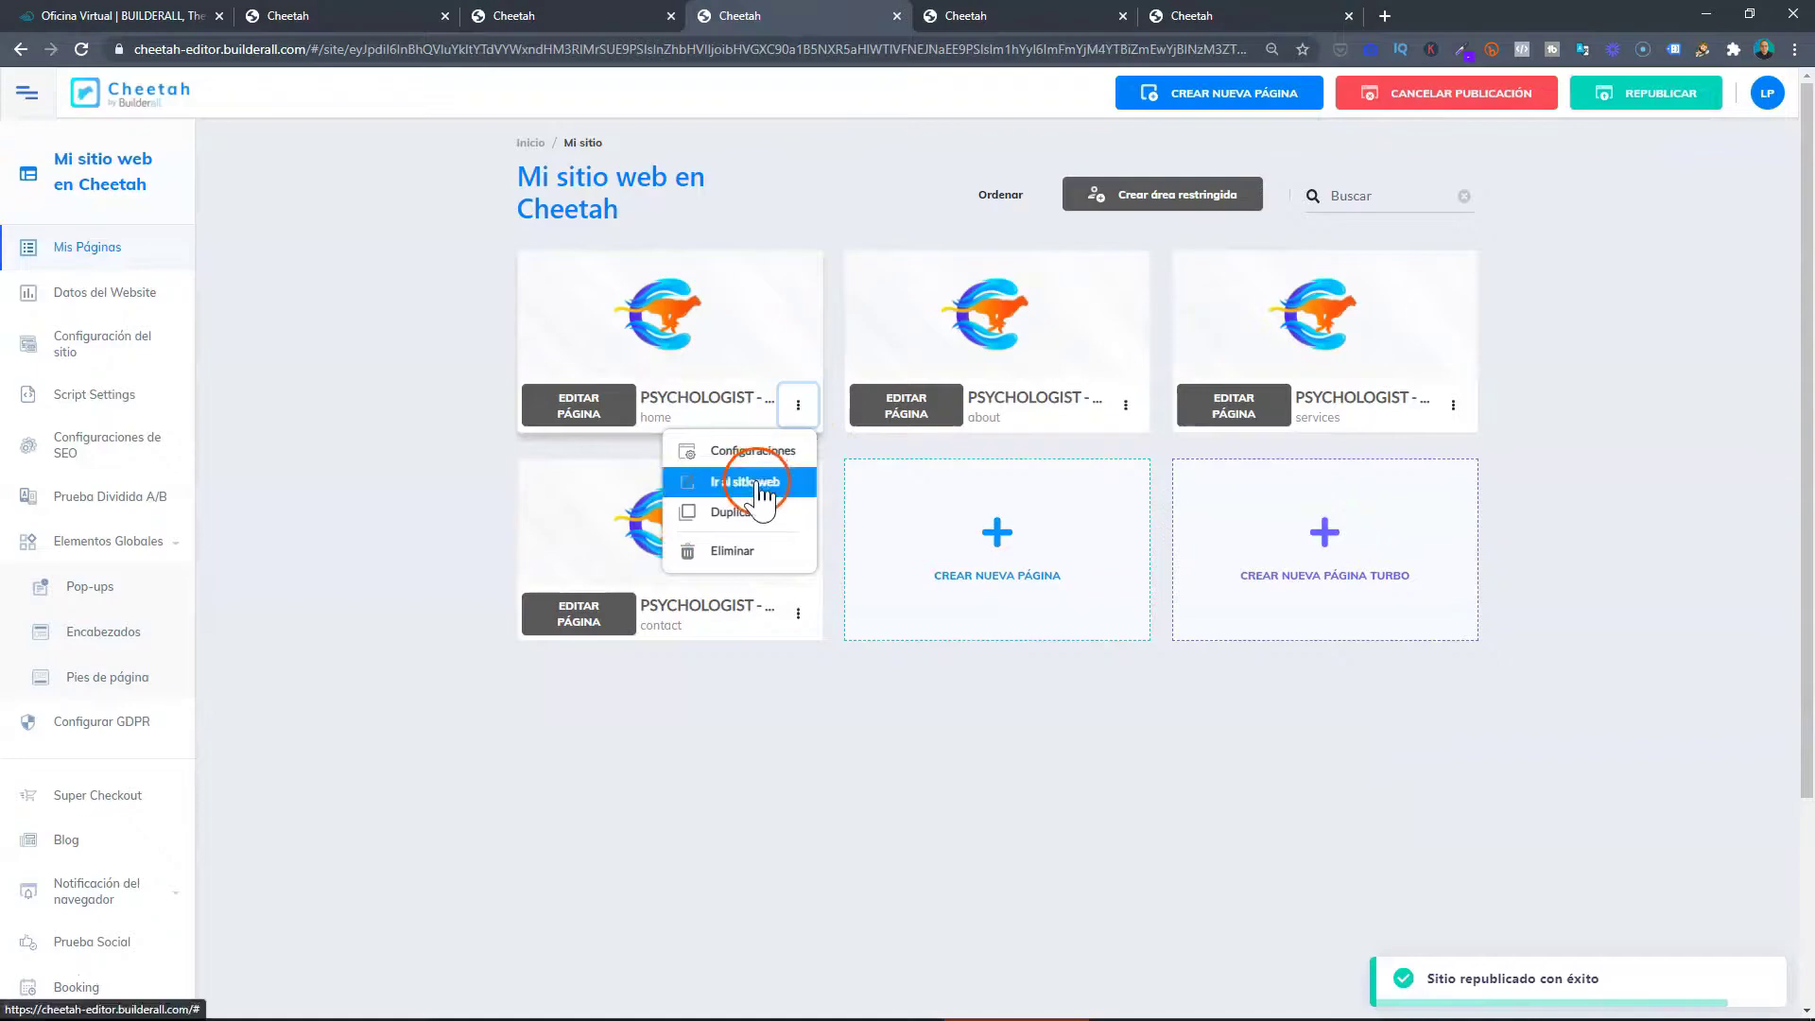
{"action": "left_click", "coordinate": [746, 478]}
{"action": "scroll", "coordinate": [709, 180], "scroll_direction": "down", "scroll_amount": 3}
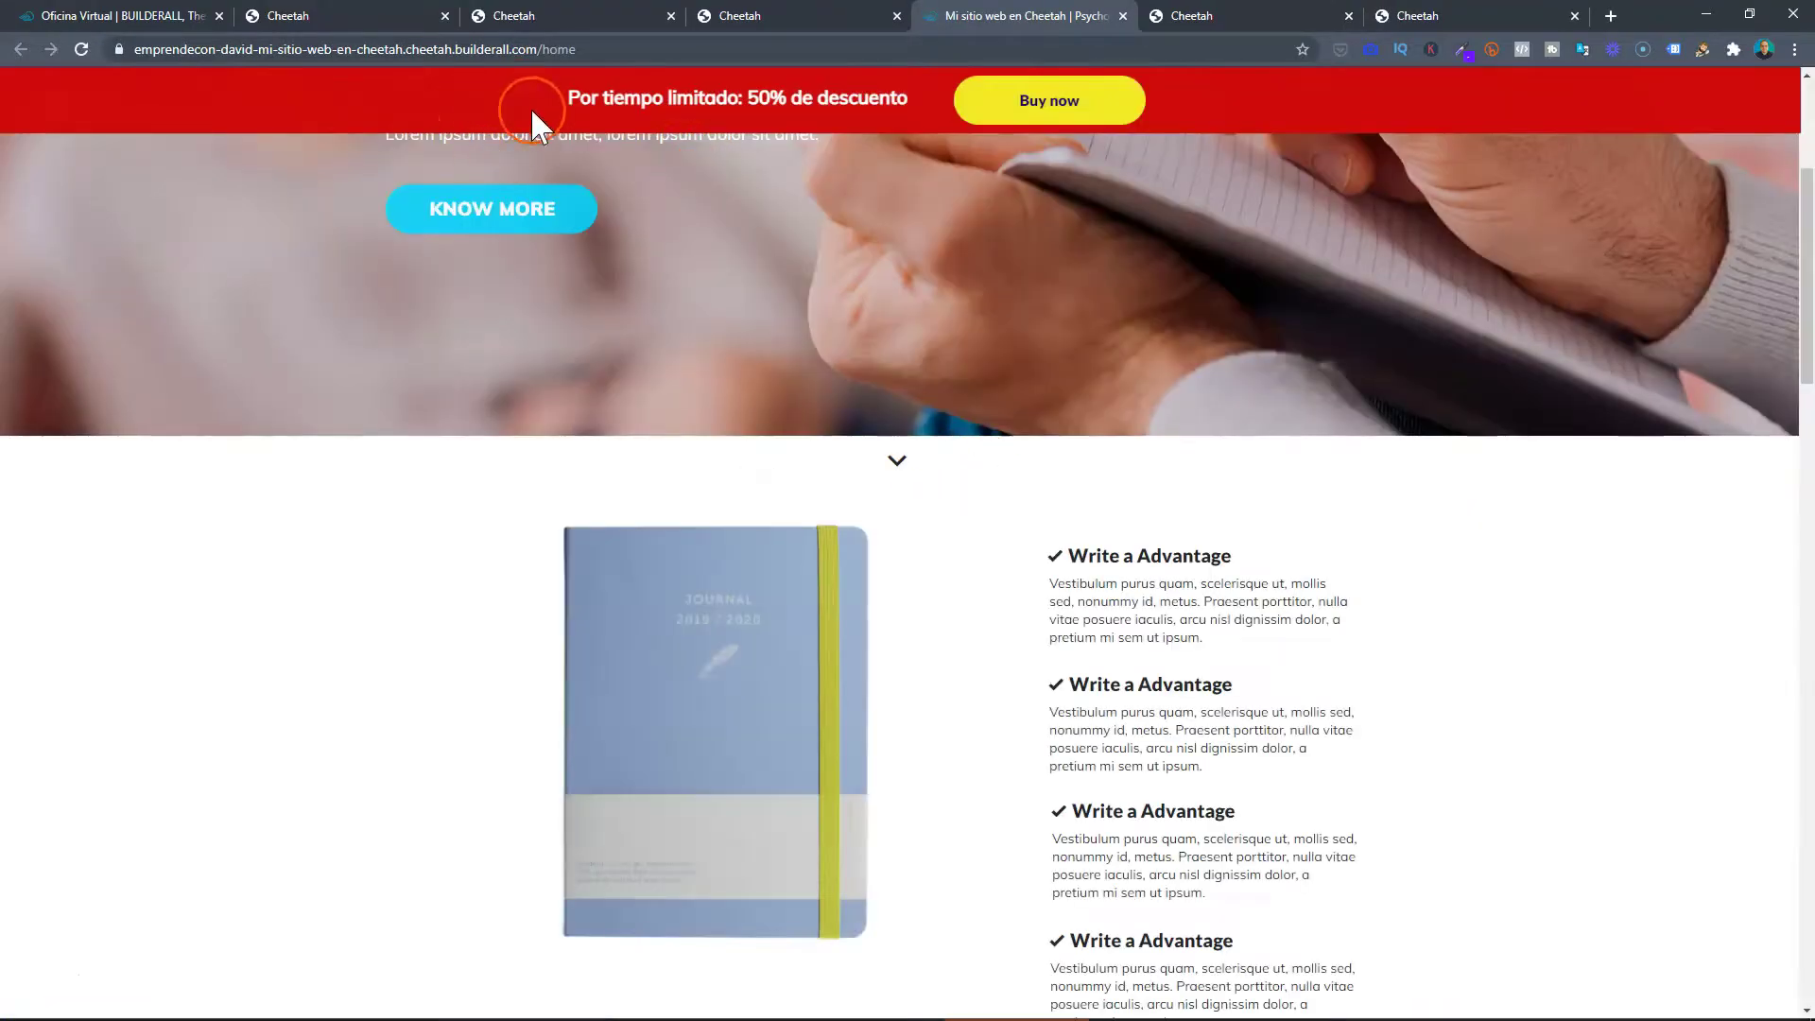
{"action": "scroll", "coordinate": [756, 303], "scroll_direction": "down", "scroll_amount": 15}
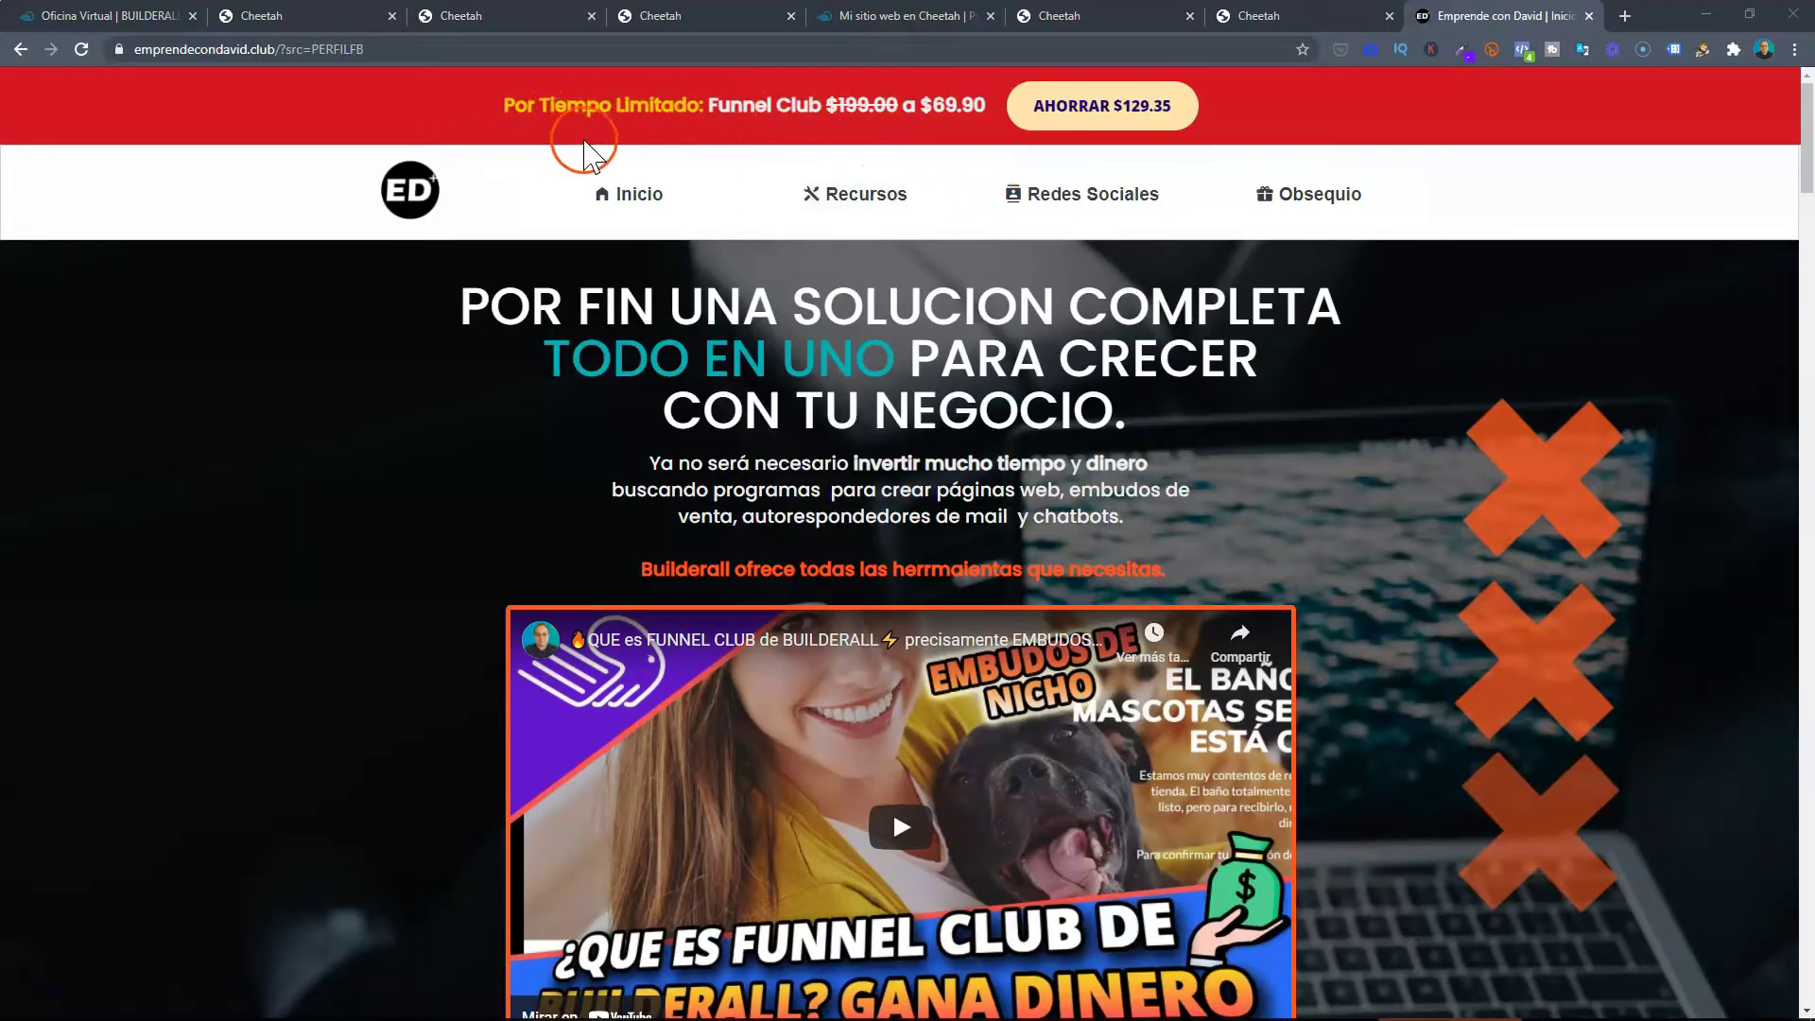
Examine the Funnel Club promotional banner on the example website along the length of its page.
{"action": "scroll", "coordinate": [956, 159], "scroll_direction": "down", "scroll_amount": 15}
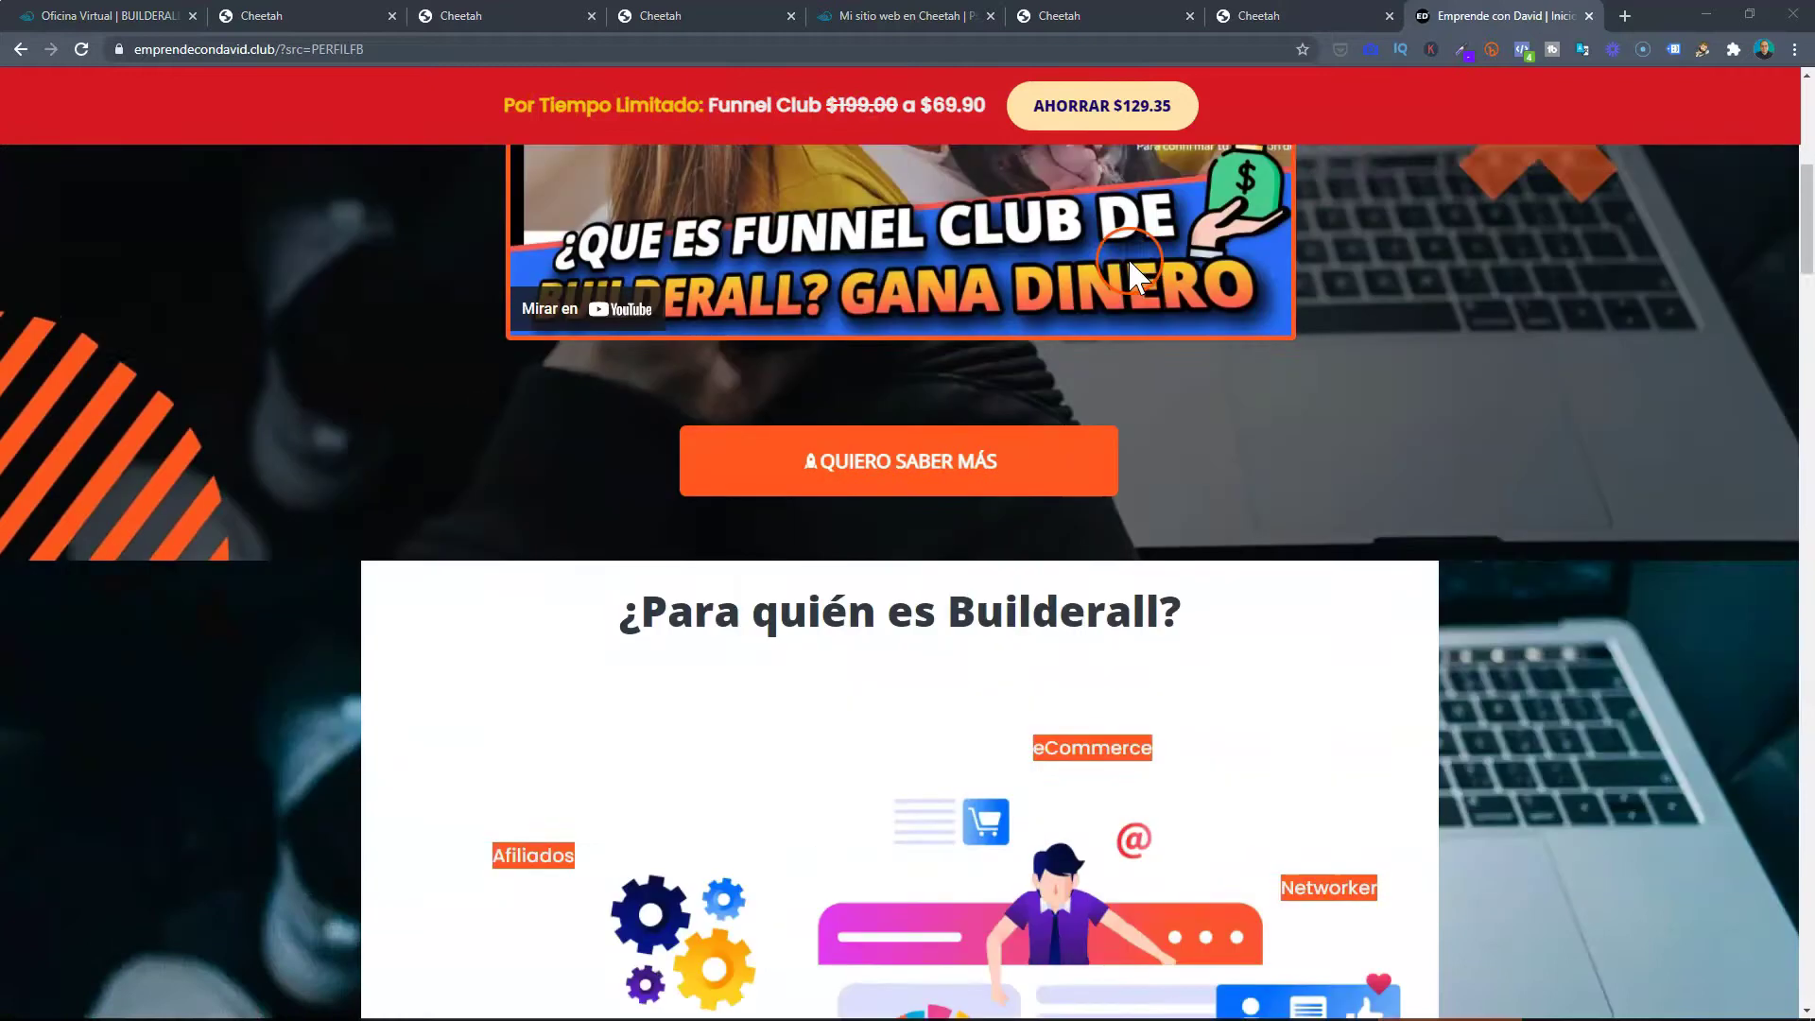
{"action": "scroll", "coordinate": [1216, 312], "scroll_direction": "down", "scroll_amount": 6}
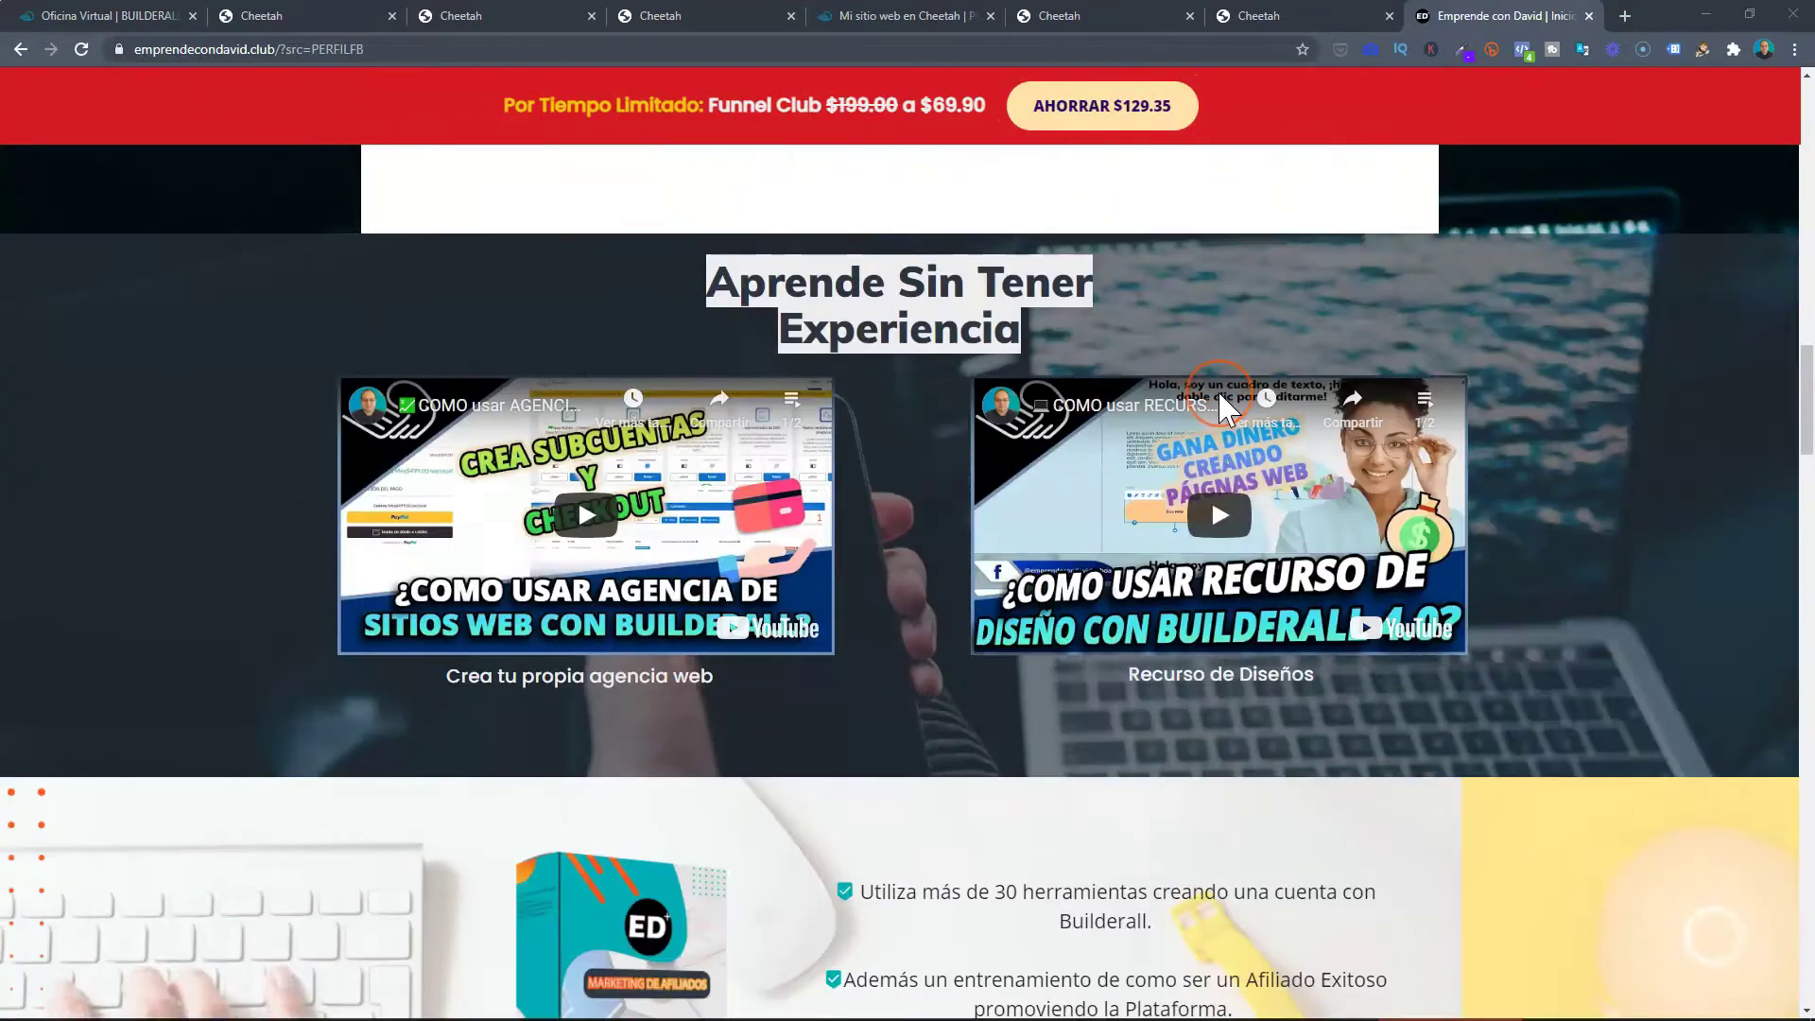
{"action": "scroll", "coordinate": [1219, 406], "scroll_direction": "up", "scroll_amount": 10}
{"action": "scroll", "coordinate": [1219, 407], "scroll_direction": "up", "scroll_amount": 10}
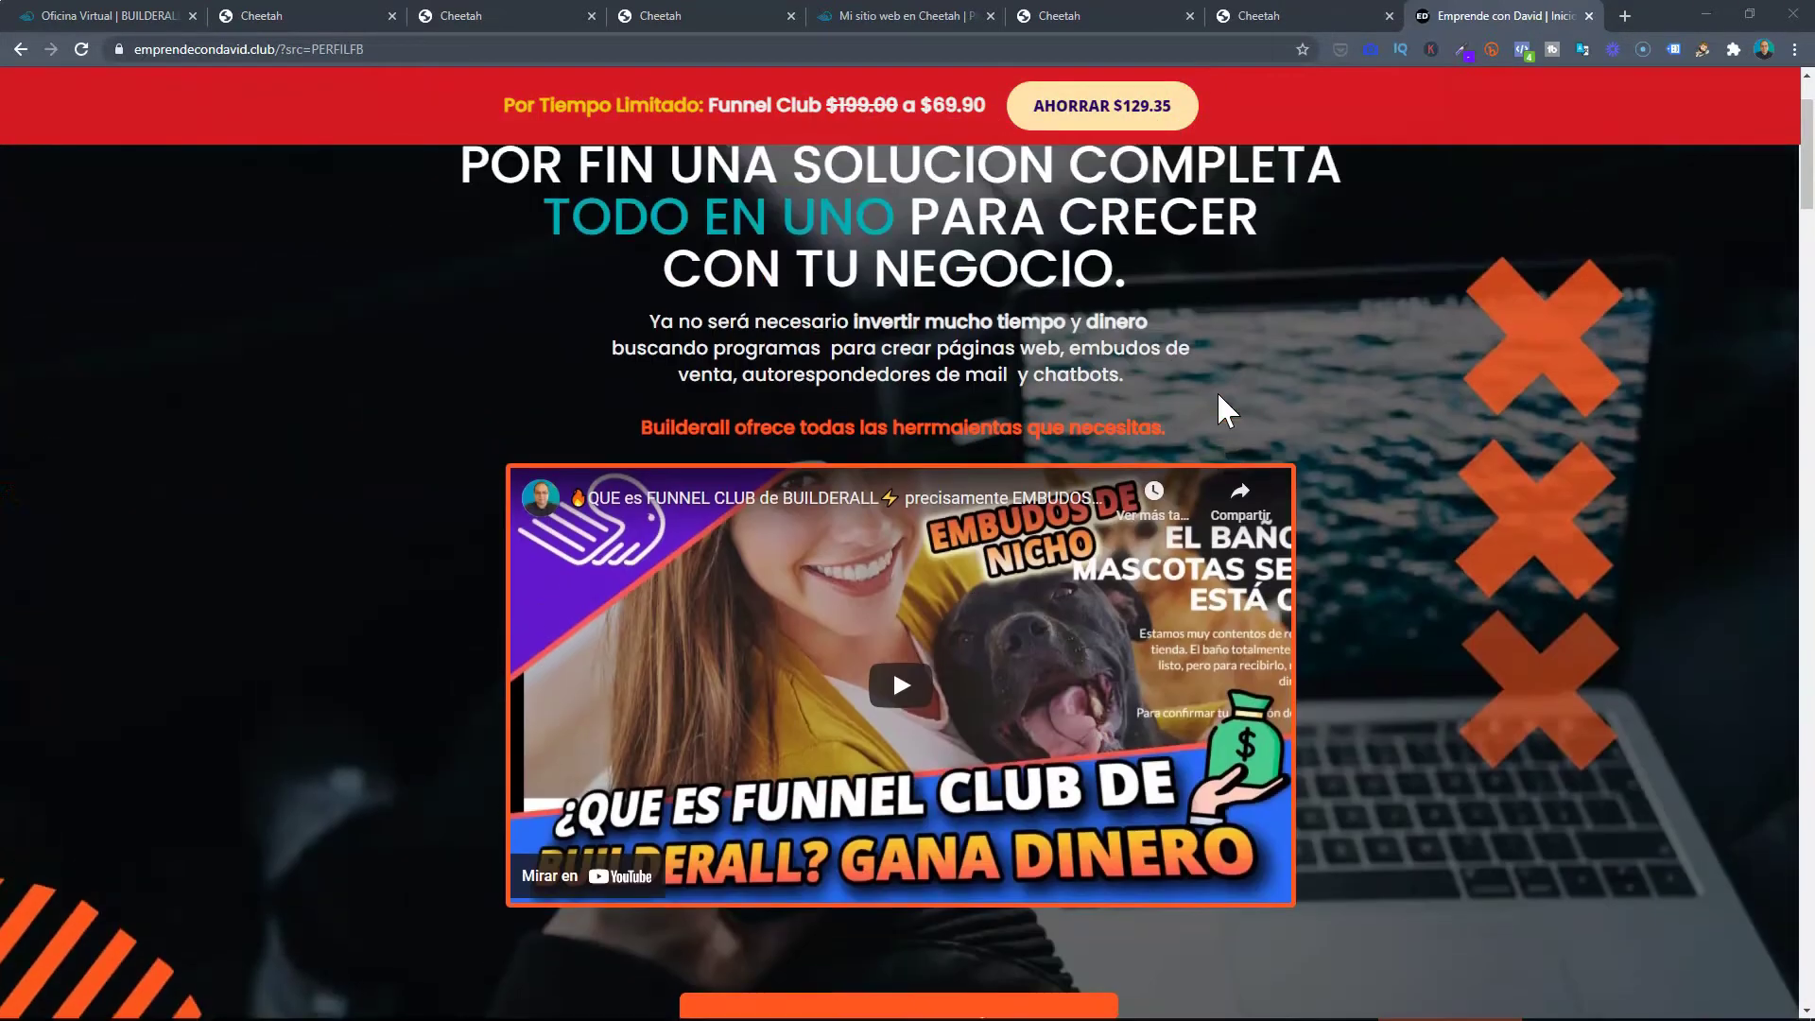